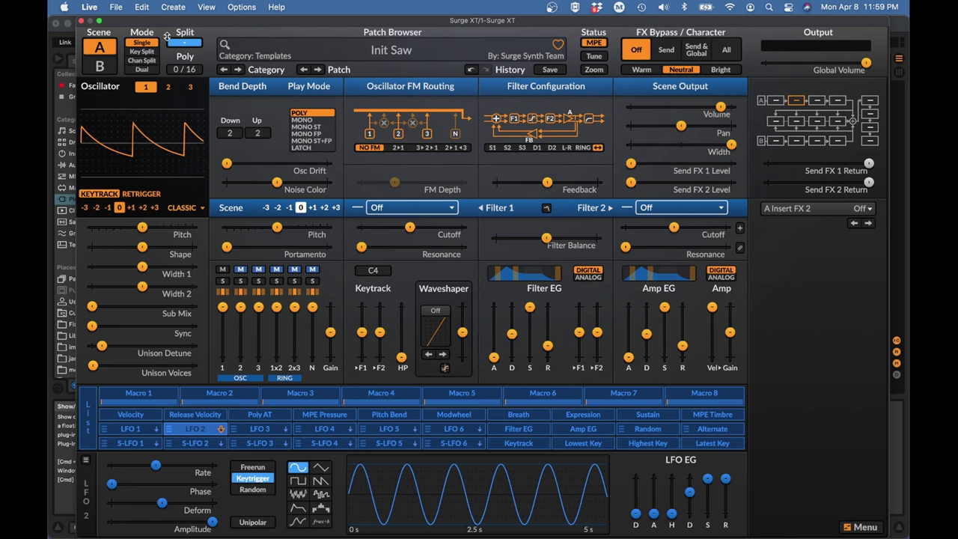
Load the 'velocity curve' MSEG preset into the first voice LFO
{"action": "left_click", "coordinate": [128, 428]}
{"action": "left_click", "coordinate": [85, 462]}
{"action": "mouse_move", "coordinate": [120, 382]}
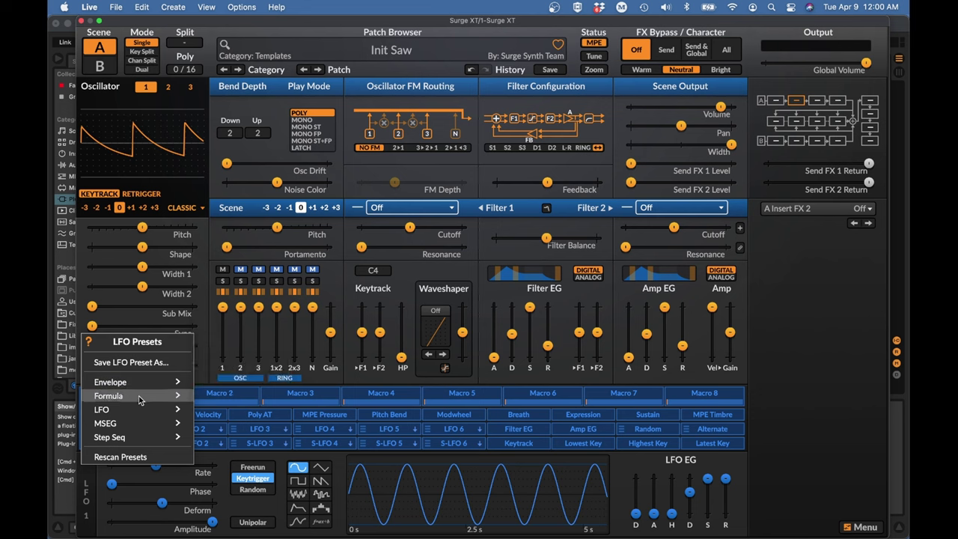
{"action": "mouse_move", "coordinate": [106, 422]}
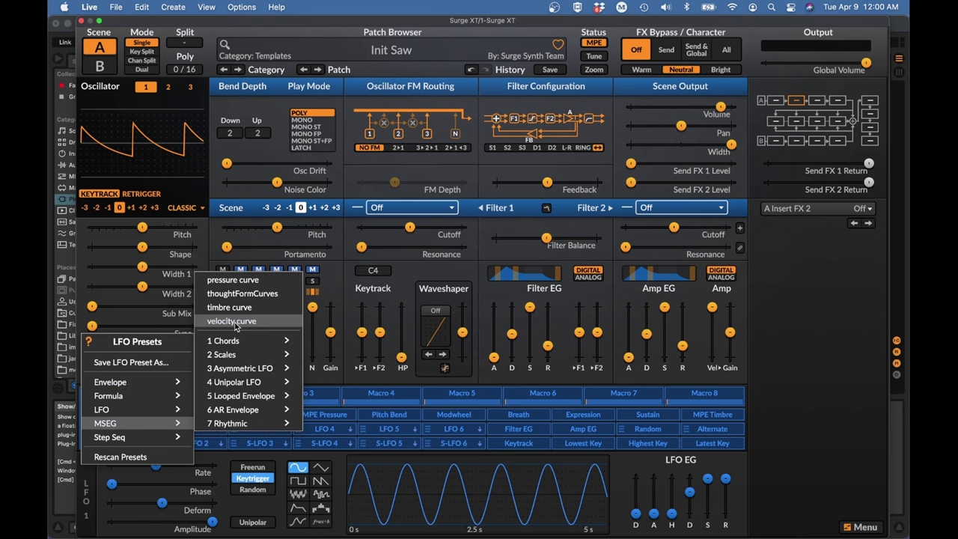
{"action": "left_click", "coordinate": [235, 322]}
{"action": "mouse_move", "coordinate": [111, 485]}
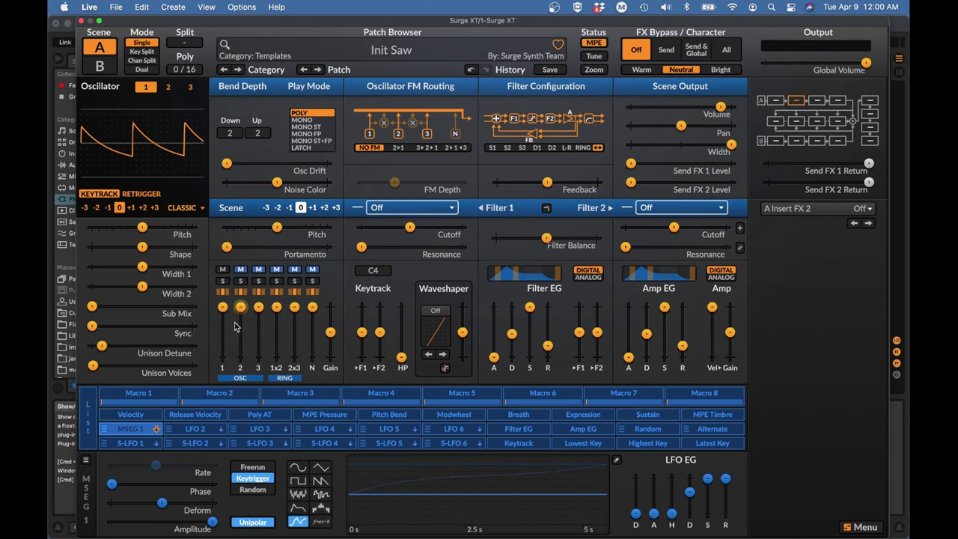
Modulate the MSEG phase from note velocity at an amount of 100
{"action": "right_click", "coordinate": [112, 485]}
{"action": "mouse_move", "coordinate": [162, 441]}
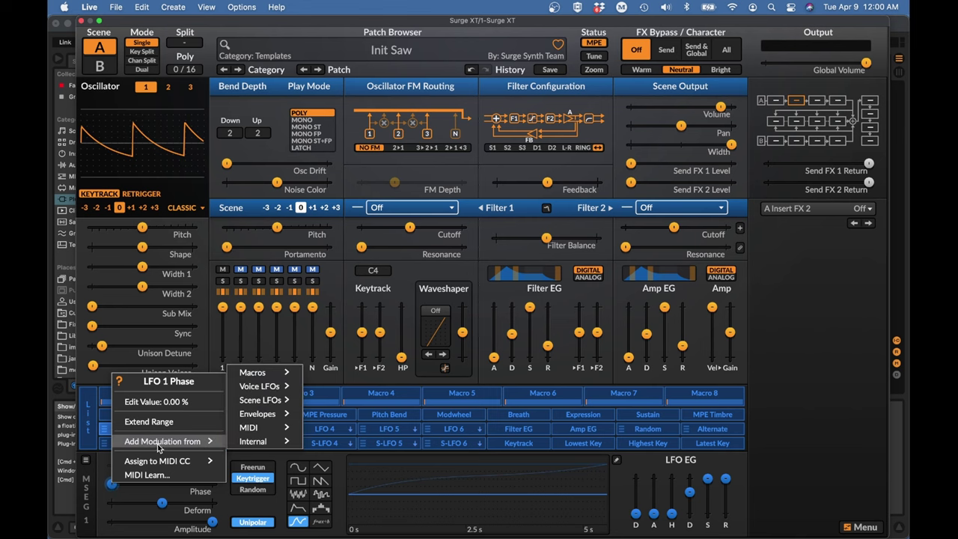
{"action": "mouse_move", "coordinate": [249, 427]}
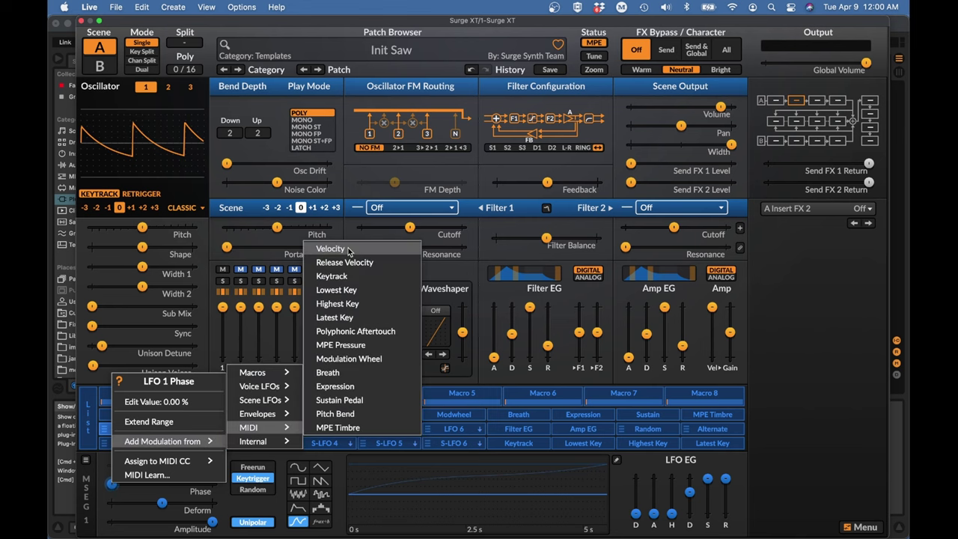
{"action": "left_click", "coordinate": [349, 251]}
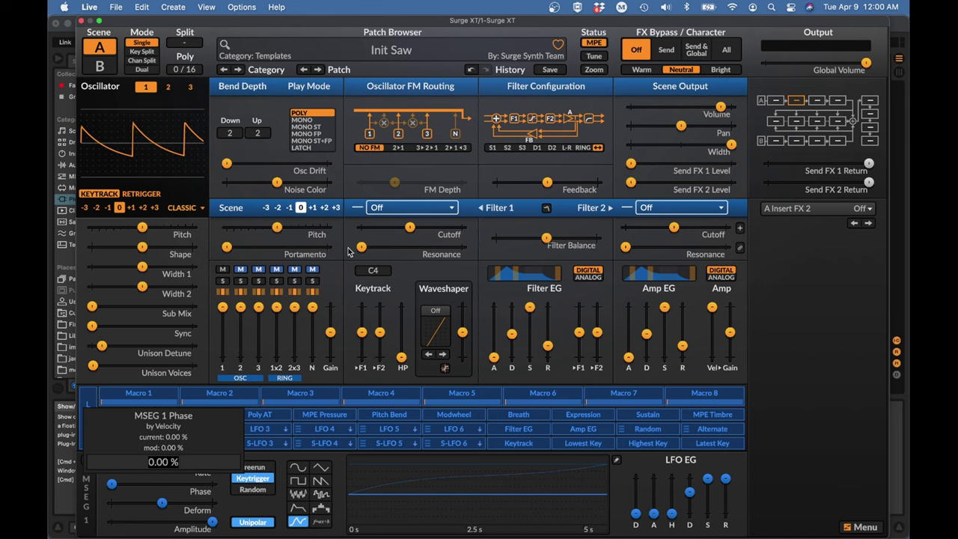
{"action": "type", "text": "100"}
{"action": "key", "text": "Return"}
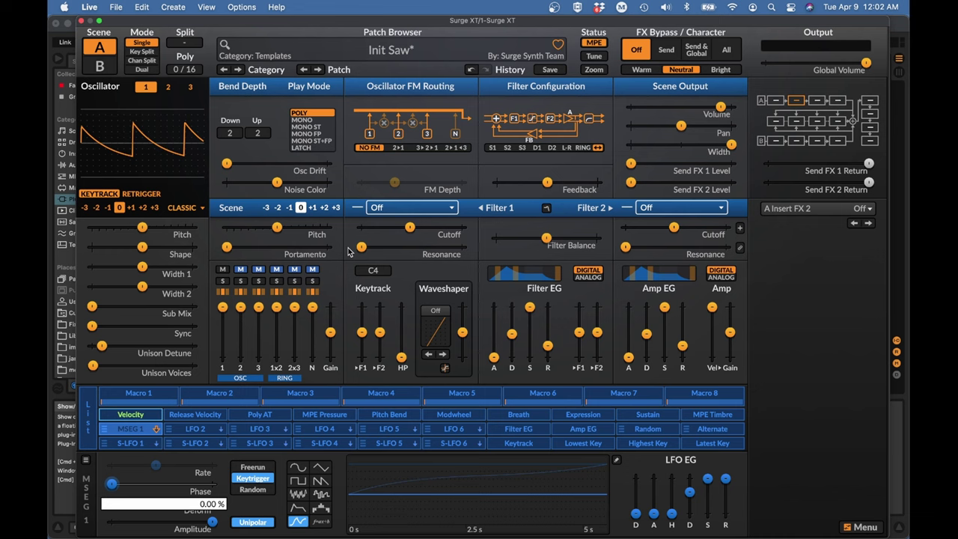
{"action": "key", "text": "Return"}
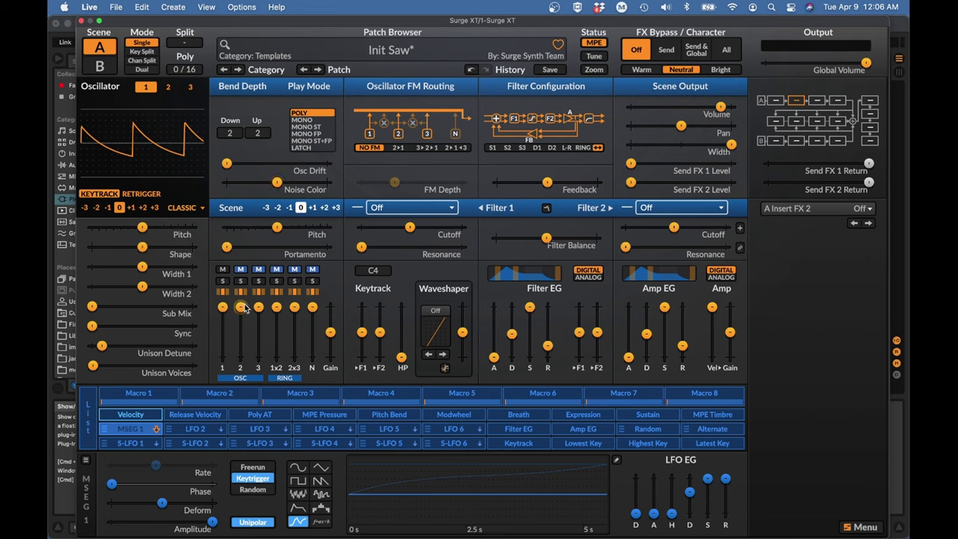
Set oscillator 1 to the Twist type using the Filtered Noise engine
{"action": "left_click", "coordinate": [222, 268]}
{"action": "left_click", "coordinate": [181, 209]}
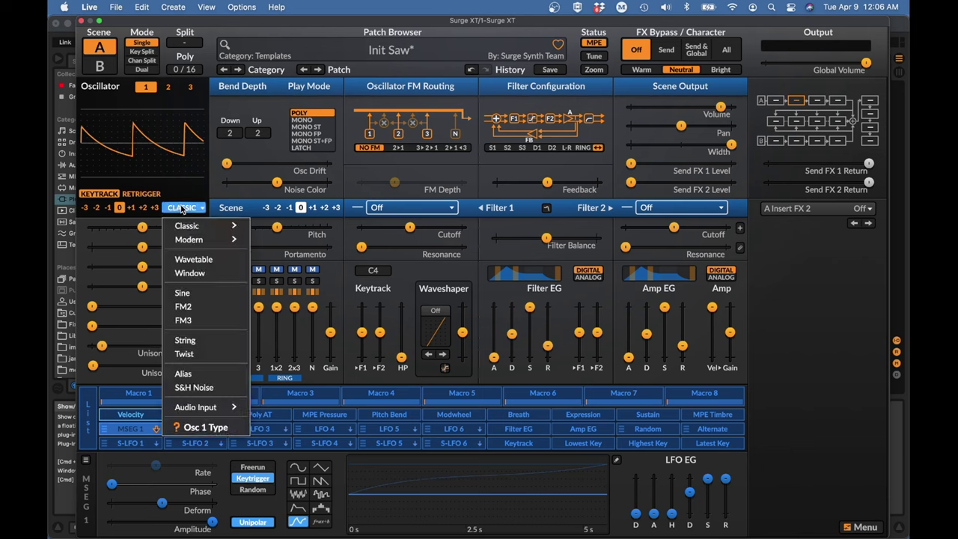
{"action": "left_click", "coordinate": [189, 354]}
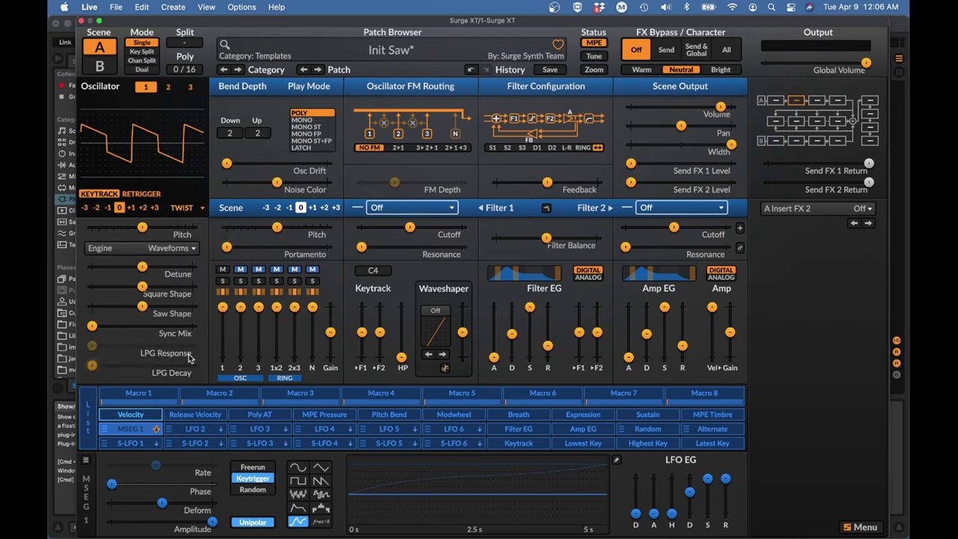
{"action": "left_click", "coordinate": [171, 248]}
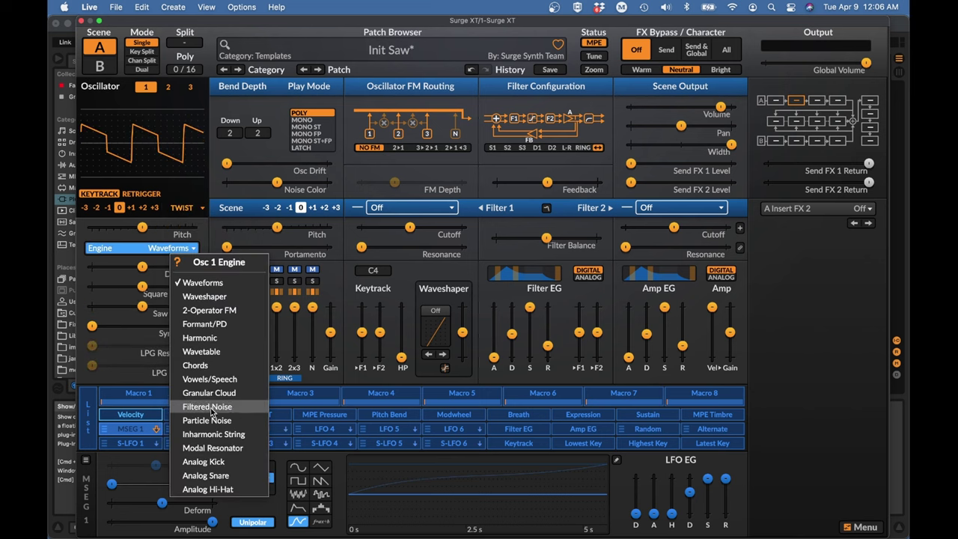
{"action": "left_click", "coordinate": [211, 409]}
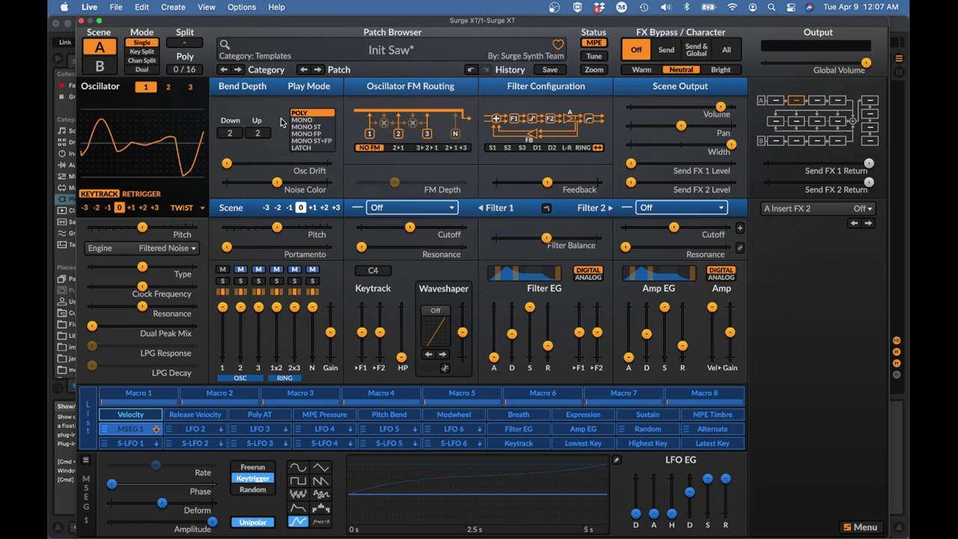
Rename the second voice LFO to 'thwackVolume'
{"action": "left_click", "coordinate": [197, 430]}
{"action": "right_click", "coordinate": [196, 430]}
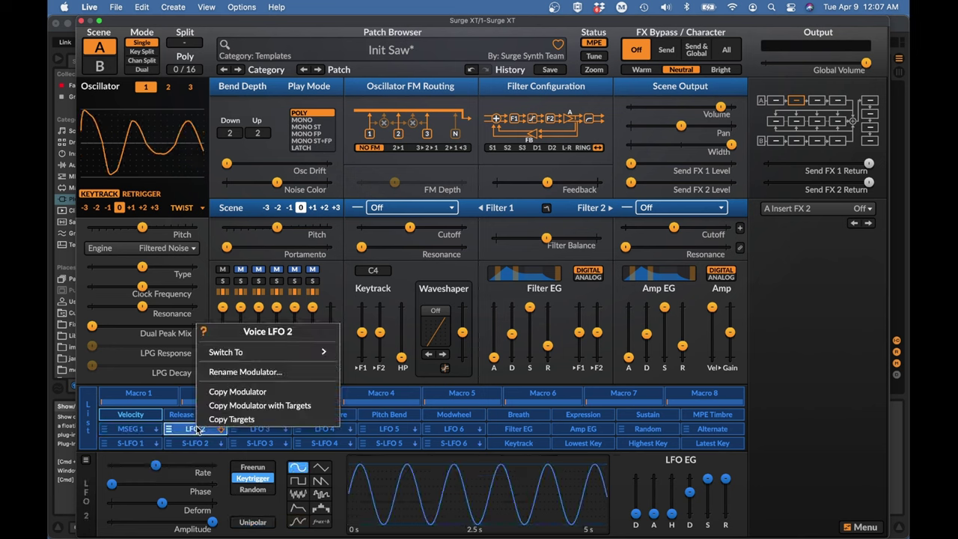
{"action": "left_click", "coordinate": [245, 372]}
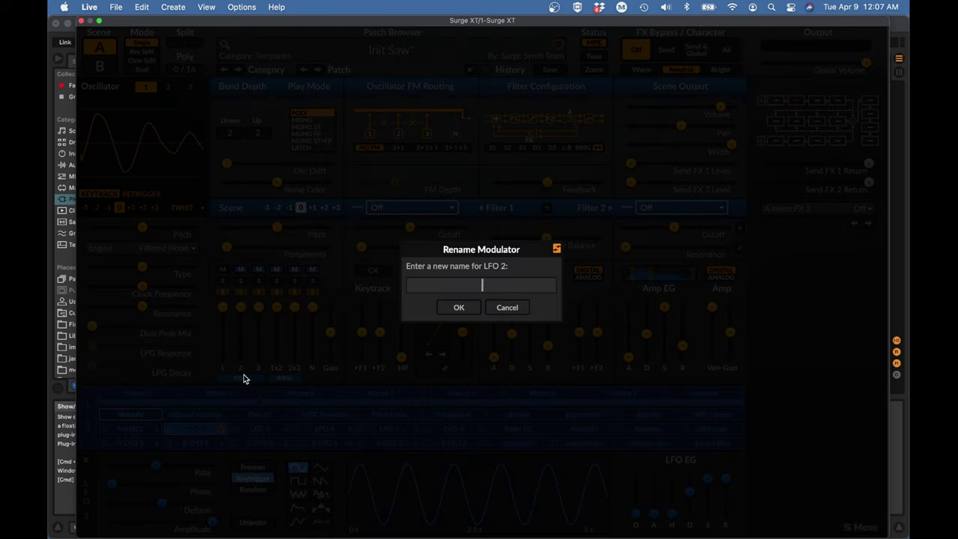
{"action": "type", "text": "thwackVolume"}
{"action": "left_click", "coordinate": [464, 308]}
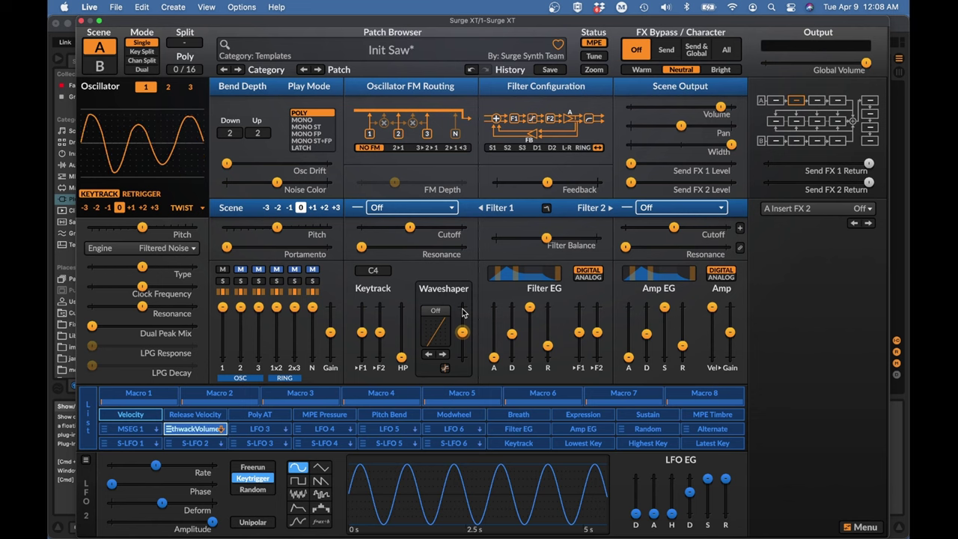
Zero thwackVolume's amplitude, modulate it from MSEG 1, and begin renaming MSEG 1
{"action": "left_click_drag", "start_coordinate": [211, 523], "coordinate": [51, 512]}
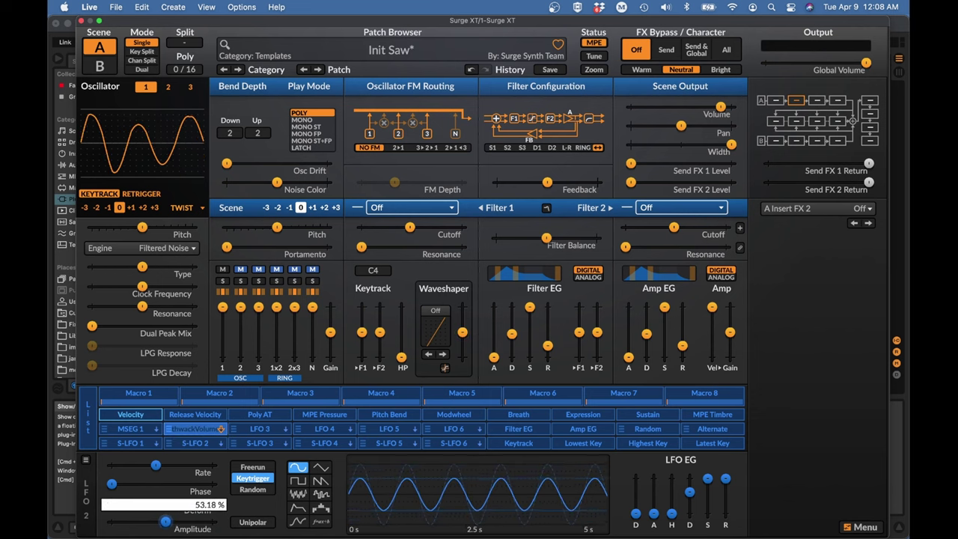
{"action": "right_click", "coordinate": [112, 521]}
{"action": "mouse_move", "coordinate": [164, 480]}
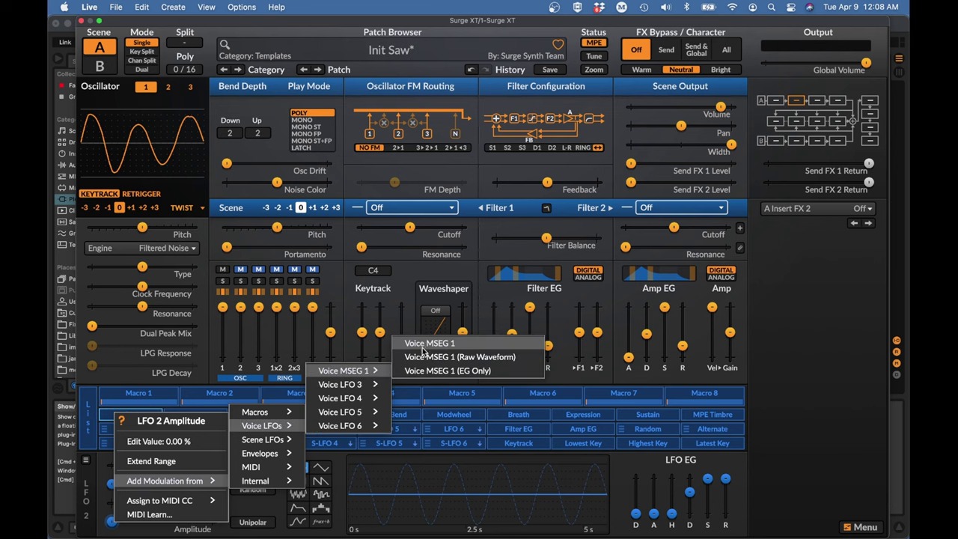
{"action": "mouse_move", "coordinate": [345, 371]}
{"action": "left_click", "coordinate": [423, 344]}
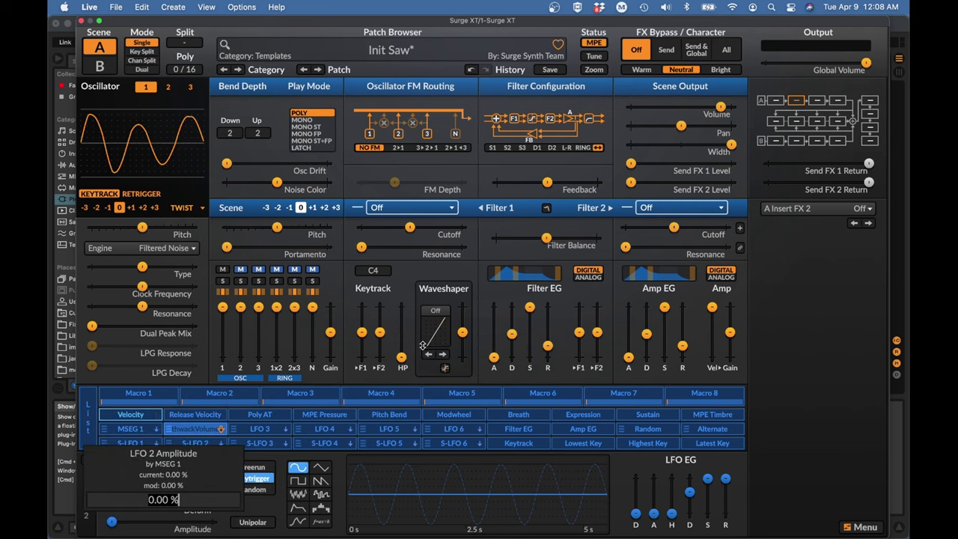
{"action": "left_click", "coordinate": [132, 430]}
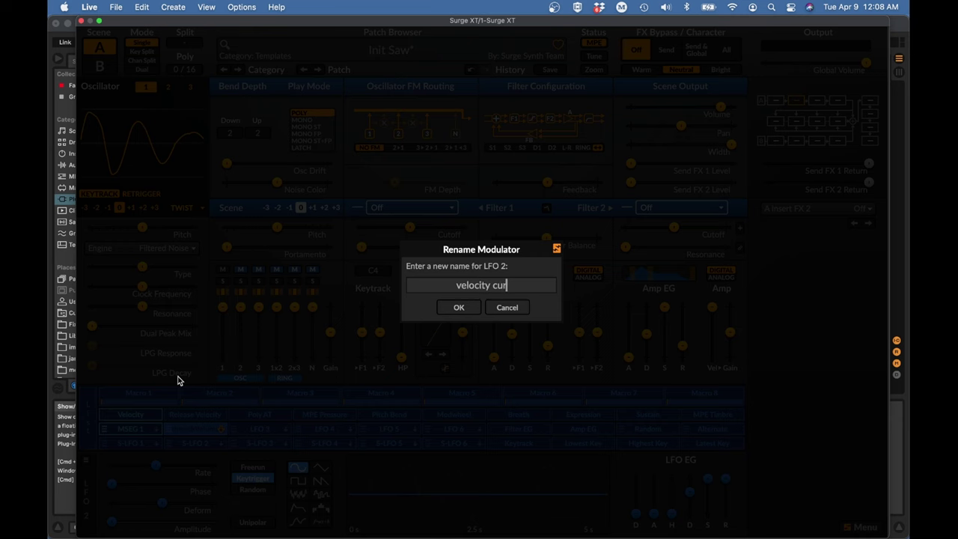
Name MSEG 1 'velocity curve', then lower oscillator 1's volume and route thwackVolume to raise it
{"action": "type", "text": "velocity curve"}
{"action": "left_click", "coordinate": [458, 308]}
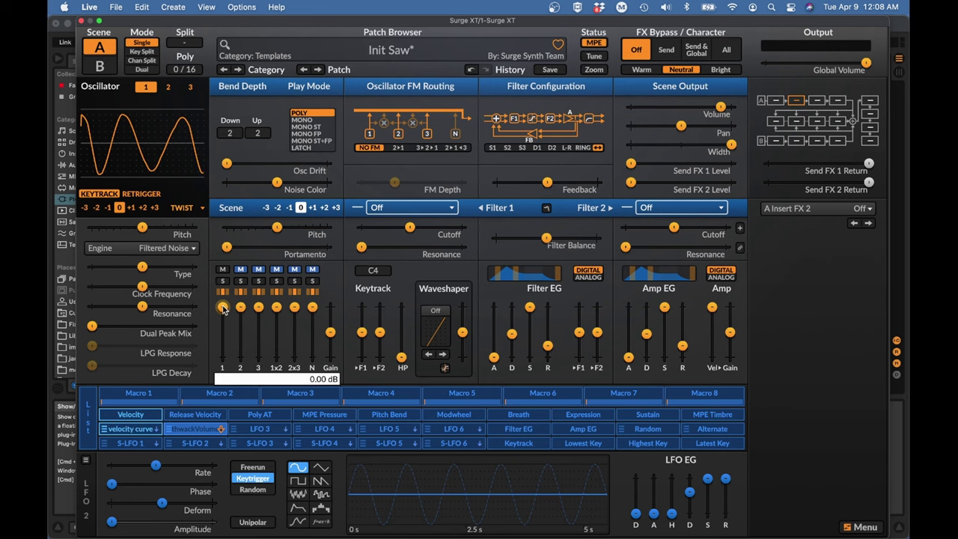
{"action": "left_click_drag", "start_coordinate": [224, 308], "coordinate": [223, 356]}
{"action": "left_click", "coordinate": [188, 431]}
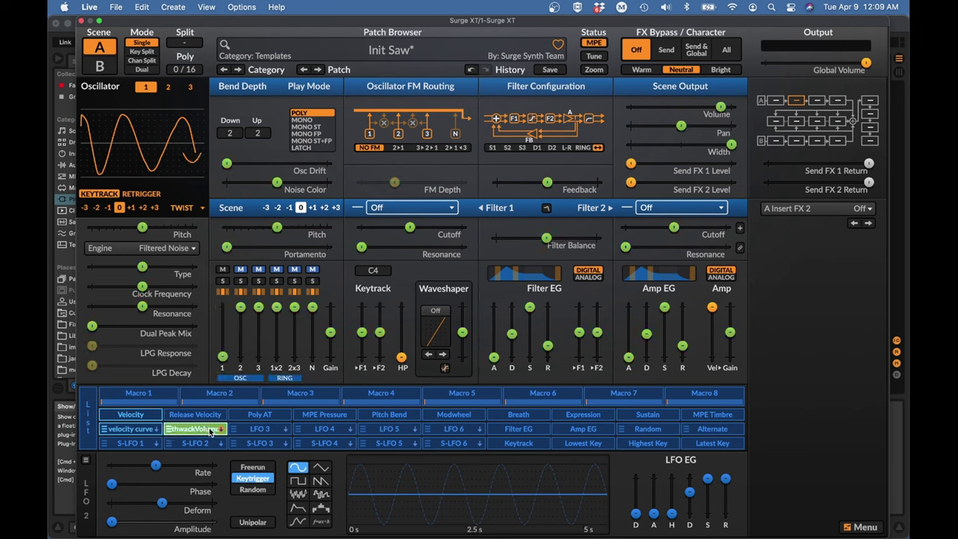
{"action": "left_click_drag", "start_coordinate": [223, 356], "coordinate": [223, 307]}
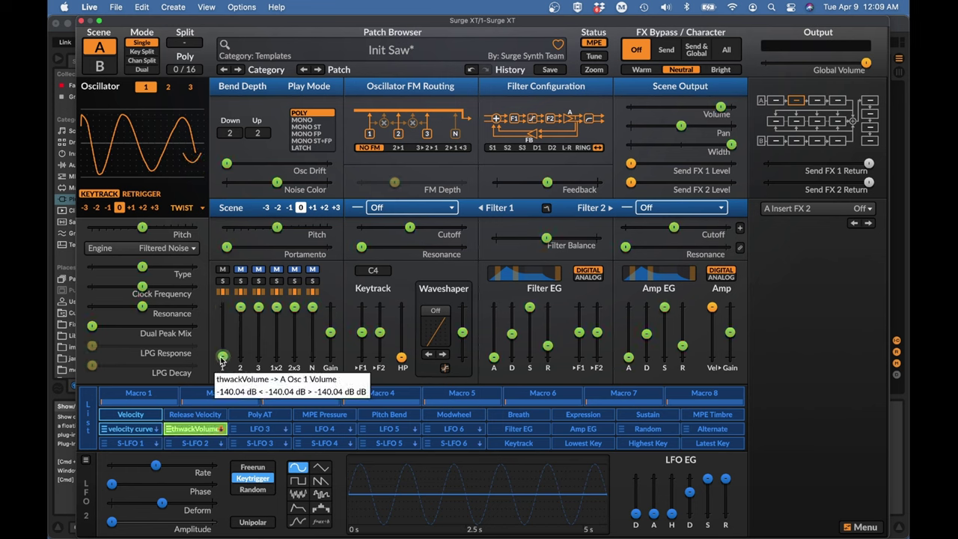
{"action": "left_click", "coordinate": [193, 429]}
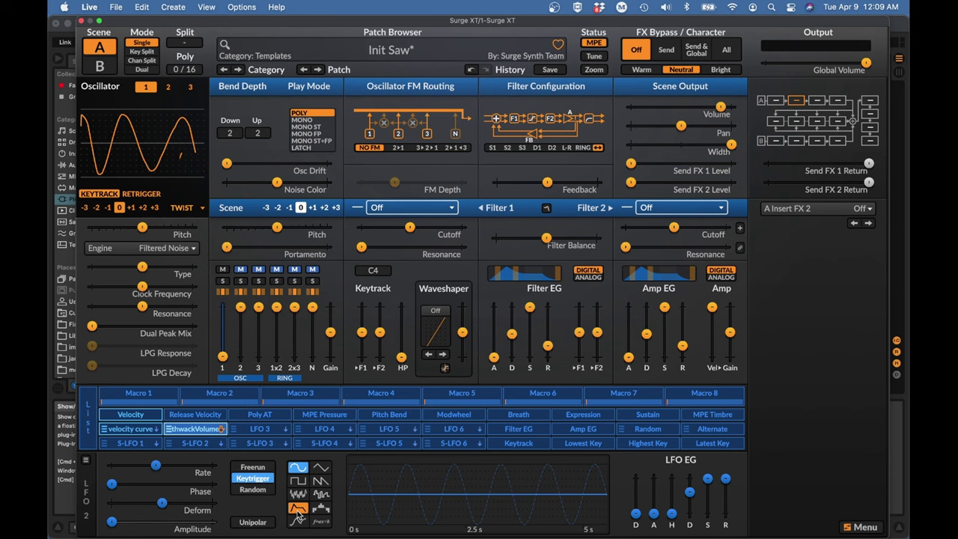
Make thwackVolume an envelope with sustain 0 and deform about 80%
{"action": "left_click", "coordinate": [298, 510]}
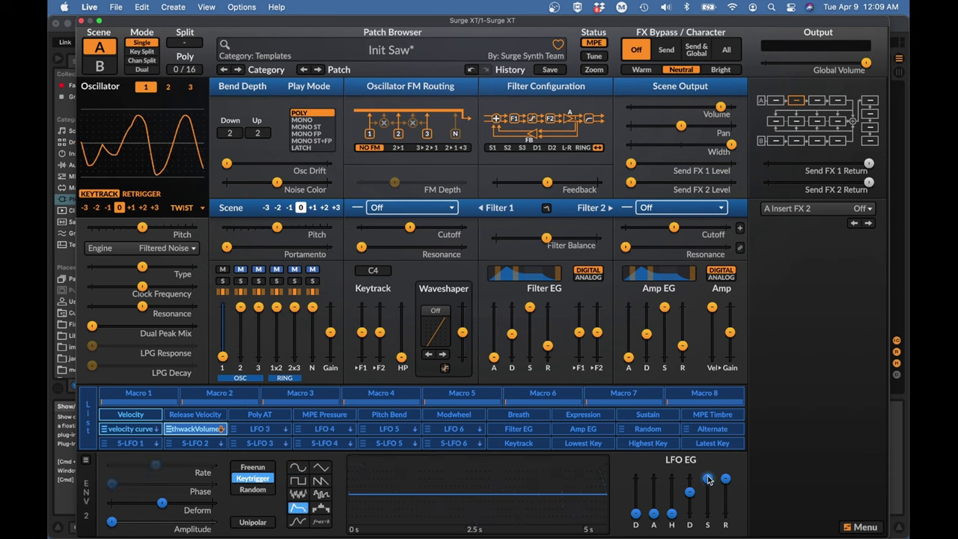
{"action": "mouse_move", "coordinate": [708, 479]}
{"action": "left_mouse_down"}
{"action": "mouse_move", "coordinate": [707, 514]}
{"action": "mouse_move", "coordinate": [690, 501]}
{"action": "left_mouse_up"}
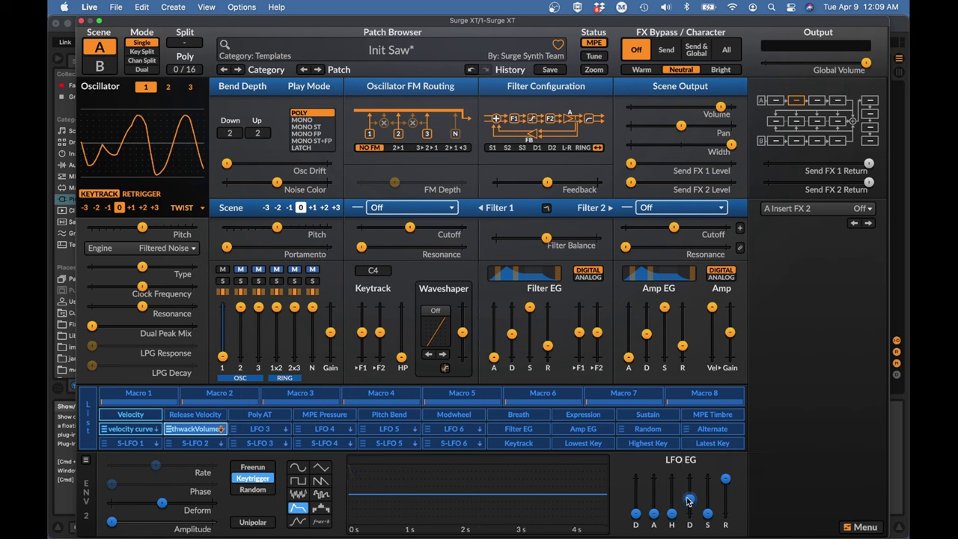
{"action": "left_click_drag", "start_coordinate": [163, 504], "coordinate": [229, 497]}
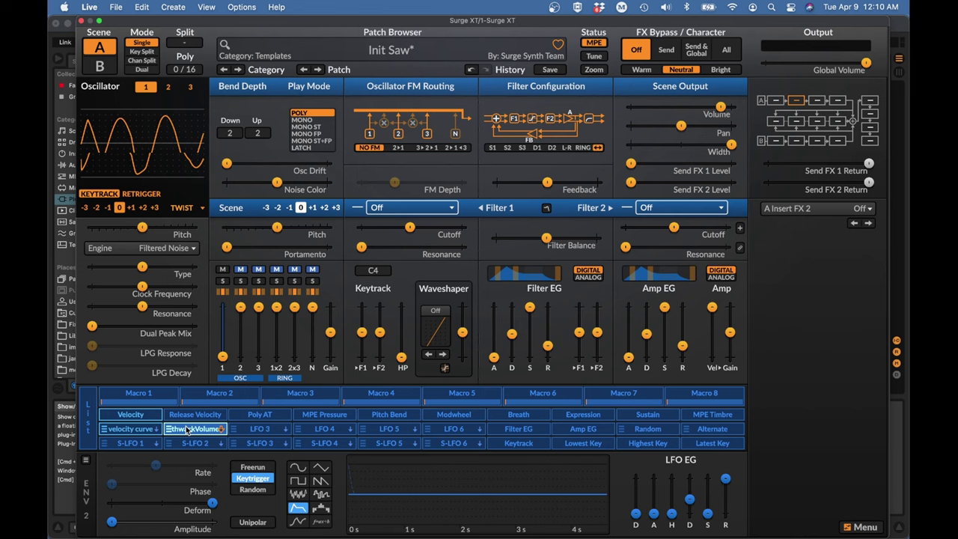
Nudge amp gain up, then load Conditioner Limiter 1 on A Insert FX 2 with lowered output gain
{"action": "mouse_move", "coordinate": [730, 332]}
{"action": "left_click_drag", "start_coordinate": [730, 331], "coordinate": [730, 323]}
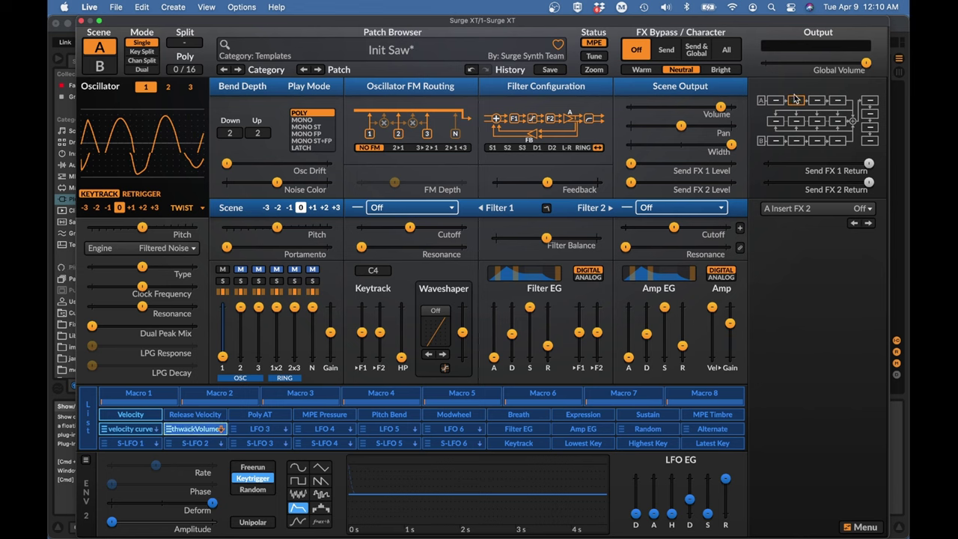
{"action": "left_click", "coordinate": [797, 208]}
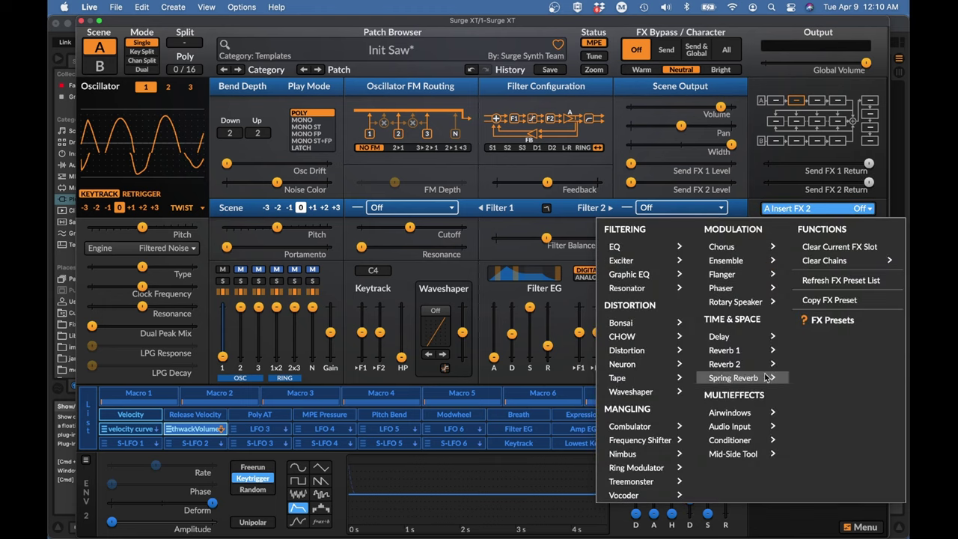
{"action": "mouse_move", "coordinate": [730, 440]}
{"action": "left_click", "coordinate": [808, 399]}
{"action": "left_click_drag", "start_coordinate": [850, 498], "coordinate": [867, 499]}
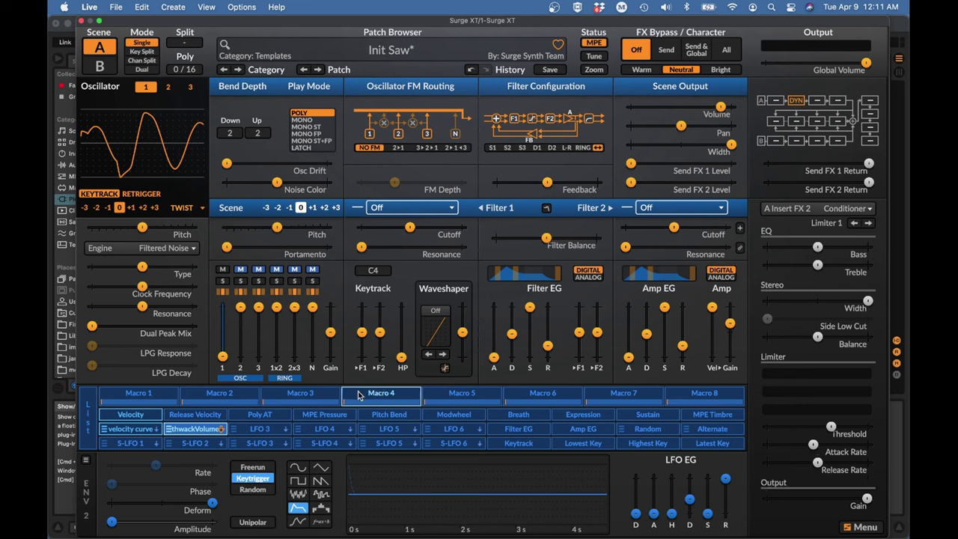
Copy thwackVolume into the LFO 3 slot and rename the copy 'thwackPitch'
{"action": "right_click", "coordinate": [195, 434]}
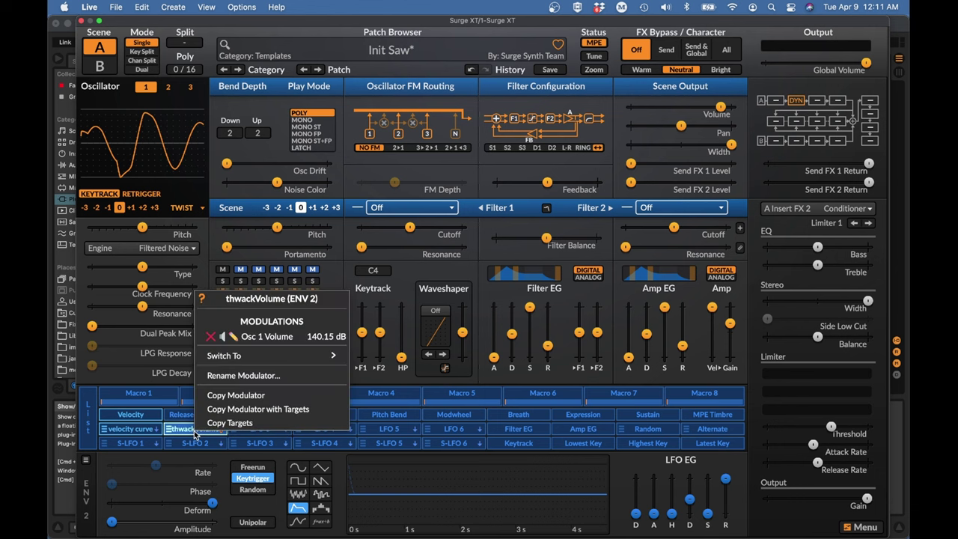
{"action": "left_click", "coordinate": [240, 466]}
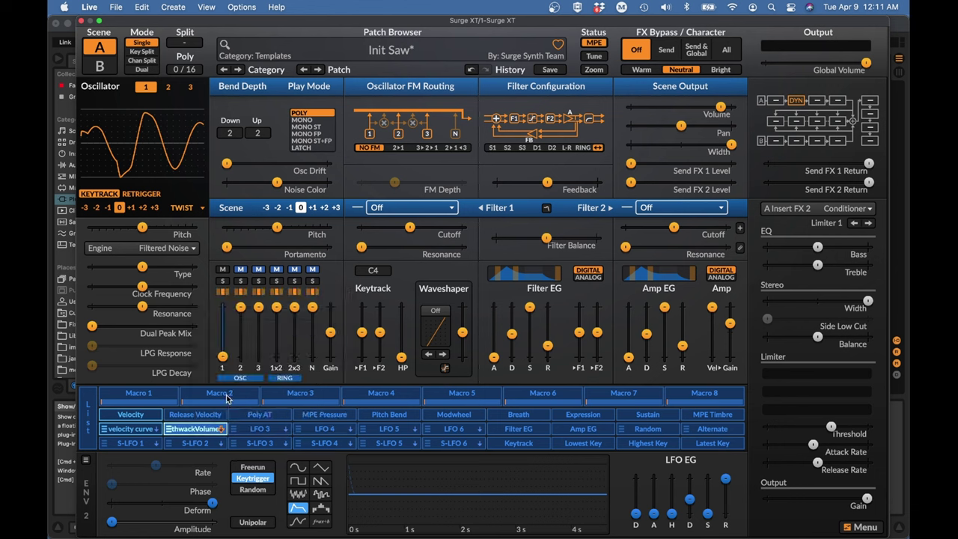
{"action": "right_click", "coordinate": [259, 429]}
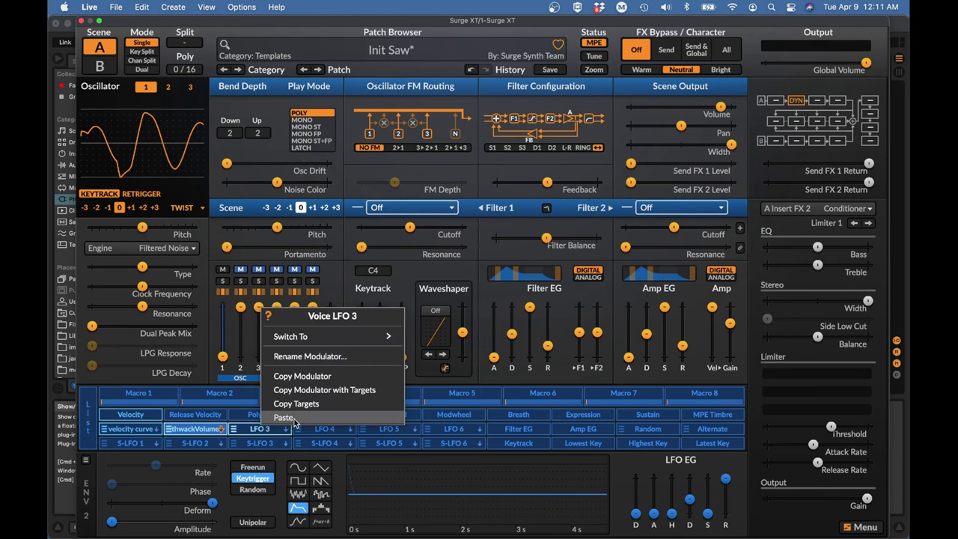
{"action": "left_click", "coordinate": [282, 417]}
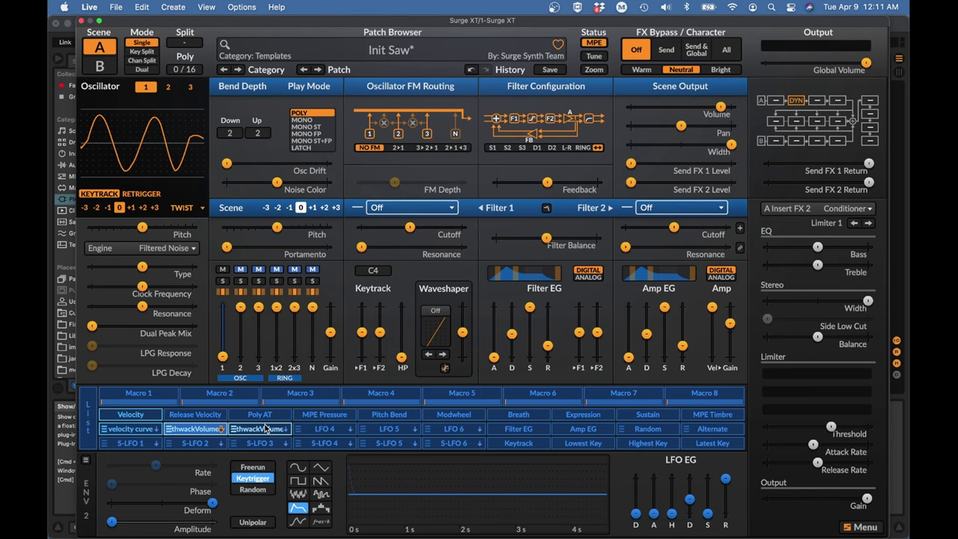
{"action": "double_click", "coordinate": [266, 429]}
{"action": "key", "text": "BackSpace"}
{"action": "key", "text": "BackSpace"}
{"action": "key", "text": "BackSpace"}
{"action": "type", "text": "Pitch"}
{"action": "left_click", "coordinate": [458, 306]}
Modulate thwackPitch's amplitude from the velocity curve MSEG at 99%
{"action": "right_click", "coordinate": [112, 521]}
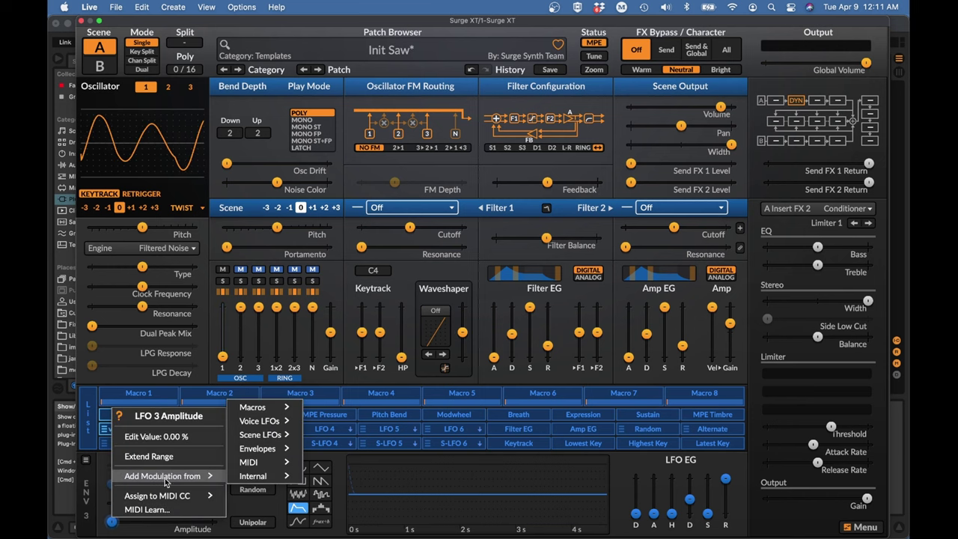
{"action": "mouse_move", "coordinate": [253, 407]}
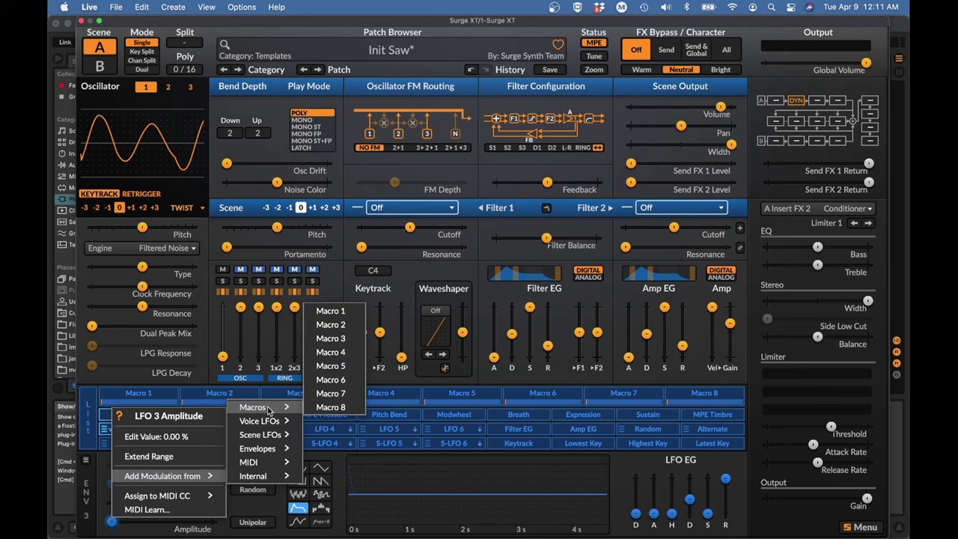
{"action": "left_click", "coordinate": [429, 339]}
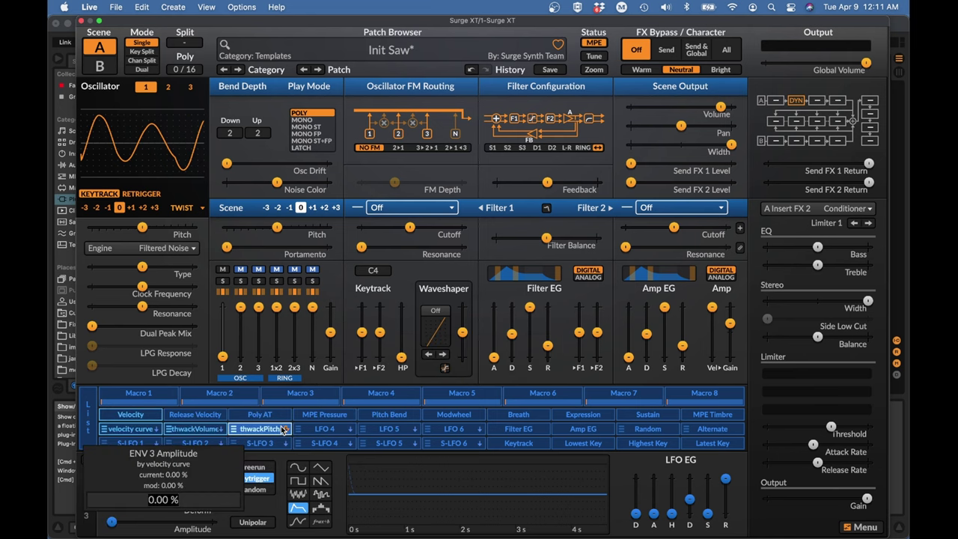
{"action": "type", "text": "99"}
{"action": "key", "text": "Return"}
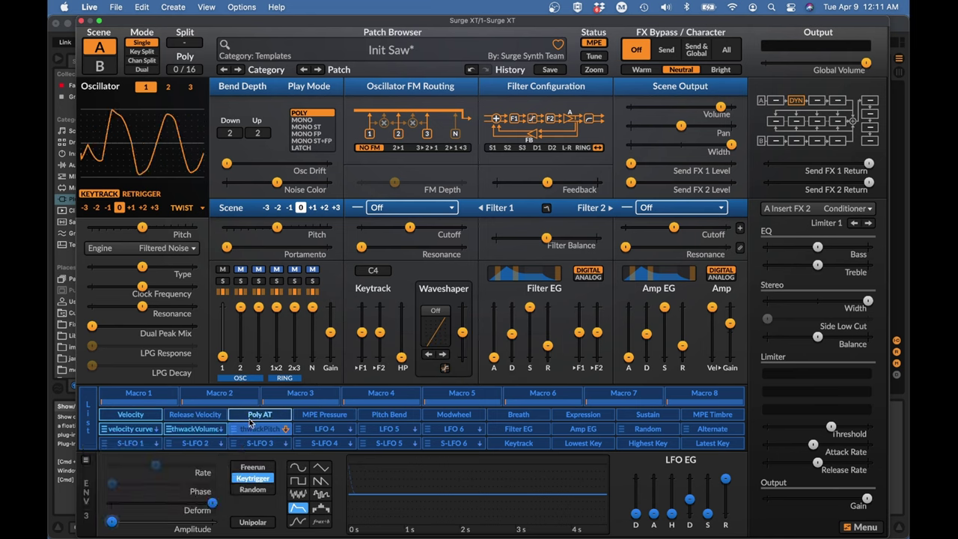
{"action": "left_click", "coordinate": [255, 428]}
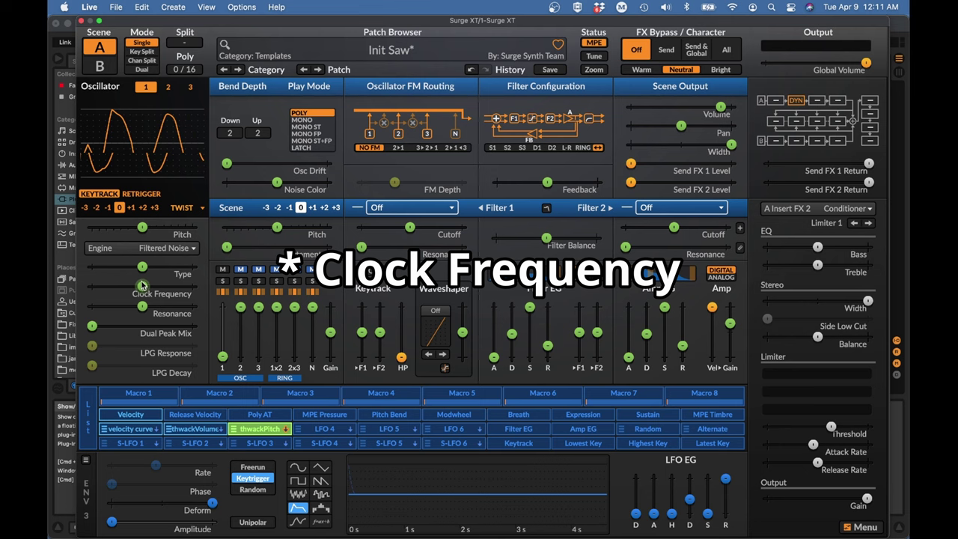
Route thwackPitch to push oscillator 1's Clock Frequency from 50% up to about 83%
{"action": "left_click_drag", "start_coordinate": [142, 286], "coordinate": [176, 286]}
{"action": "left_click", "coordinate": [259, 429]}
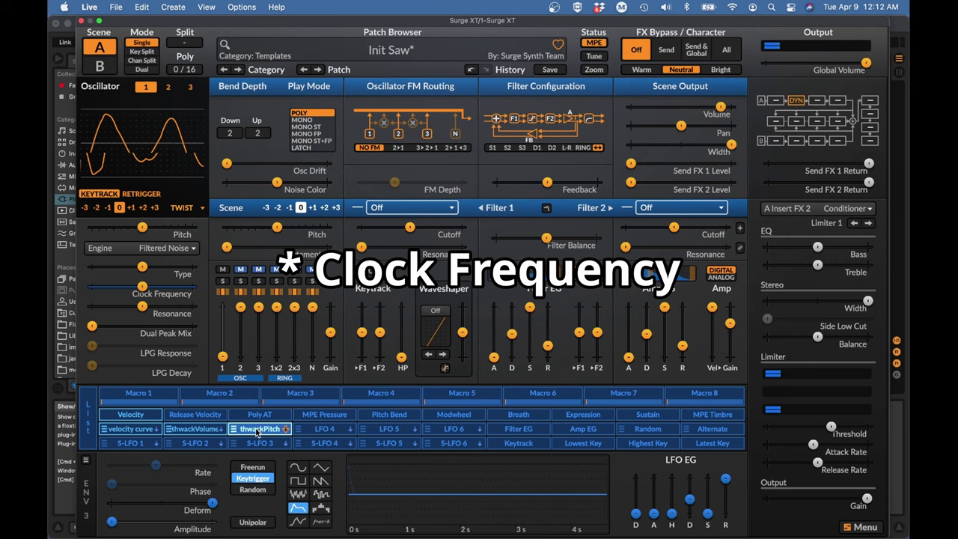
Raise thwackPitch's amplitude and shorten its decay to about 0.09 seconds
{"action": "right_click", "coordinate": [114, 521]}
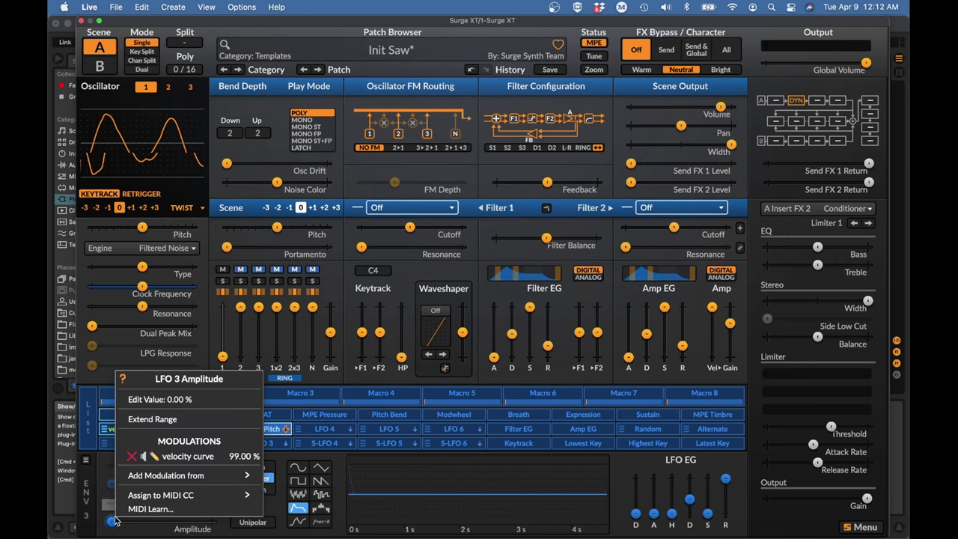
{"action": "left_click", "coordinate": [133, 457]}
{"action": "left_click_drag", "start_coordinate": [113, 521], "coordinate": [213, 521]}
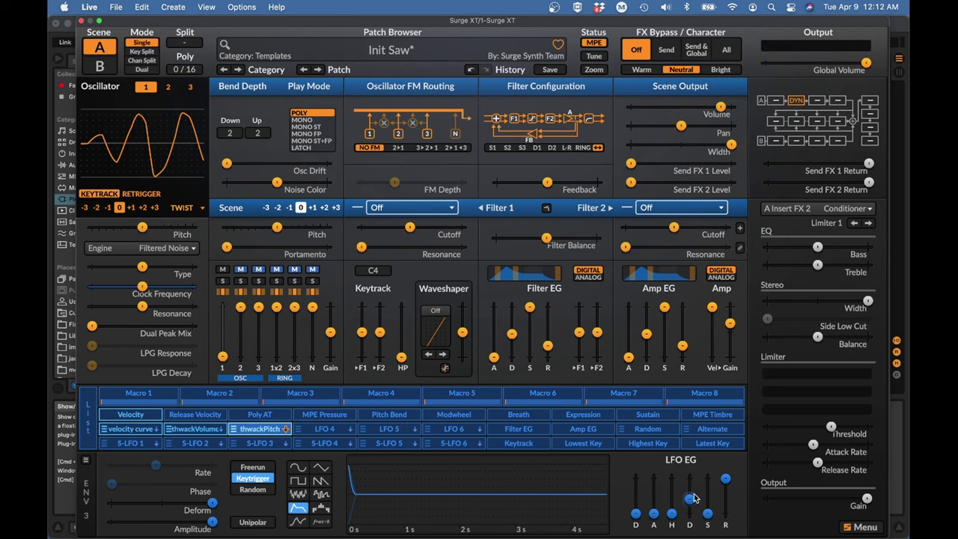
{"action": "left_click_drag", "start_coordinate": [689, 500], "coordinate": [689, 506]}
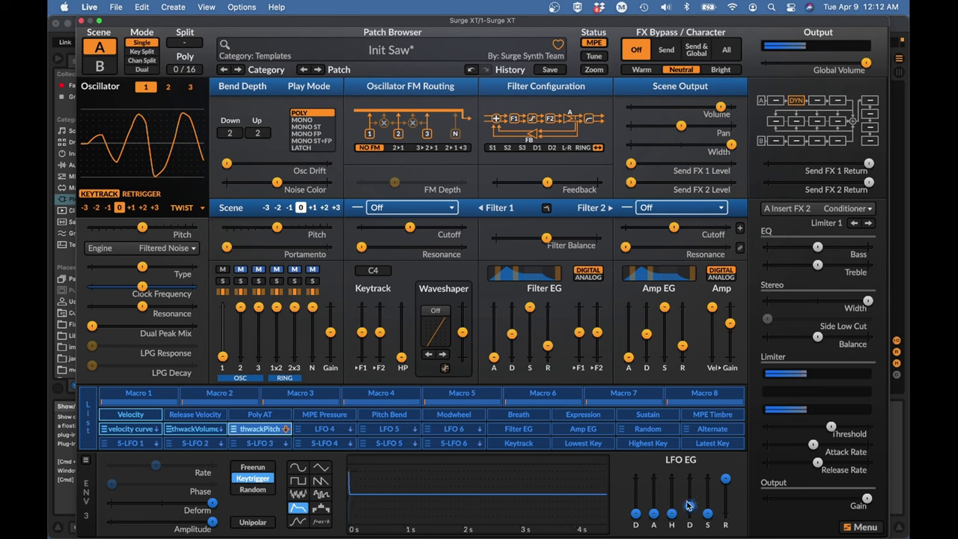
{"action": "mouse_move", "coordinate": [142, 306]}
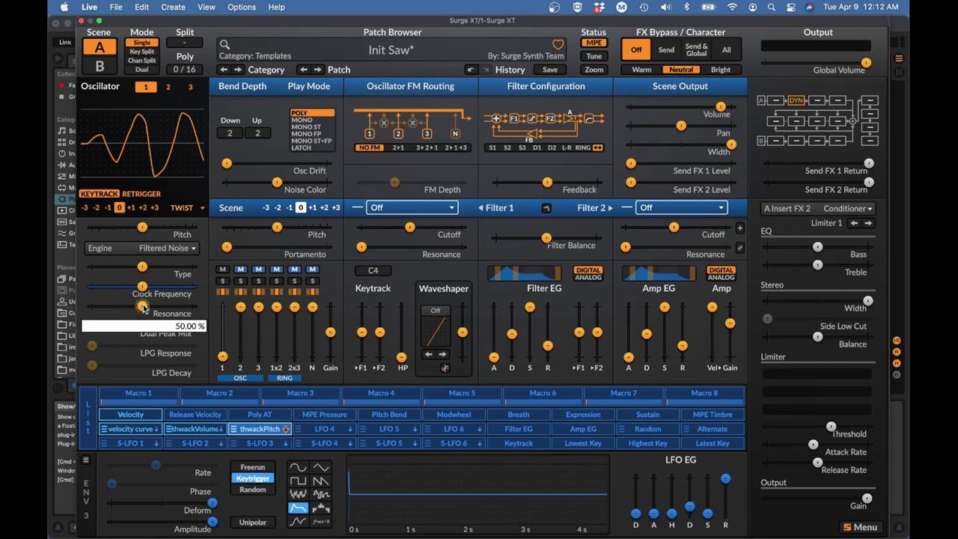
Lower oscillator 1's Resonance to about 35%, turn off keytracking, and check oscillators 2 and 3
{"action": "mouse_move", "coordinate": [144, 308]}
{"action": "left_mouse_down"}
{"action": "mouse_move", "coordinate": [172, 296]}
{"action": "mouse_move", "coordinate": [139, 293]}
{"action": "left_mouse_up"}
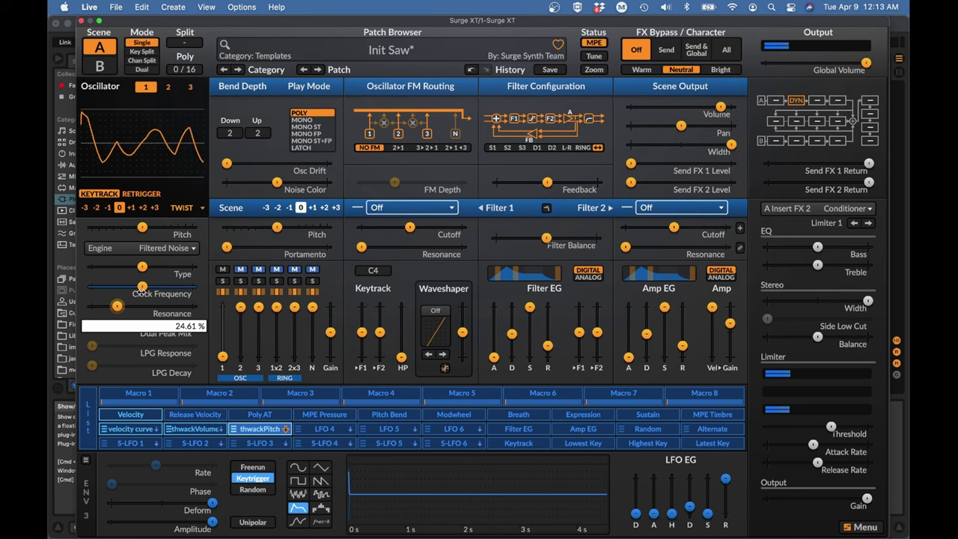
{"action": "left_click", "coordinate": [95, 195]}
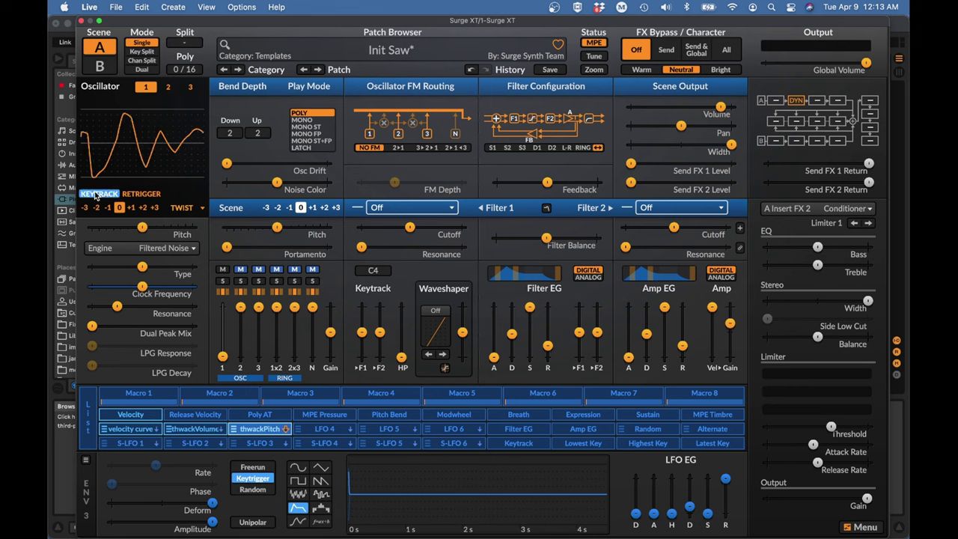
{"action": "left_click", "coordinate": [169, 88]}
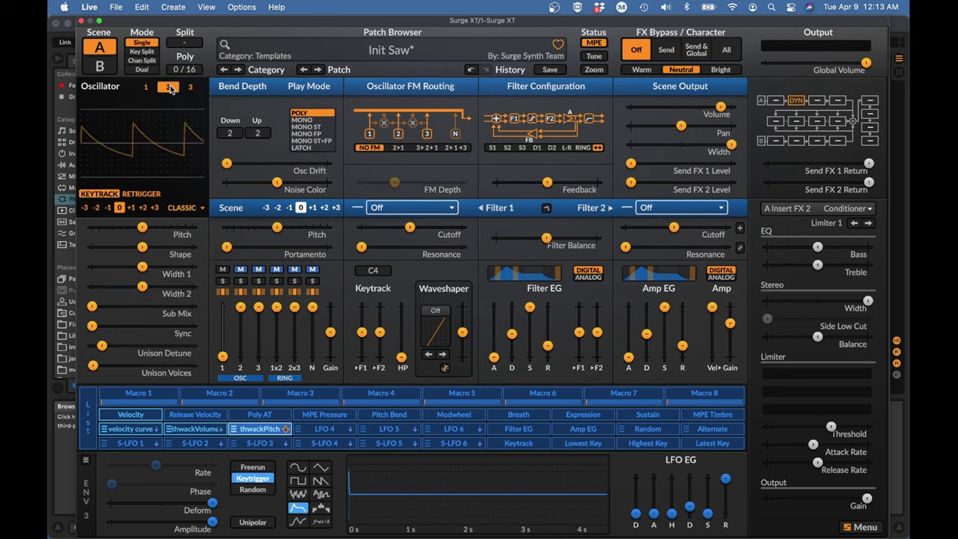
{"action": "left_click", "coordinate": [98, 194]}
{"action": "key", "text": "alt+3"}
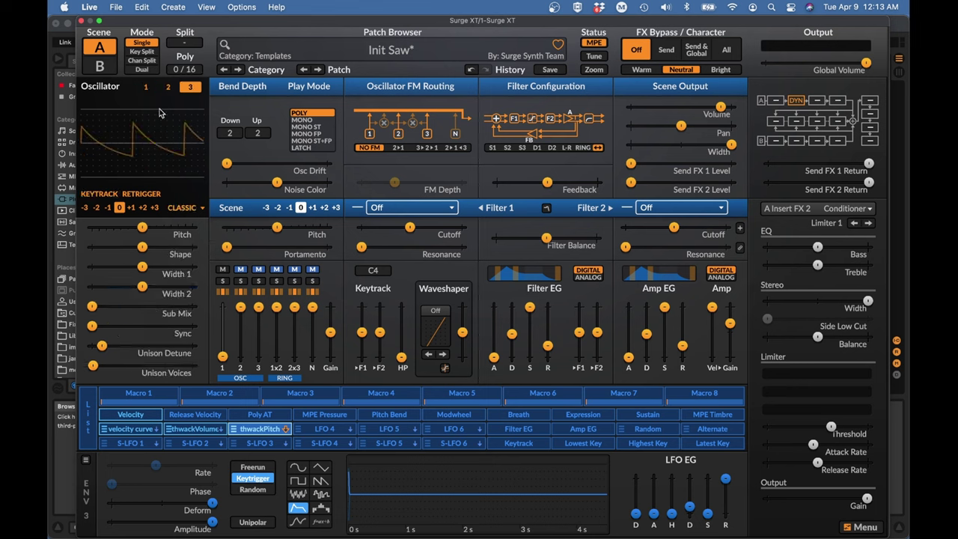
Return to oscillator 1 and settle its octave at +1 after trying +3 and +2
{"action": "left_click", "coordinate": [146, 87]}
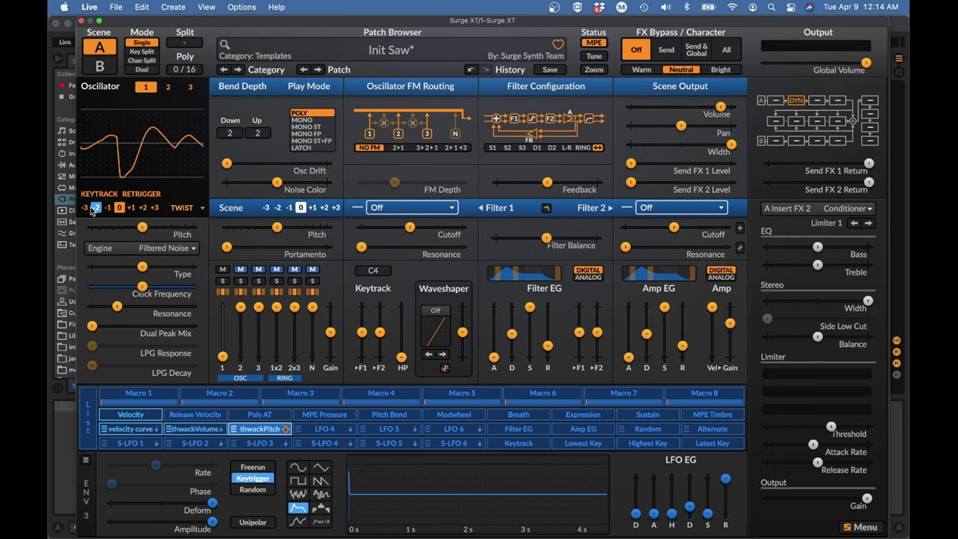
{"action": "left_click", "coordinate": [153, 209]}
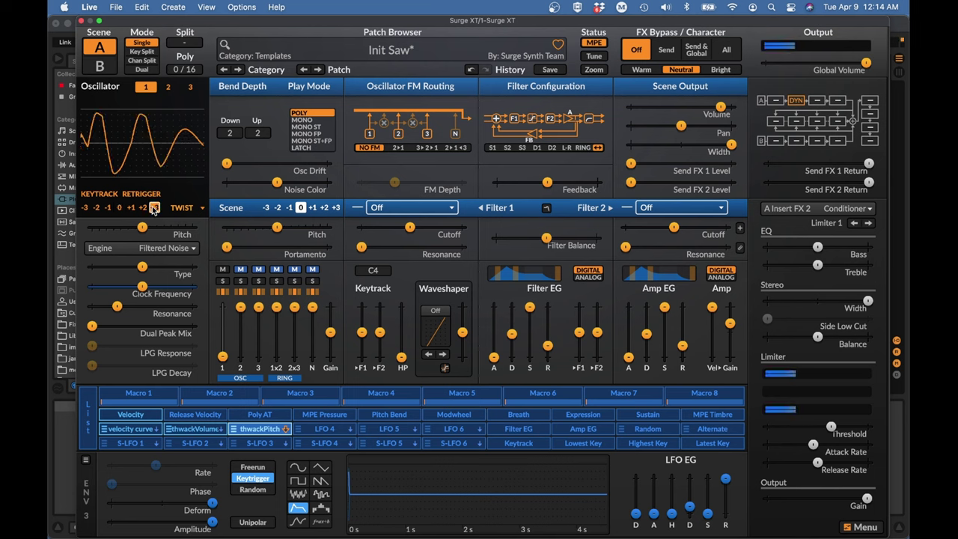
{"action": "left_click", "coordinate": [142, 208]}
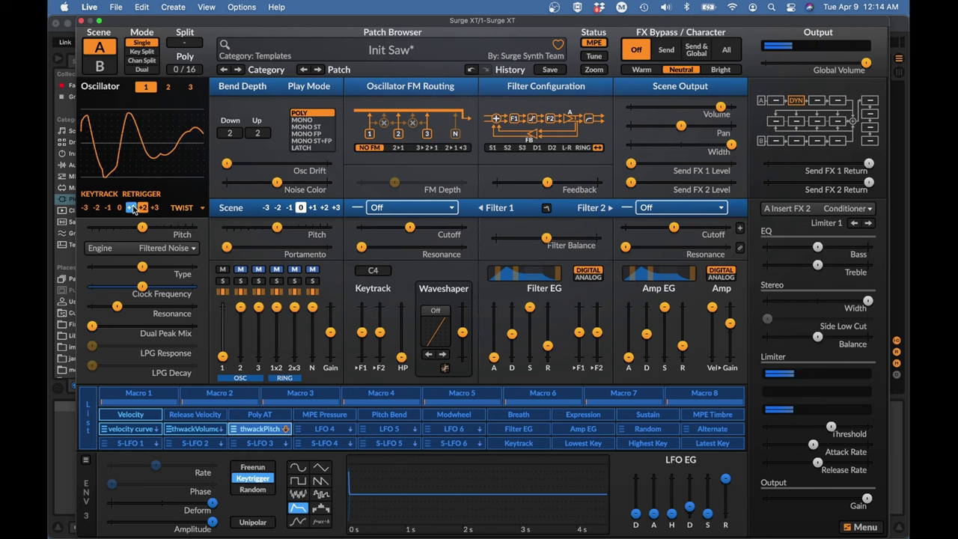
{"action": "left_click", "coordinate": [132, 208]}
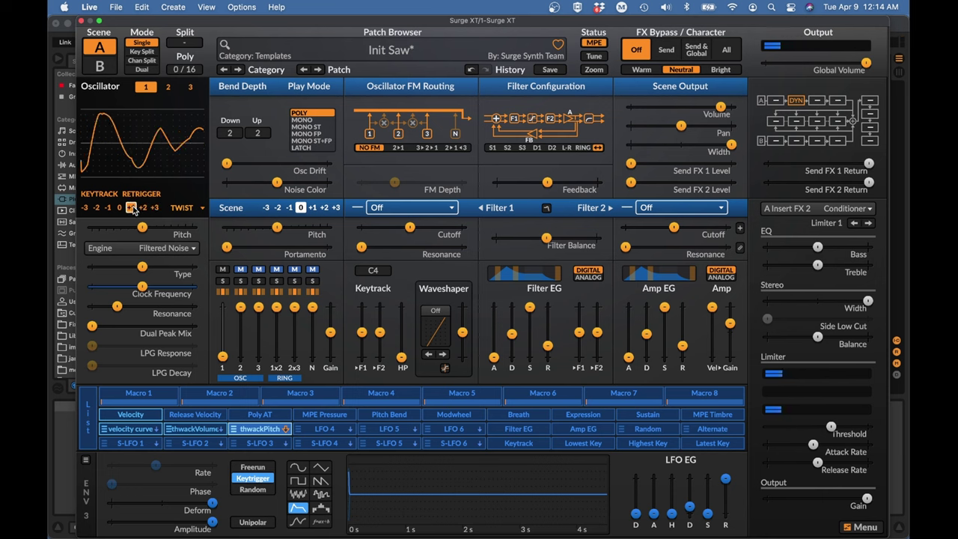
Shorten thwackVolume's decay slightly and pull the noise (N) mixer level down to silence
{"action": "left_click", "coordinate": [194, 428]}
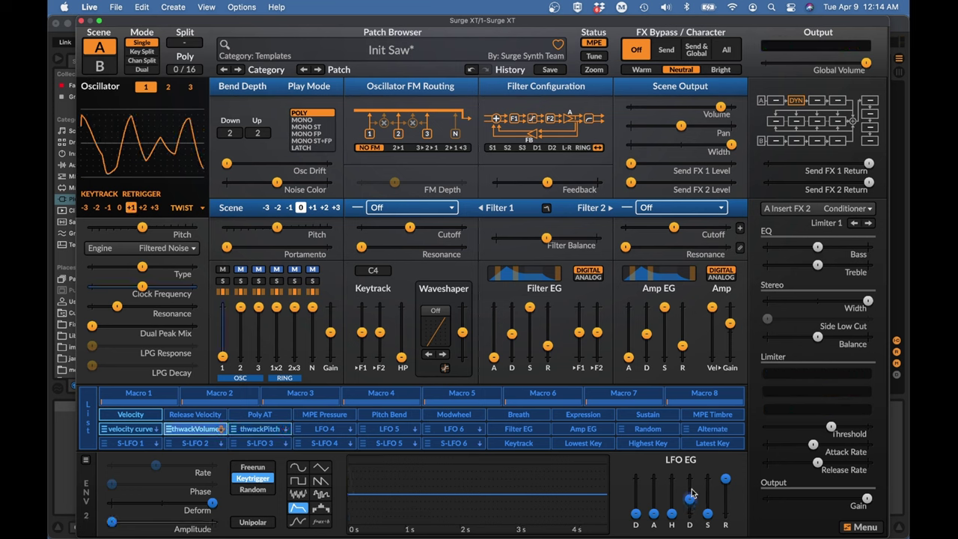
{"action": "left_click_drag", "start_coordinate": [690, 500], "coordinate": [689, 504]}
{"action": "mouse_move", "coordinate": [312, 307]}
{"action": "left_click_drag", "start_coordinate": [312, 307], "coordinate": [312, 357]}
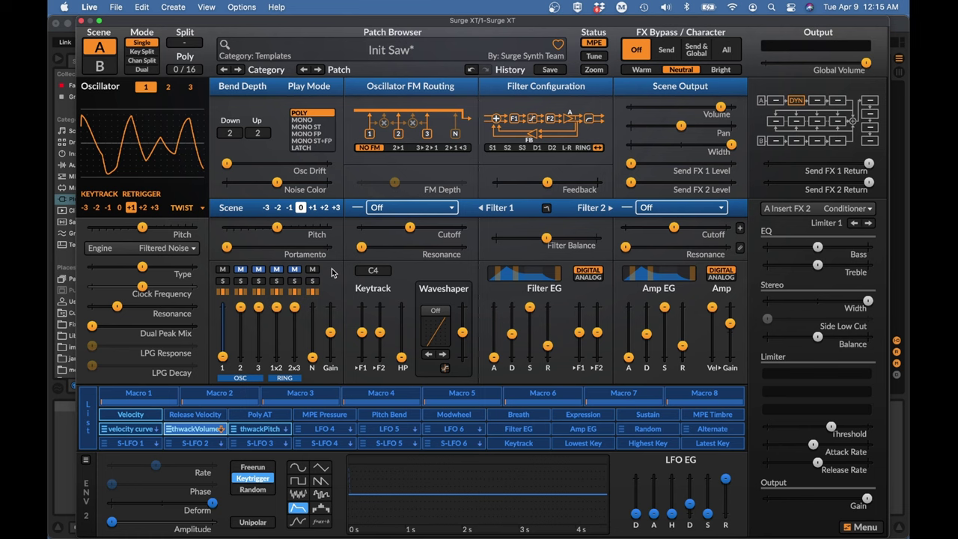
Route thwackVolume to boost oscillator 1's noise level in the mixer
{"action": "left_click", "coordinate": [178, 430]}
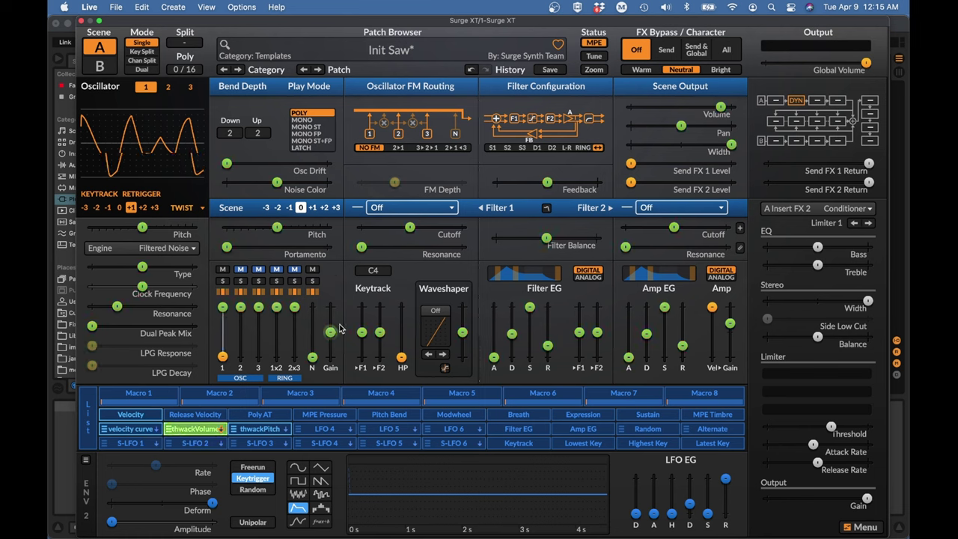
{"action": "left_click_drag", "start_coordinate": [313, 357], "coordinate": [312, 332]}
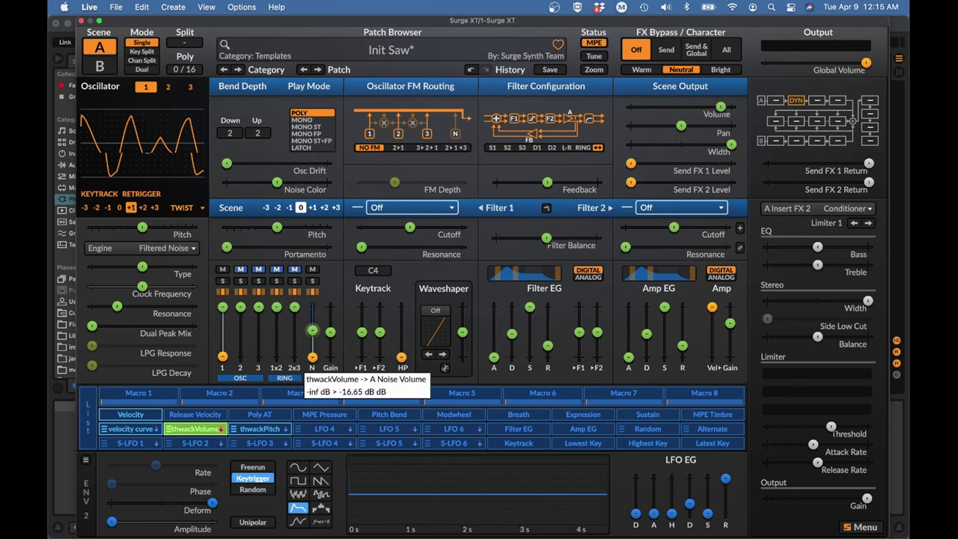
{"action": "left_click_drag", "start_coordinate": [312, 331], "coordinate": [312, 324]}
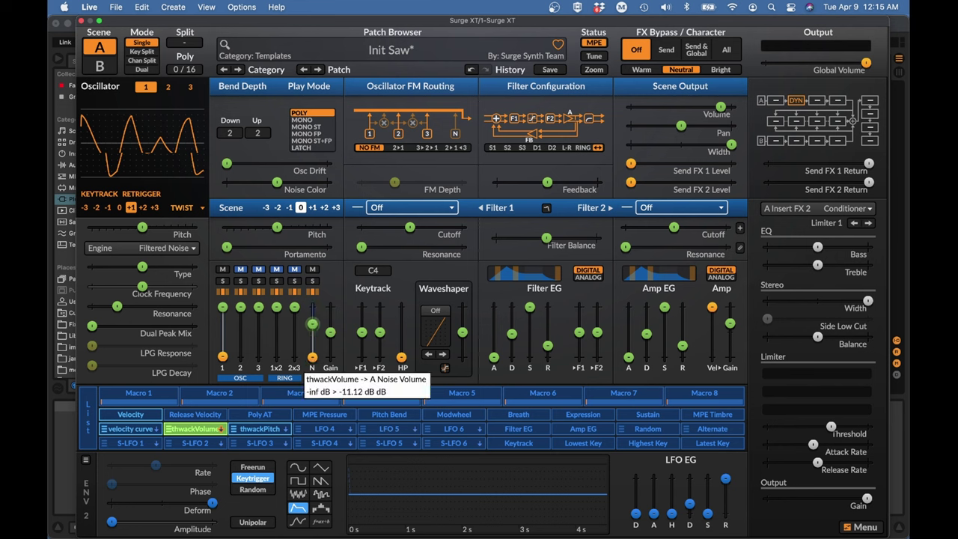
{"action": "left_click", "coordinate": [193, 428]}
Lower Noise Color, have thwackPitch pull it down about 22%, and set oscillator 1 an octave down
{"action": "left_click", "coordinate": [263, 429]}
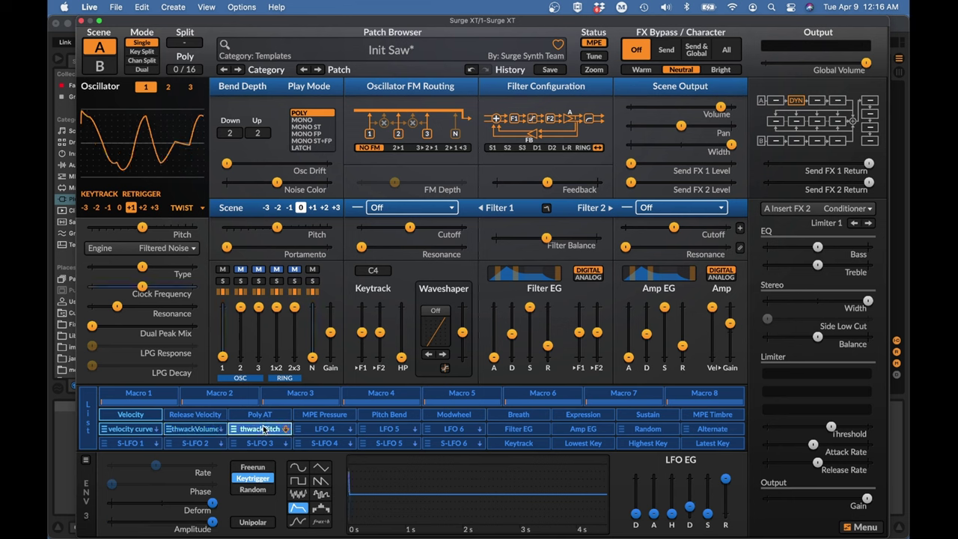
{"action": "left_click", "coordinate": [263, 429]}
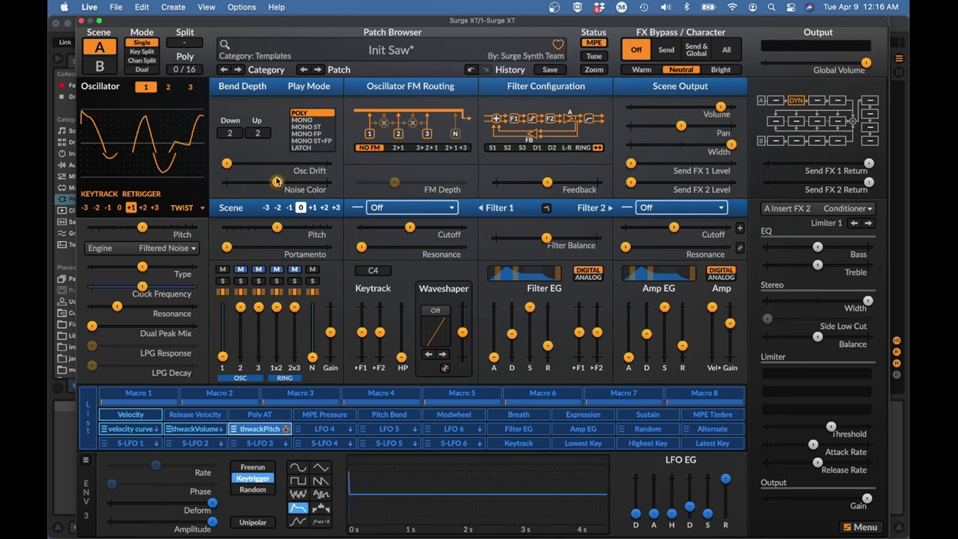
{"action": "left_click_drag", "start_coordinate": [277, 182], "coordinate": [227, 186]}
{"action": "left_click", "coordinate": [254, 431]}
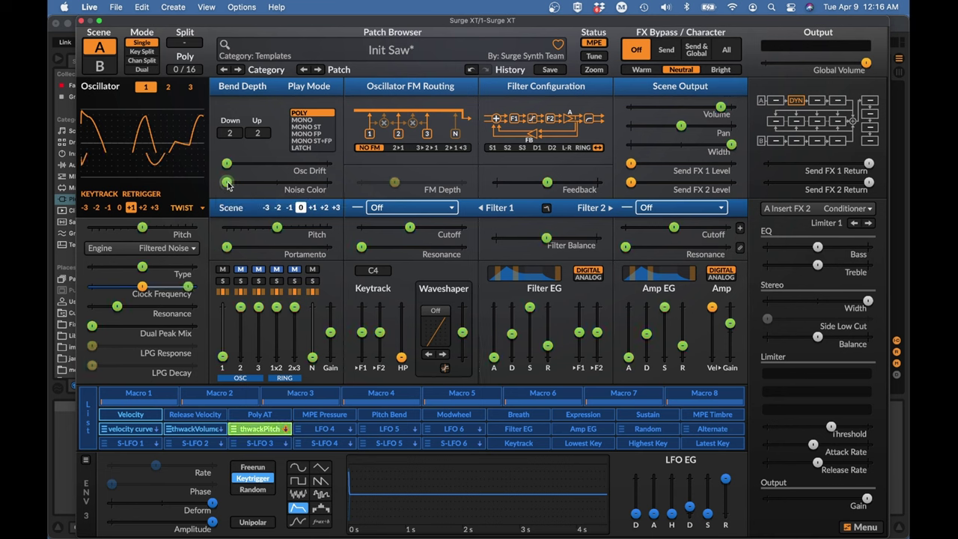
{"action": "left_click_drag", "start_coordinate": [229, 186], "coordinate": [271, 182]}
{"action": "left_click", "coordinate": [256, 430]}
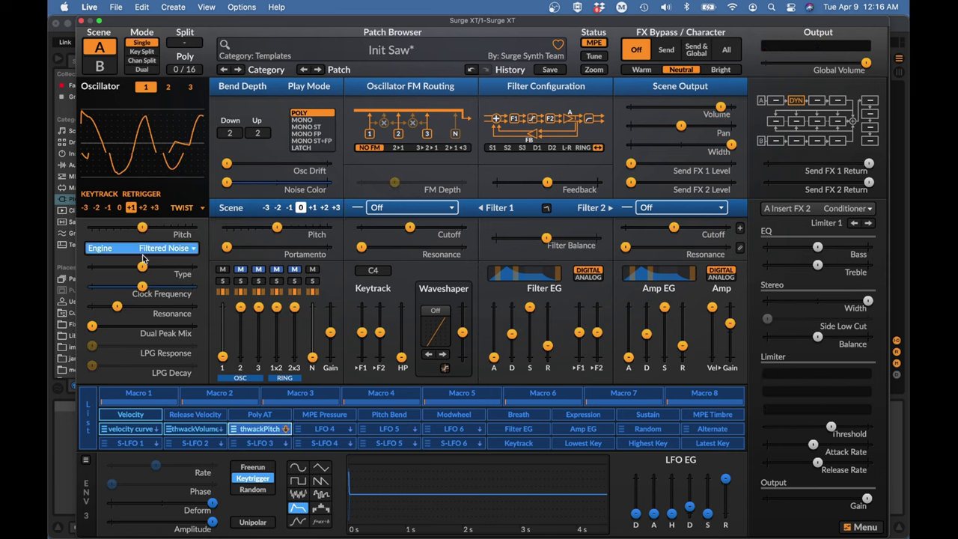
{"action": "left_click", "coordinate": [119, 208]}
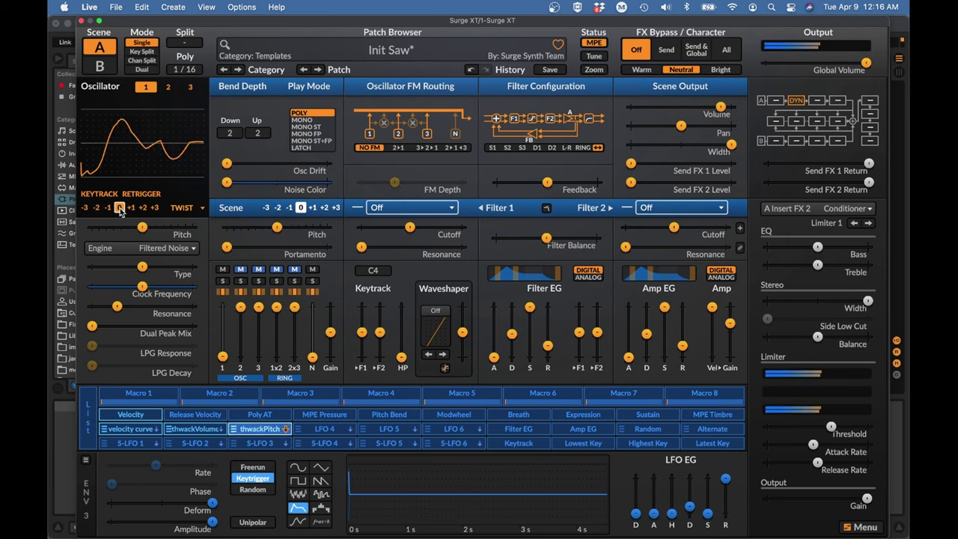
{"action": "left_click", "coordinate": [108, 208]}
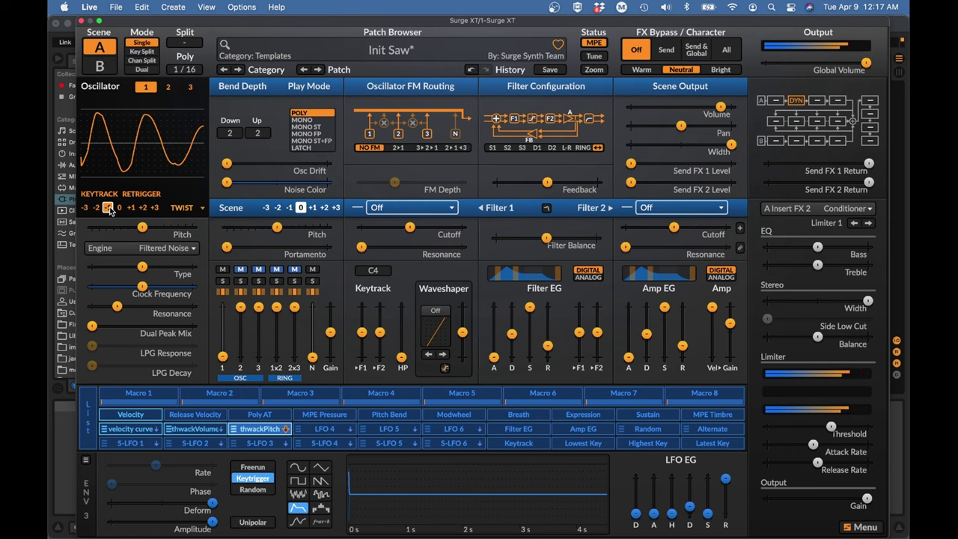
Keep oscillator 1 an octave down and change oscillator 2 from sawtooth to Sine
{"action": "left_click", "coordinate": [107, 207]}
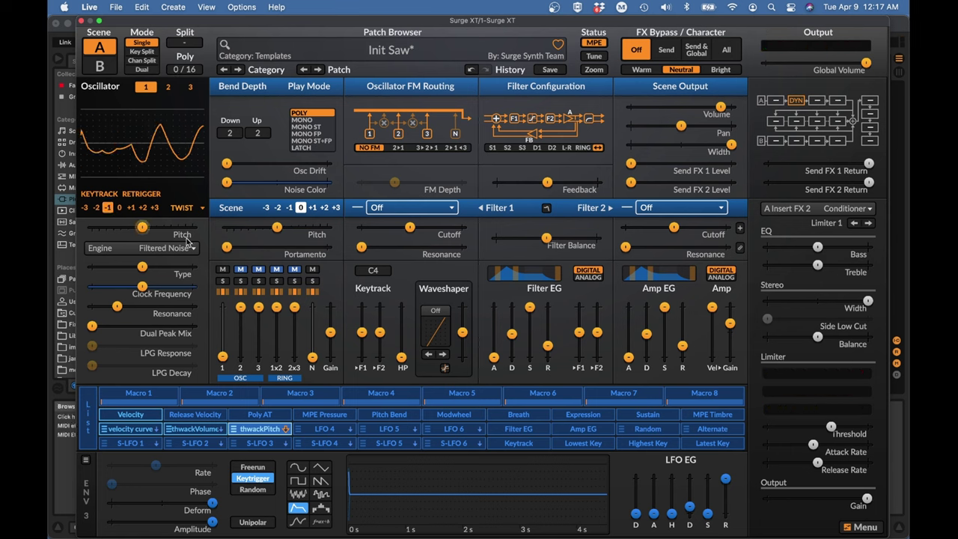
{"action": "key", "text": "alt+2"}
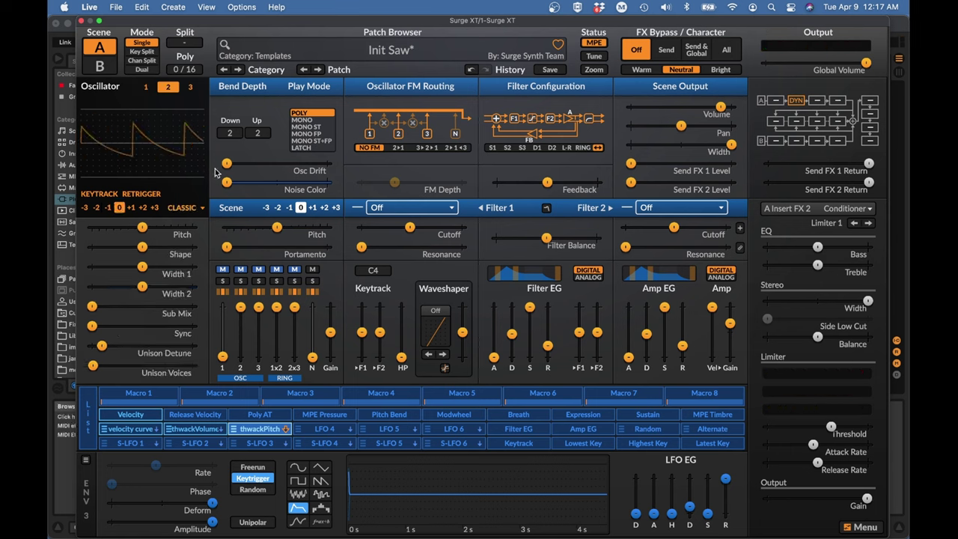
{"action": "left_click", "coordinate": [240, 269]}
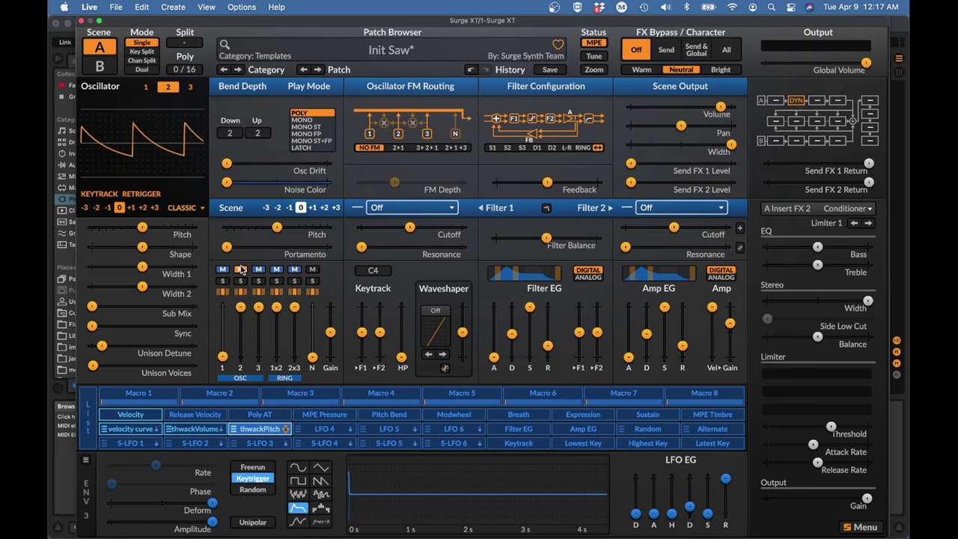
{"action": "left_click", "coordinate": [241, 270]}
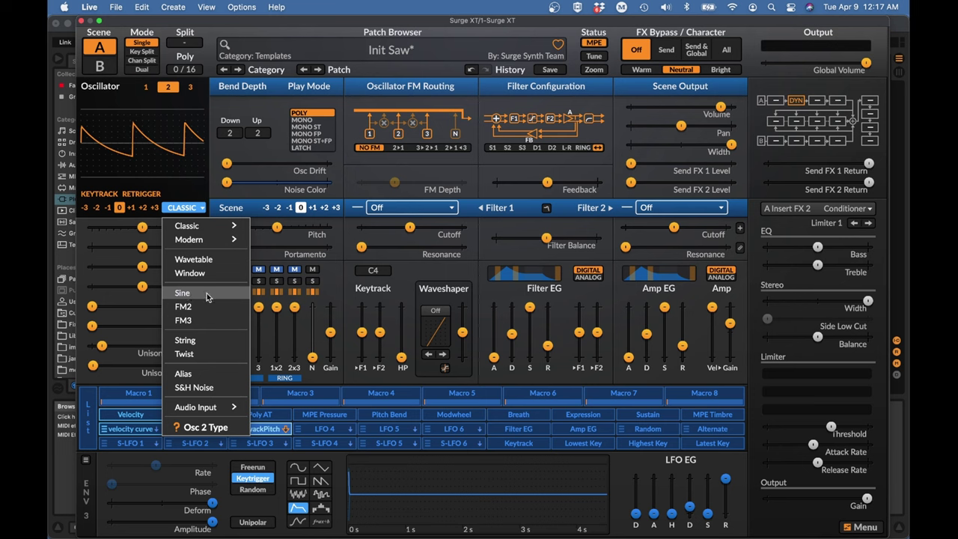
{"action": "left_click", "coordinate": [183, 294]}
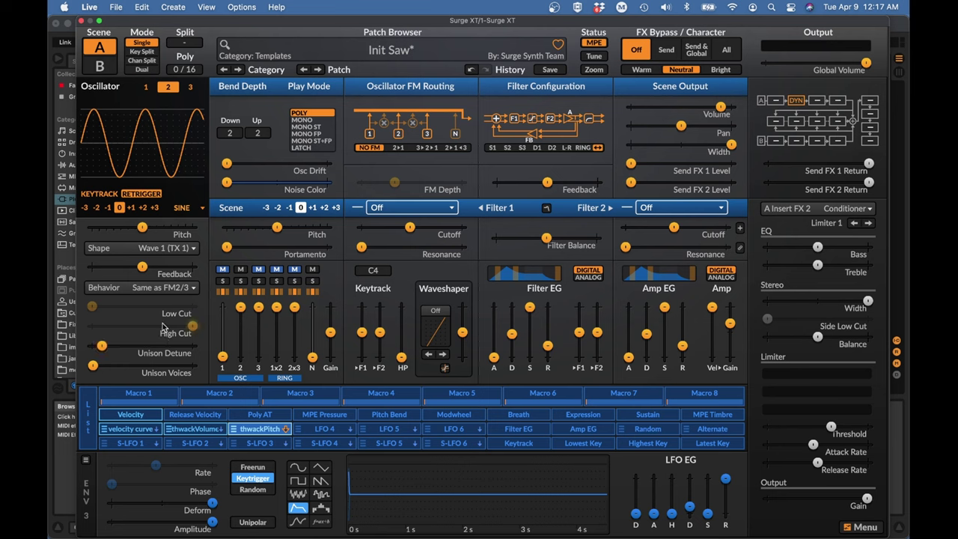
Set oscillator 2's sine Feedback to about -47.86%
{"action": "mouse_move", "coordinate": [142, 267]}
{"action": "left_mouse_down"}
{"action": "mouse_move", "coordinate": [133, 266]}
{"action": "mouse_move", "coordinate": [142, 267]}
{"action": "left_mouse_up"}
Copy the thwackVolume envelope and paste it into the LFO 4 slot
{"action": "left_click", "coordinate": [316, 432]}
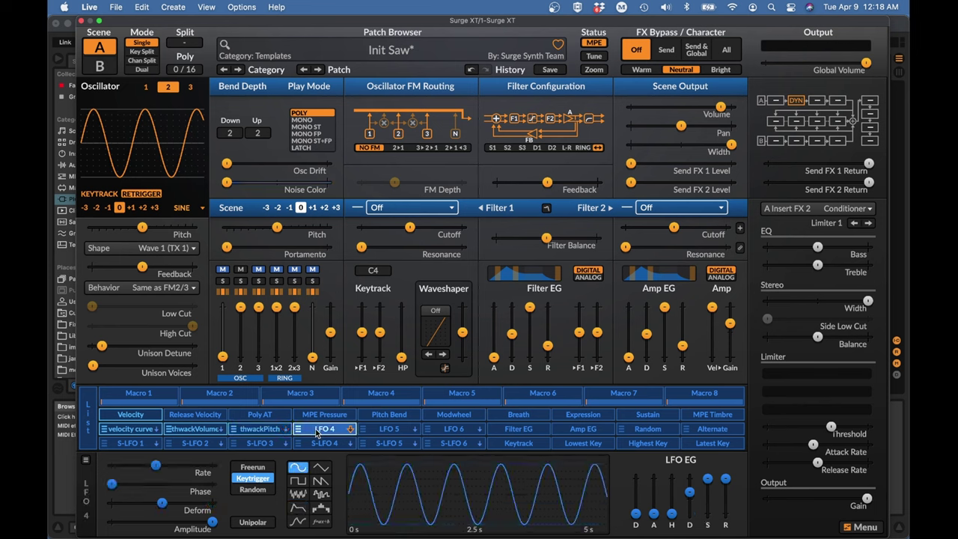
{"action": "left_click", "coordinate": [193, 431]}
{"action": "right_click", "coordinate": [193, 431]}
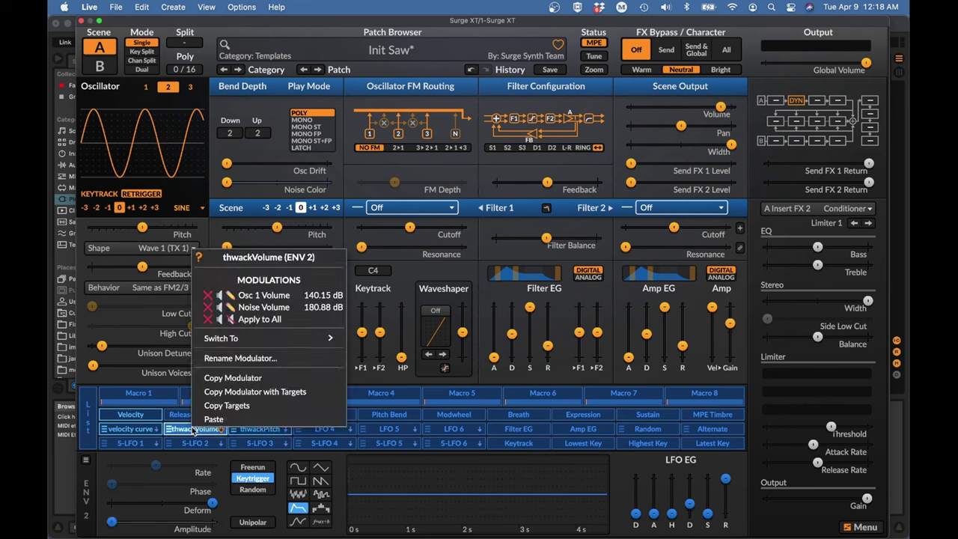
{"action": "left_click", "coordinate": [232, 380]}
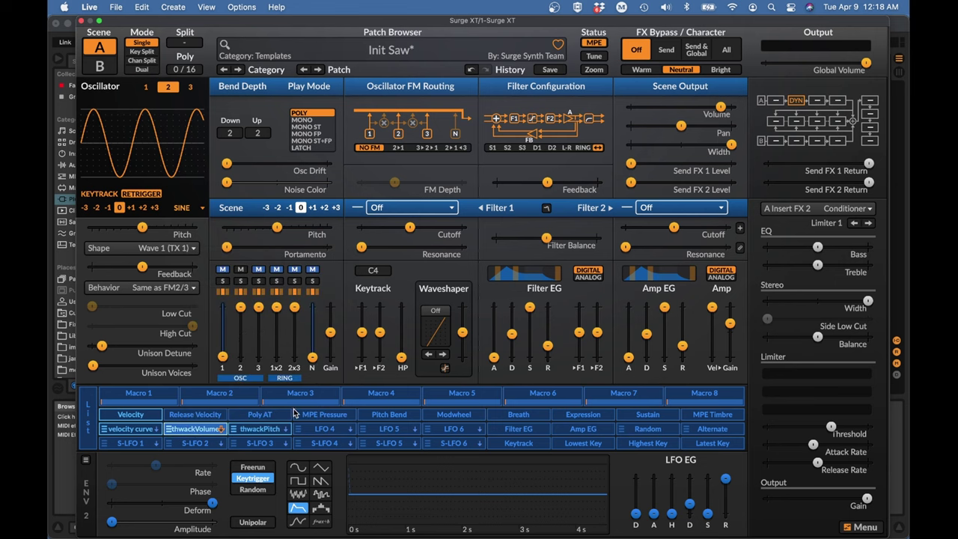
{"action": "right_click", "coordinate": [320, 431]}
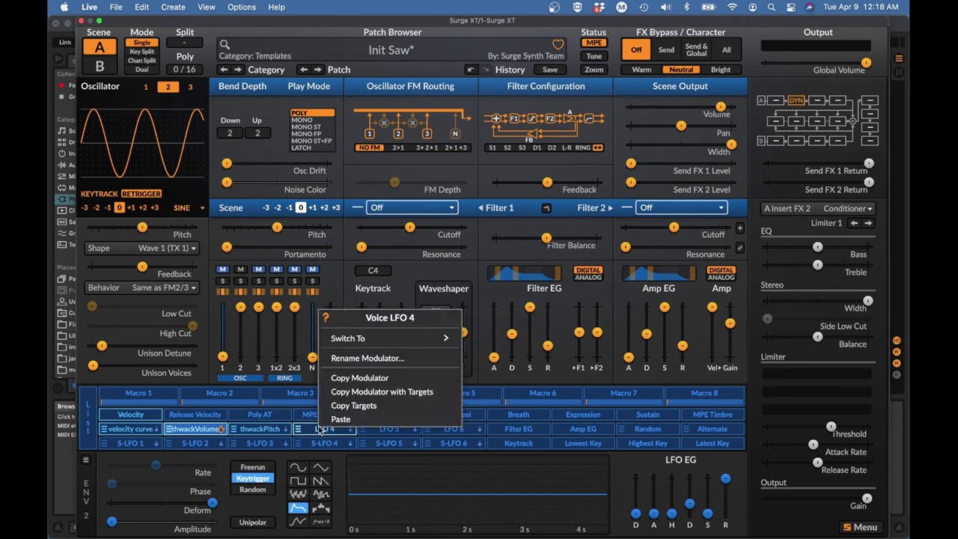
{"action": "left_click", "coordinate": [345, 419]}
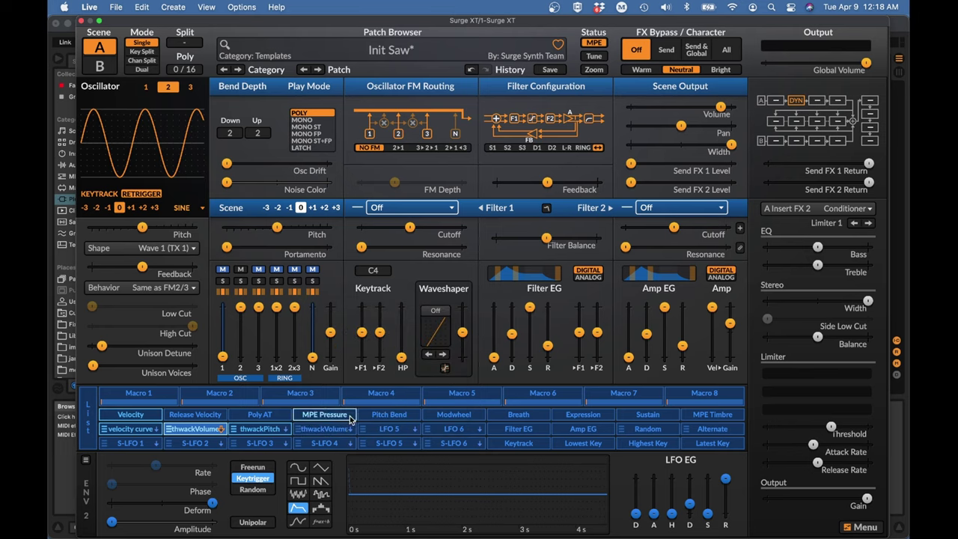
Route the copied envelope to oscillator 2's mixer level
{"action": "right_click", "coordinate": [112, 522]}
{"action": "mouse_move", "coordinate": [161, 480]}
{"action": "left_click", "coordinate": [240, 309]}
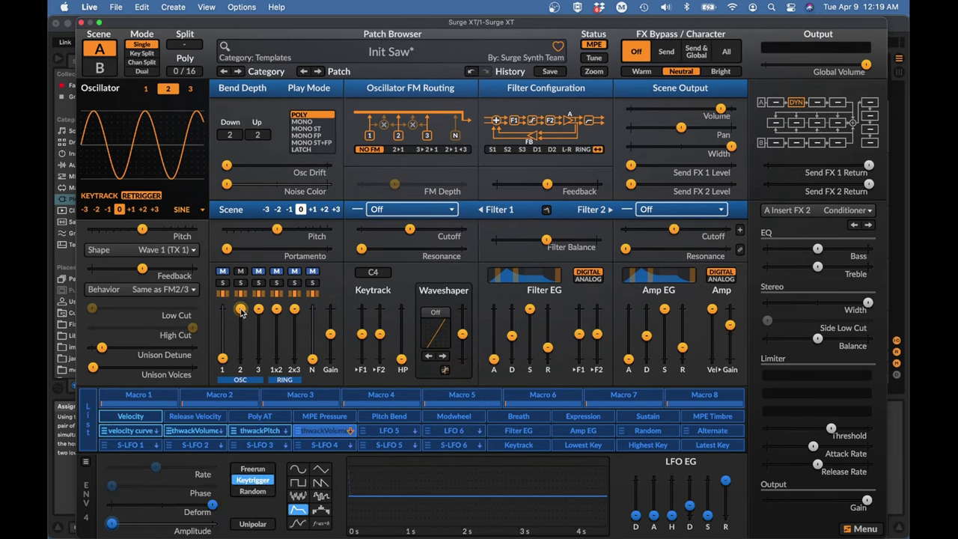
{"action": "mouse_move", "coordinate": [240, 309]}
{"action": "left_mouse_down"}
{"action": "mouse_move", "coordinate": [241, 359]}
{"action": "mouse_move", "coordinate": [240, 309]}
{"action": "left_mouse_up"}
{"action": "left_click", "coordinate": [322, 430]}
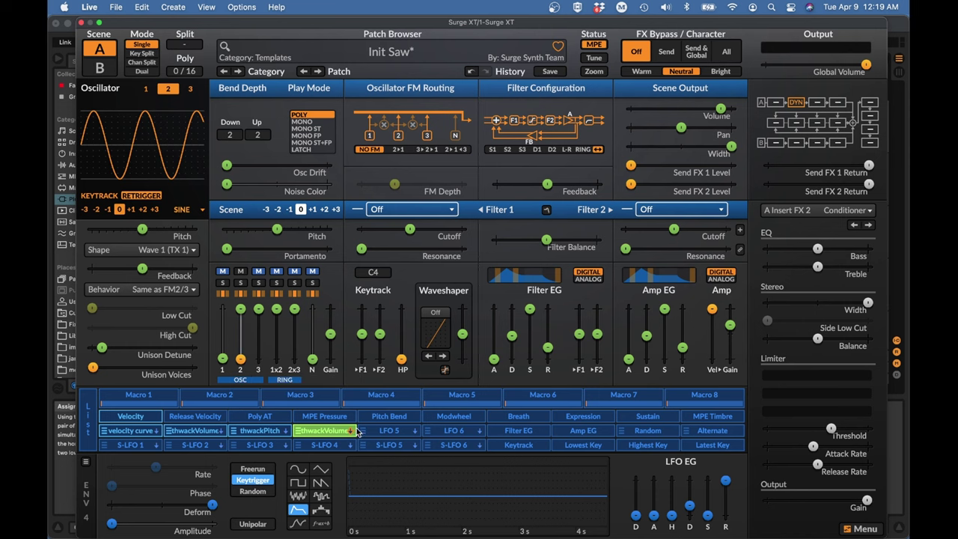
{"action": "left_click", "coordinate": [330, 432]}
Start renaming the copied envelope, selecting its old name for replacement
{"action": "right_click", "coordinate": [330, 434]}
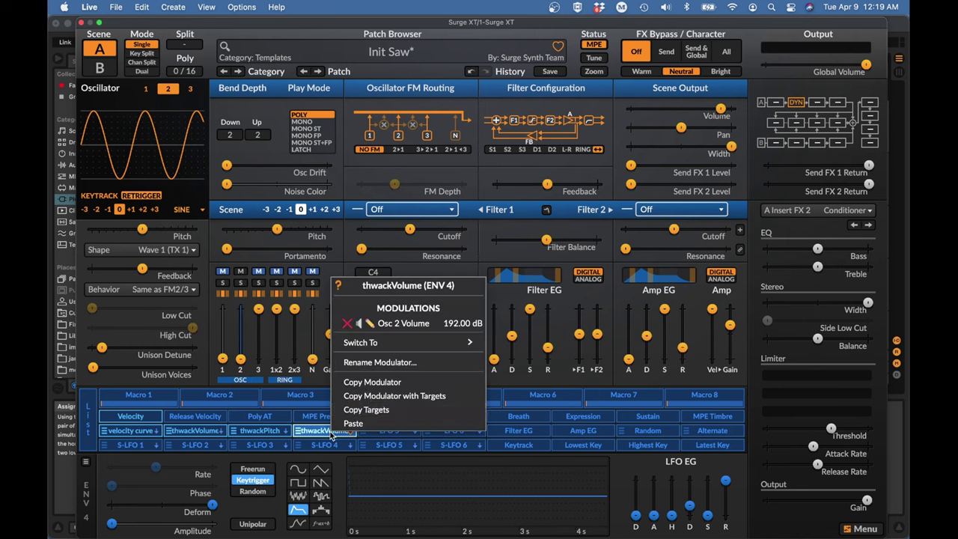
{"action": "left_click", "coordinate": [380, 363]}
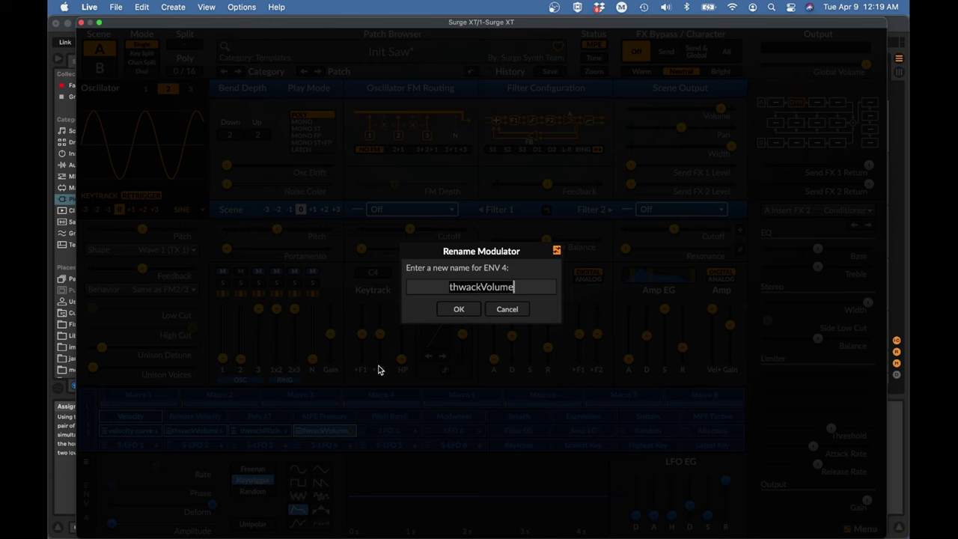
{"action": "key", "text": "super+a"}
Name the copied envelope thudVolume and shorten its decay to about 0.13 s
{"action": "type", "text": "thudVolume"}
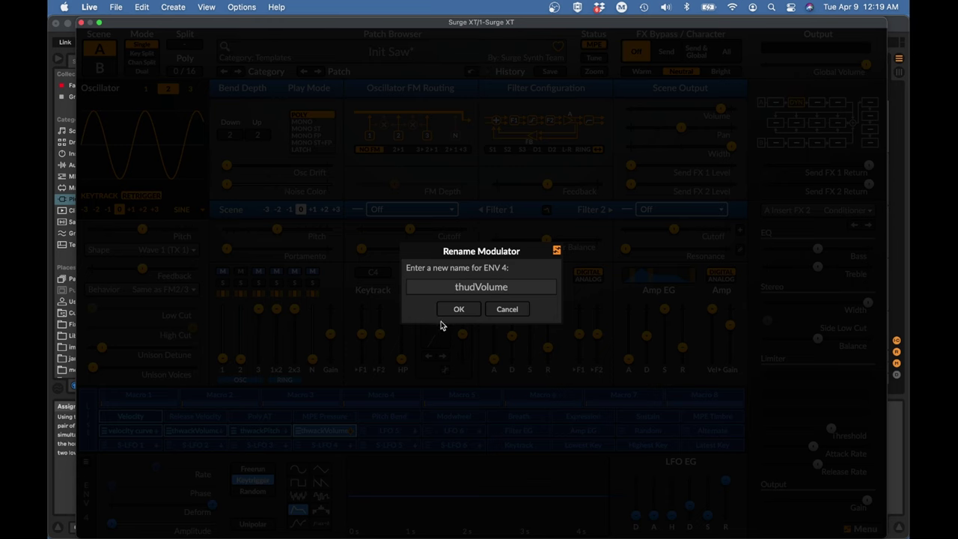
{"action": "left_click", "coordinate": [447, 315]}
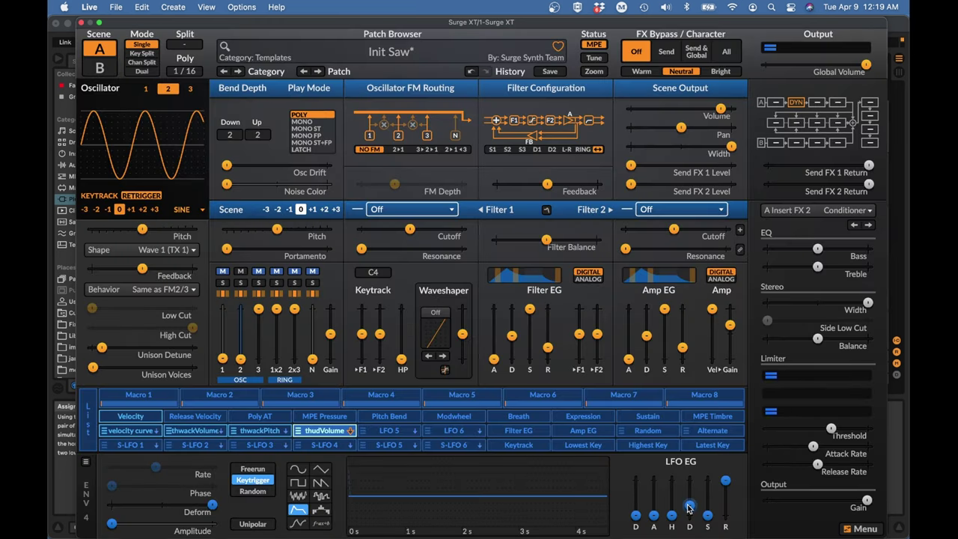
{"action": "left_click_drag", "start_coordinate": [690, 508], "coordinate": [689, 501]}
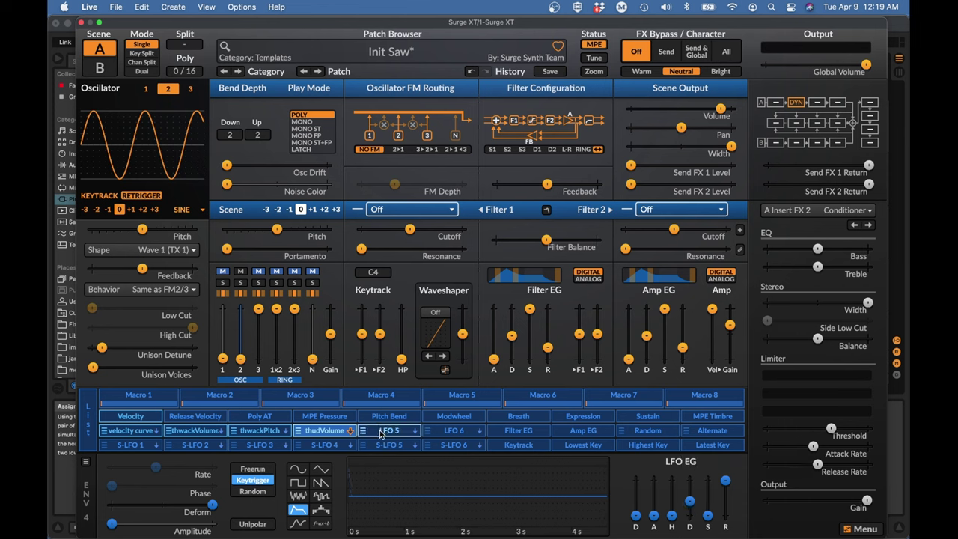
Copy thwackPitch into the LFO 5 slot and rename it thudPitch
{"action": "right_click", "coordinate": [258, 431]}
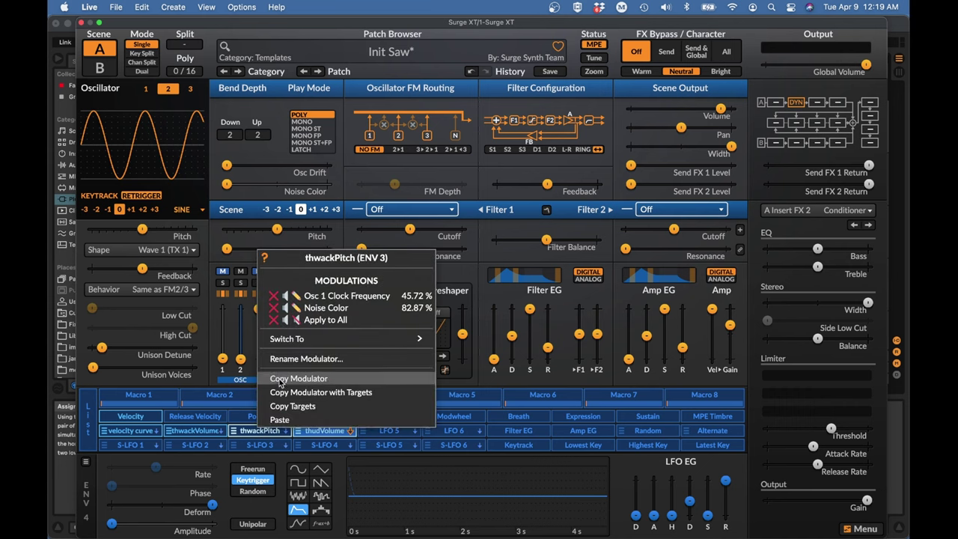
{"action": "left_click", "coordinate": [281, 379]}
{"action": "right_click", "coordinate": [383, 431]}
{"action": "left_click", "coordinate": [404, 419]}
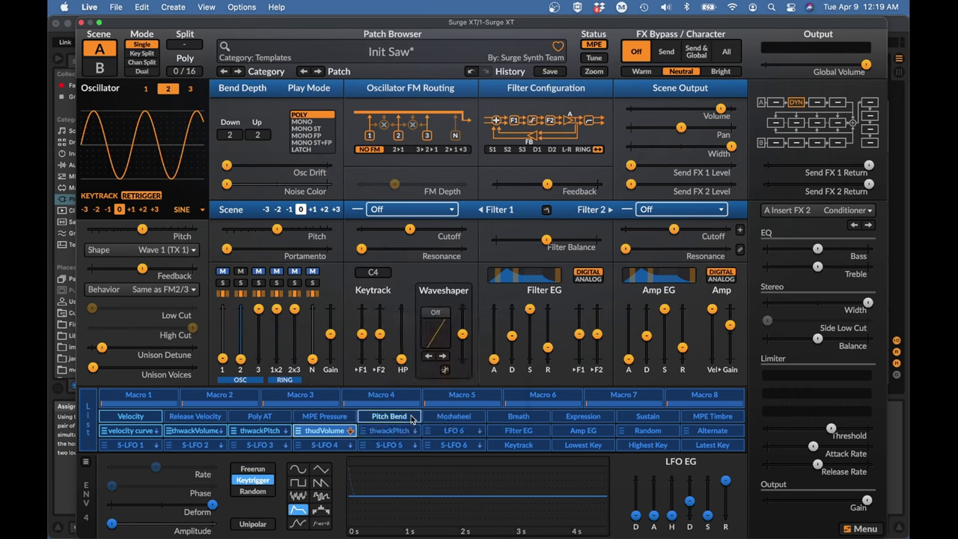
{"action": "right_click", "coordinate": [393, 431]}
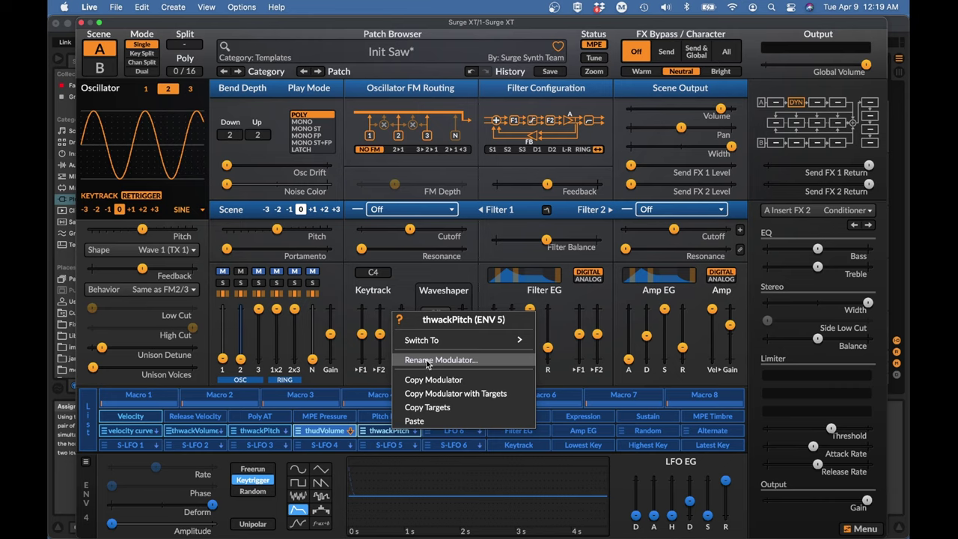
{"action": "left_click", "coordinate": [428, 361]}
{"action": "type", "text": "thudPitch"}
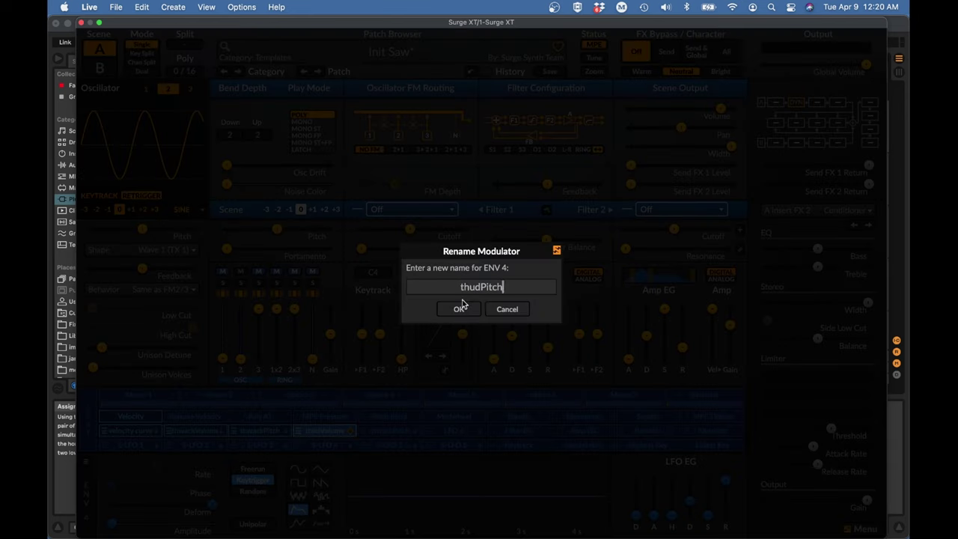
{"action": "left_click", "coordinate": [459, 308]}
{"action": "left_click", "coordinate": [389, 431]}
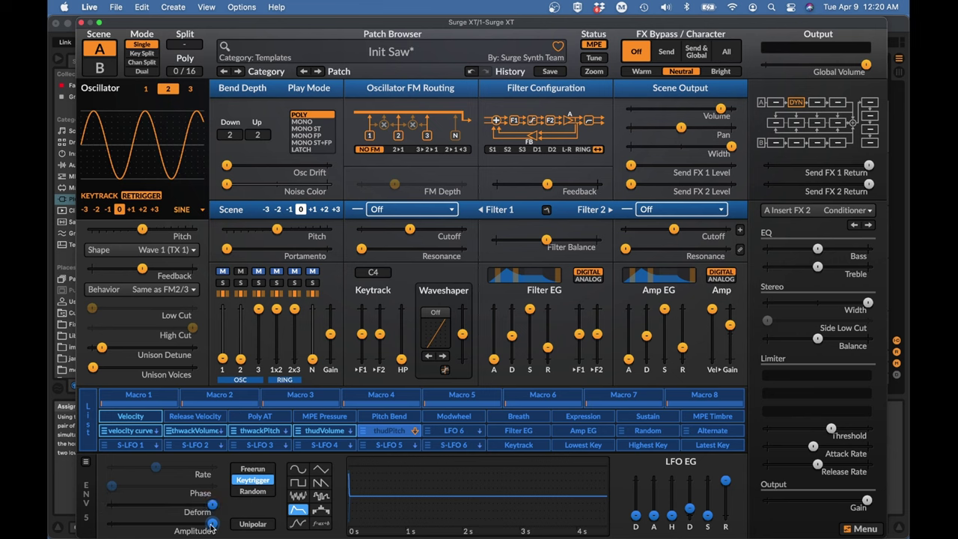
Route thudPitch to sweep oscillator 2's pitch upward and adjust its envelope decay
{"action": "key", "text": "shift+Return"}
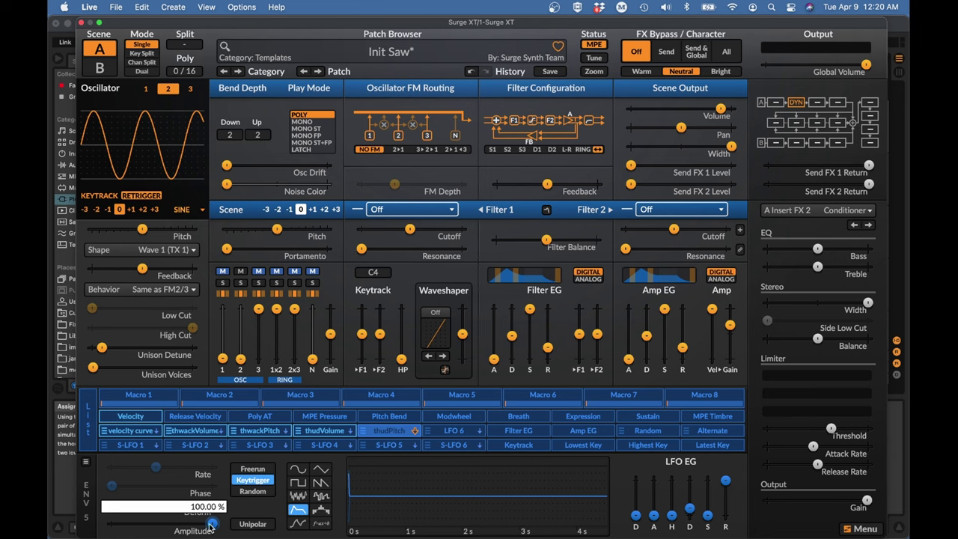
{"action": "key", "text": "Escape"}
{"action": "left_click", "coordinate": [390, 432]}
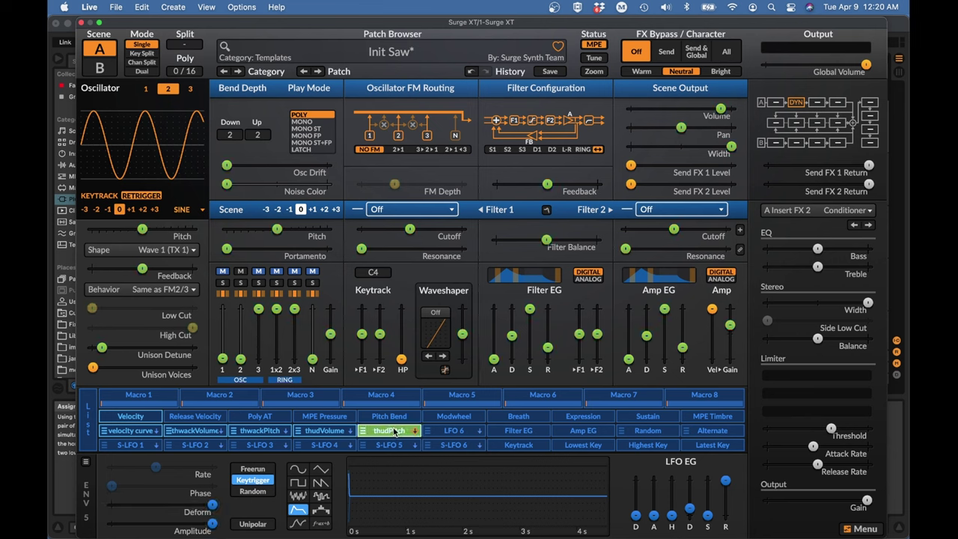
{"action": "mouse_move", "coordinate": [142, 229]}
{"action": "left_click_drag", "start_coordinate": [144, 230], "coordinate": [192, 227]}
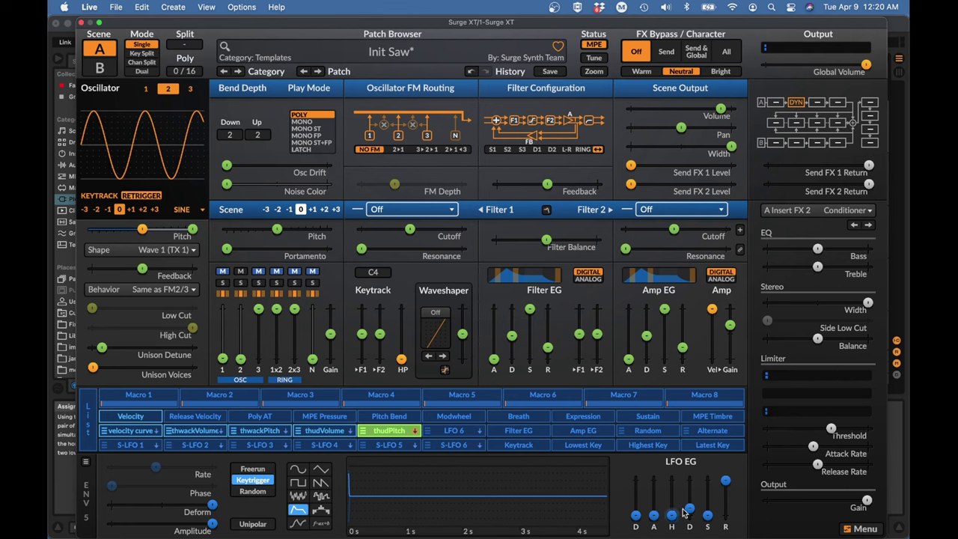
{"action": "mouse_move", "coordinate": [689, 509]}
{"action": "left_mouse_down"}
{"action": "mouse_move", "coordinate": [689, 490]}
{"action": "mouse_move", "coordinate": [690, 506]}
{"action": "left_mouse_up"}
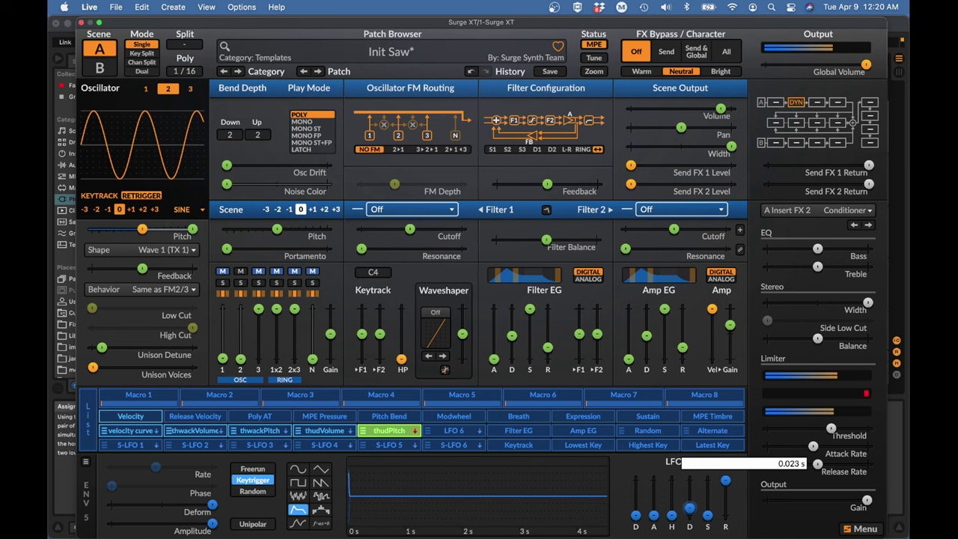
Drop oscillator 2 two octaves and set thudVolume's decay to about 0.12 s
{"action": "left_click", "coordinate": [96, 209]}
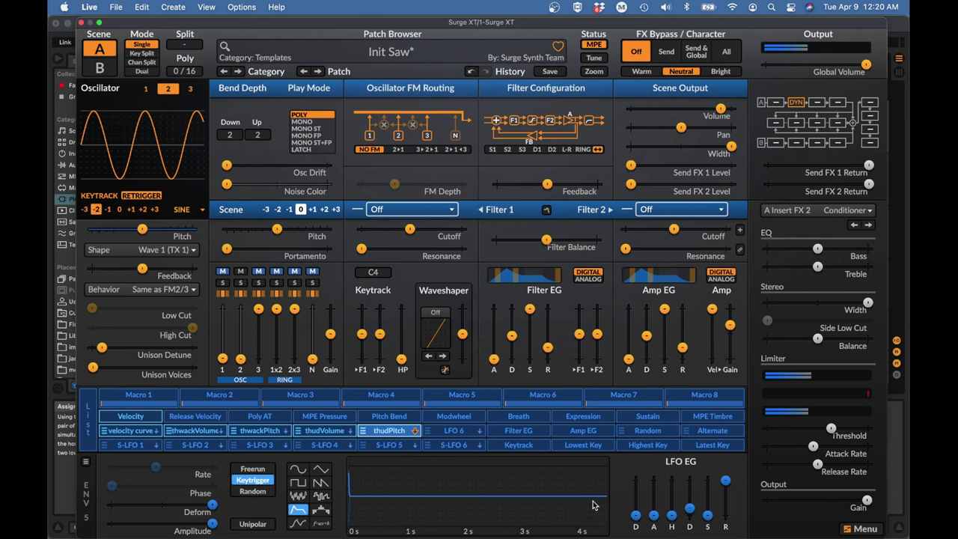
{"action": "left_click", "coordinate": [324, 430]}
{"action": "left_click_drag", "start_coordinate": [696, 501], "coordinate": [697, 495]}
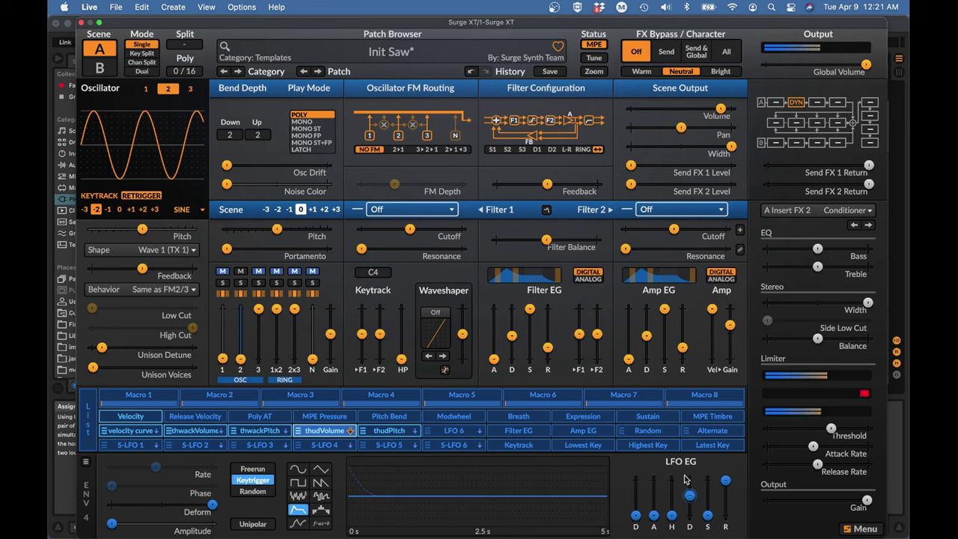
{"action": "left_click_drag", "start_coordinate": [690, 497], "coordinate": [689, 504]}
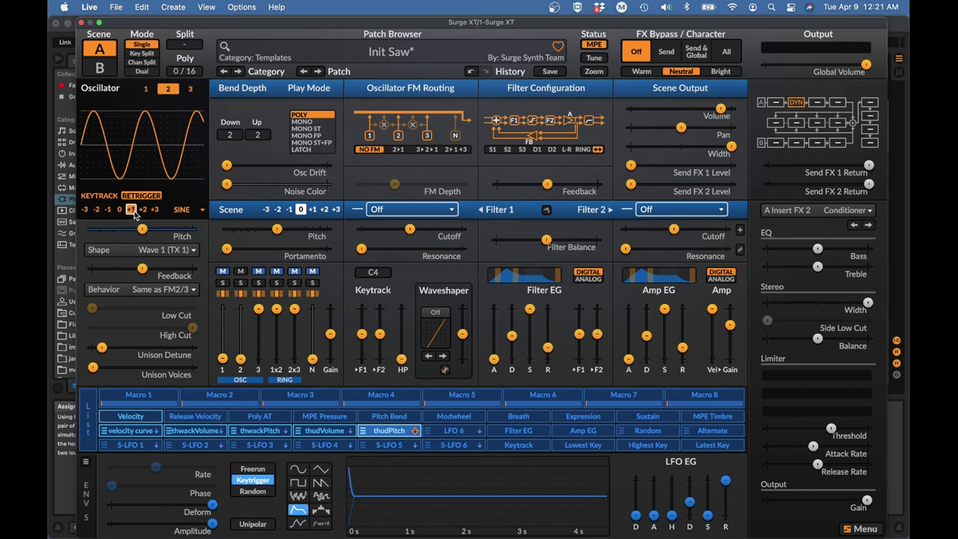
Raise oscillator 2 to octave +2 and shorten thudPitch's decay to about 0.01 s
{"action": "left_click", "coordinate": [131, 211]}
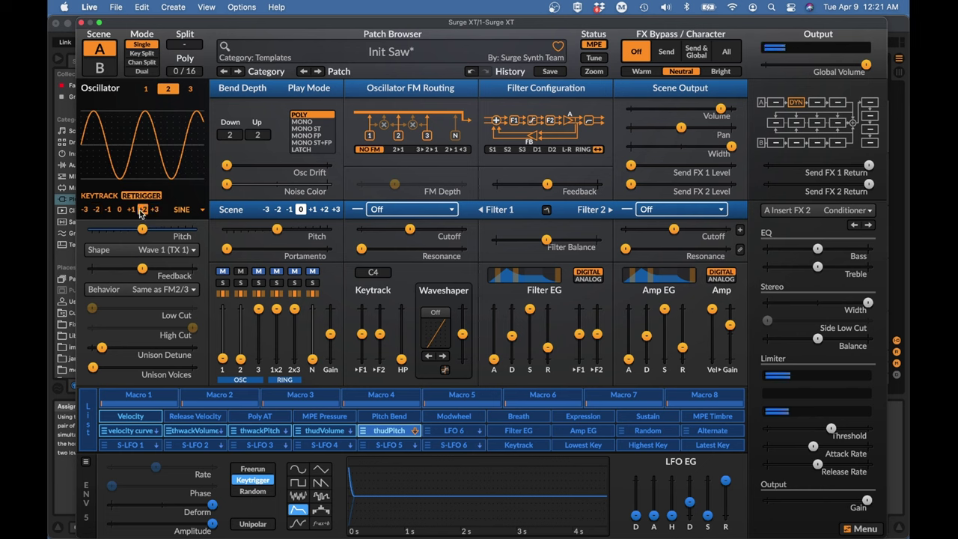
{"action": "left_click", "coordinate": [141, 210]}
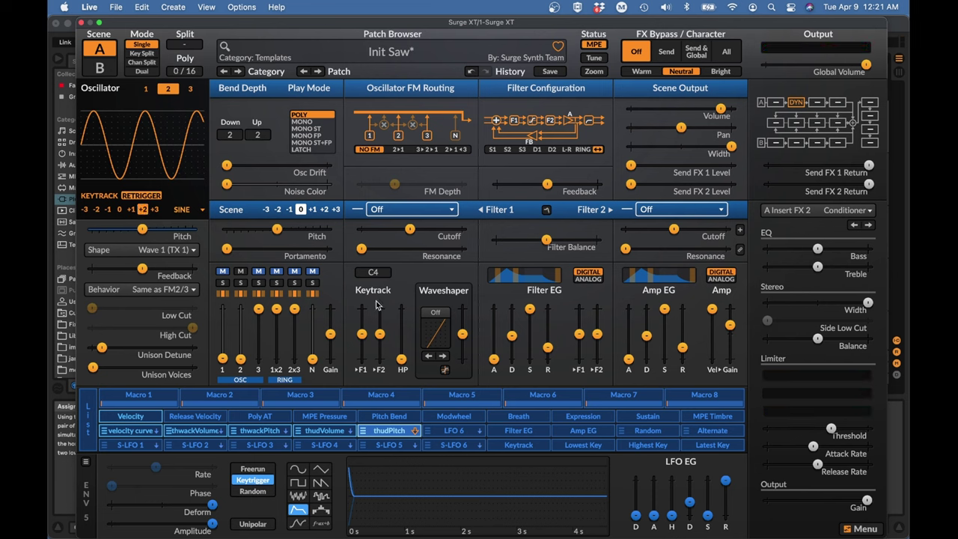
{"action": "left_click", "coordinate": [689, 504]}
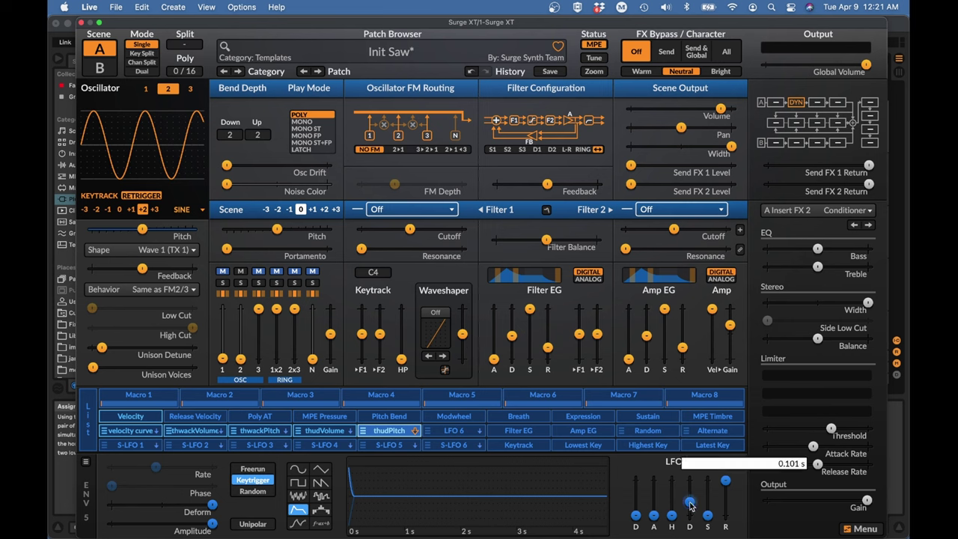
{"action": "left_click_drag", "start_coordinate": [690, 507], "coordinate": [690, 512]}
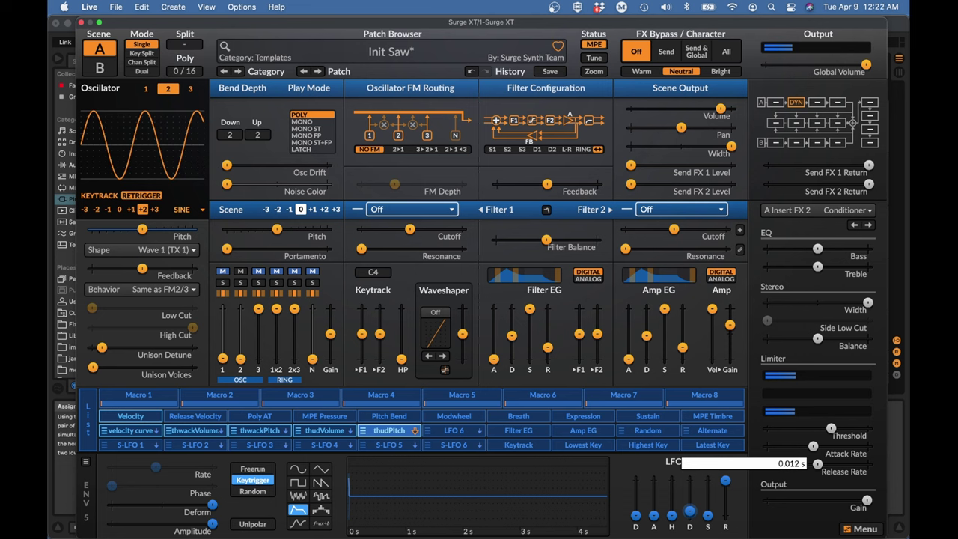
{"action": "left_click_drag", "start_coordinate": [689, 510], "coordinate": [689, 512]}
{"action": "left_click", "coordinate": [323, 432]}
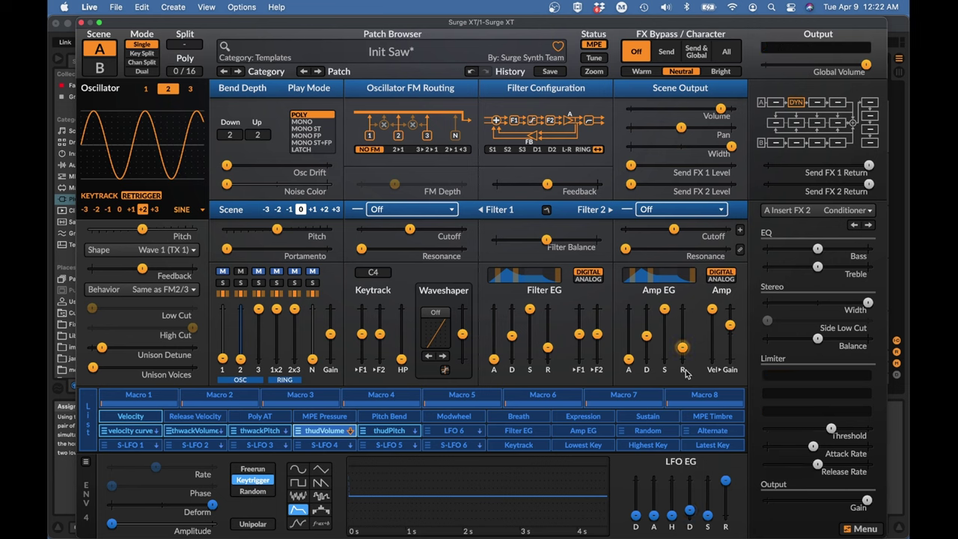
Lengthen the amp envelope release to about 1.6 s and set oscillator 2 to octave -1
{"action": "left_click_drag", "start_coordinate": [682, 348], "coordinate": [681, 318]}
{"action": "left_click", "coordinate": [118, 210]}
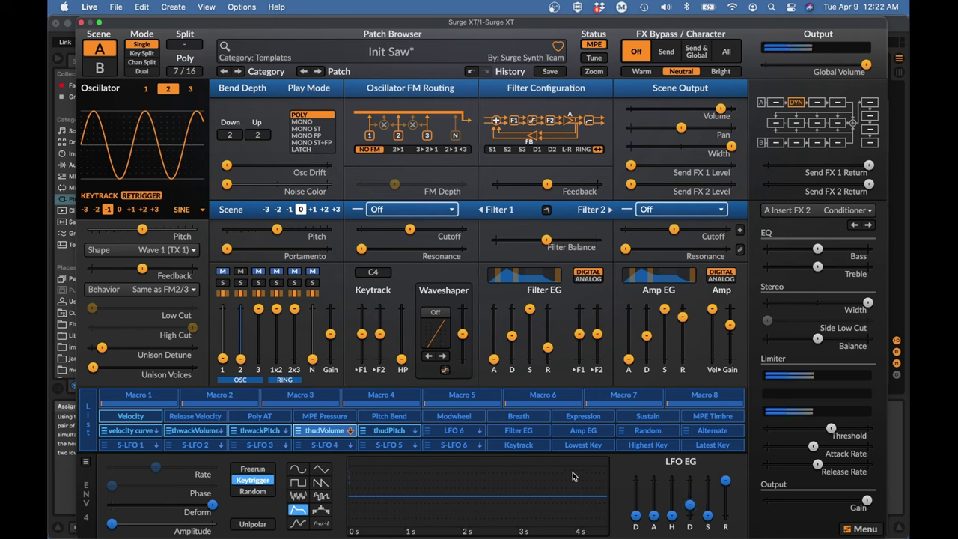
{"action": "left_click", "coordinate": [389, 430]}
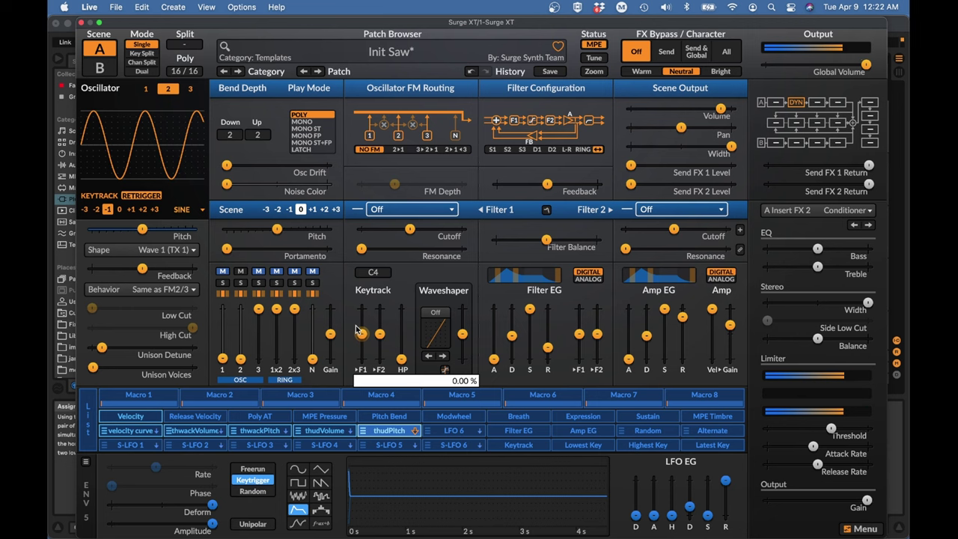
Toggle oscillator 1's mixer mute on and off, then leave it muted
{"action": "left_click", "coordinate": [222, 271]}
{"action": "left_click", "coordinate": [223, 271]}
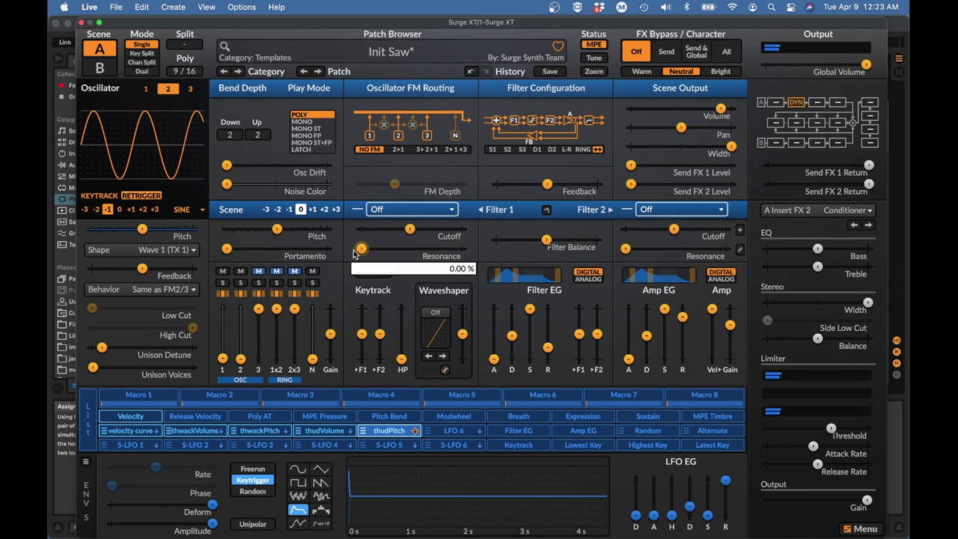
{"action": "mouse_move", "coordinate": [361, 249]}
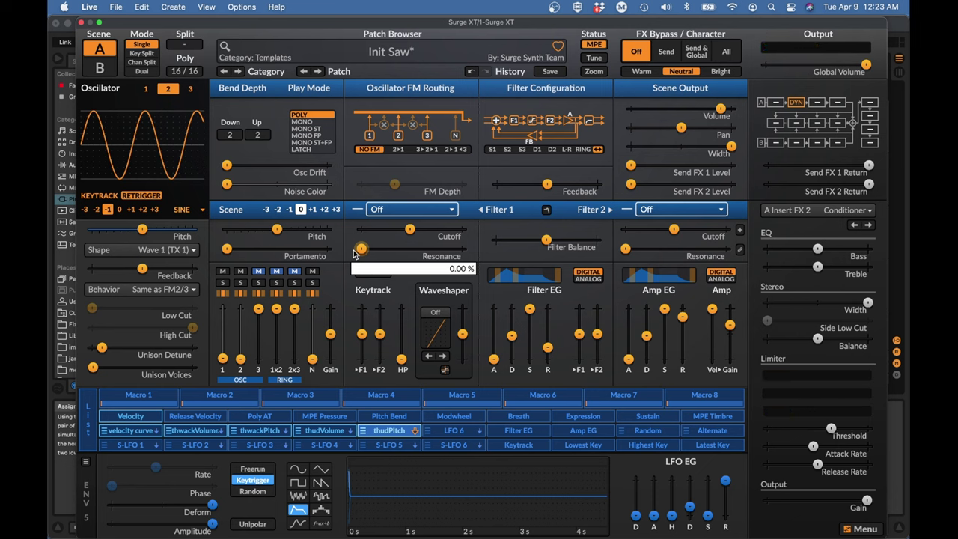
{"action": "left_click", "coordinate": [223, 271]}
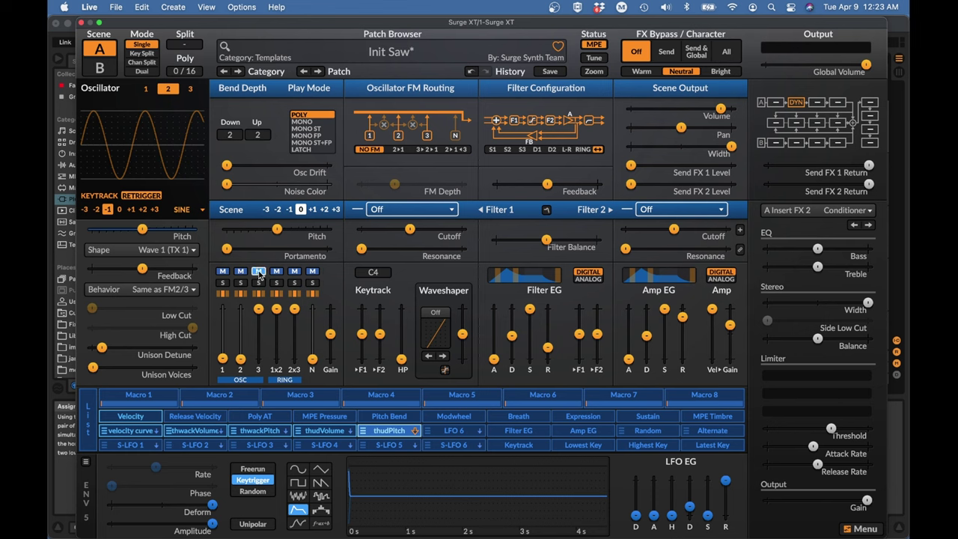
Set oscillator 3's type to Twist and its Engine to Modal Resonator
{"action": "left_click", "coordinate": [190, 88]}
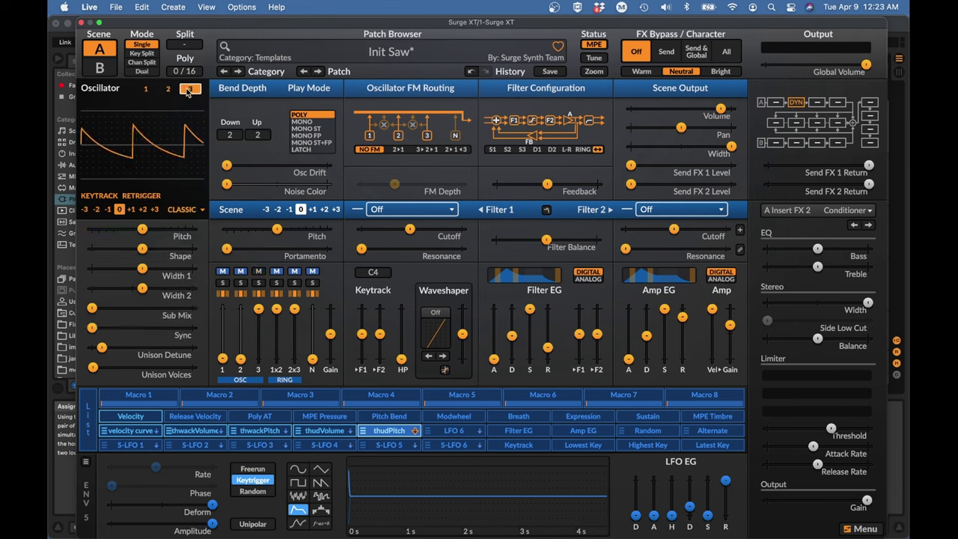
{"action": "left_click", "coordinate": [180, 211]}
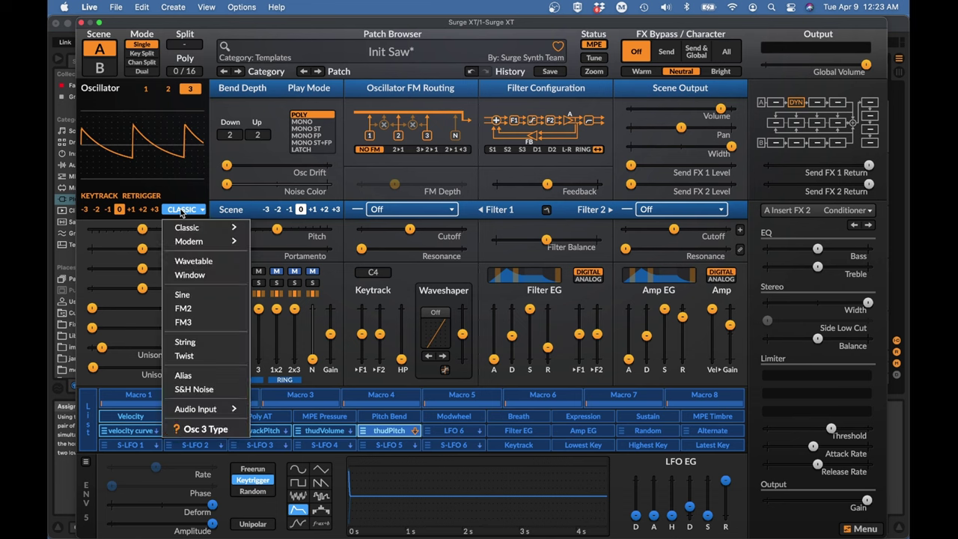
{"action": "left_click", "coordinate": [196, 357]}
{"action": "left_click", "coordinate": [172, 251]}
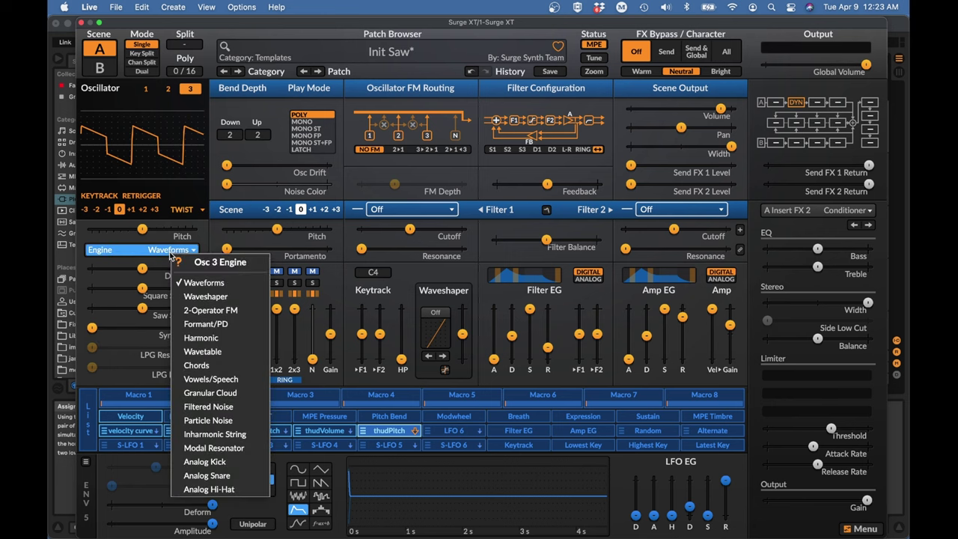
{"action": "left_click", "coordinate": [214, 448]}
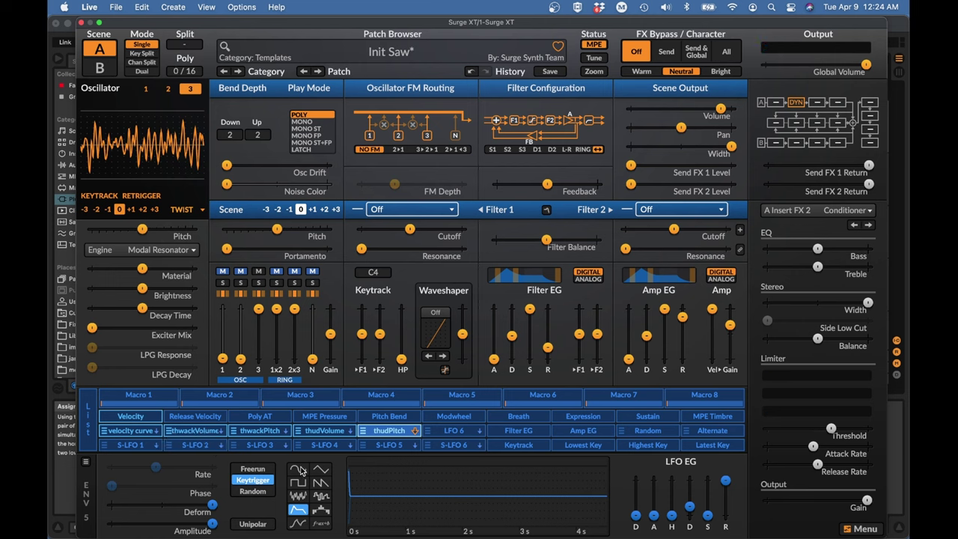
Shorten oscillator 3's Decay Time to about 39% and enable LPG Response at about 90%
{"action": "left_click", "coordinate": [681, 318]}
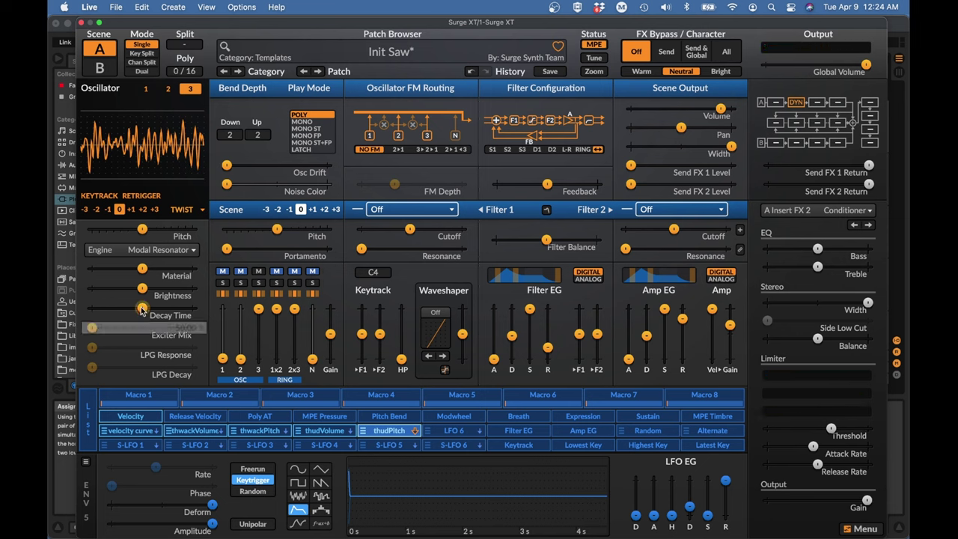
{"action": "mouse_move", "coordinate": [143, 308]}
{"action": "left_mouse_down"}
{"action": "mouse_move", "coordinate": [92, 311]}
{"action": "mouse_move", "coordinate": [126, 307]}
{"action": "left_mouse_up"}
{"action": "right_click", "coordinate": [92, 349]}
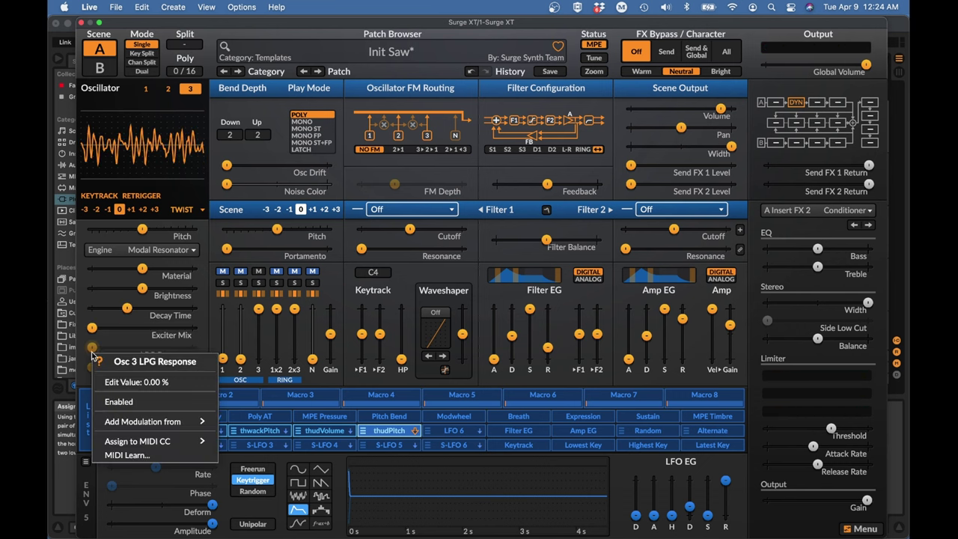
{"action": "left_click", "coordinate": [122, 403]}
{"action": "left_click_drag", "start_coordinate": [92, 348], "coordinate": [192, 348]}
Raise oscillator 3's LPG Decay all the way to 100%
{"action": "left_click", "coordinate": [93, 367]}
{"action": "left_click_drag", "start_coordinate": [93, 366], "coordinate": [189, 367]}
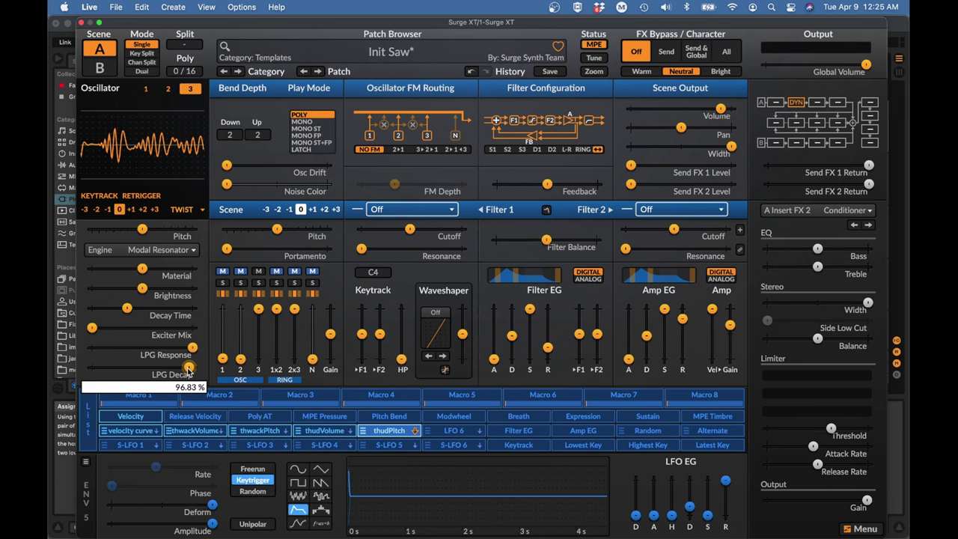
{"action": "left_click_drag", "start_coordinate": [189, 369], "coordinate": [193, 369]}
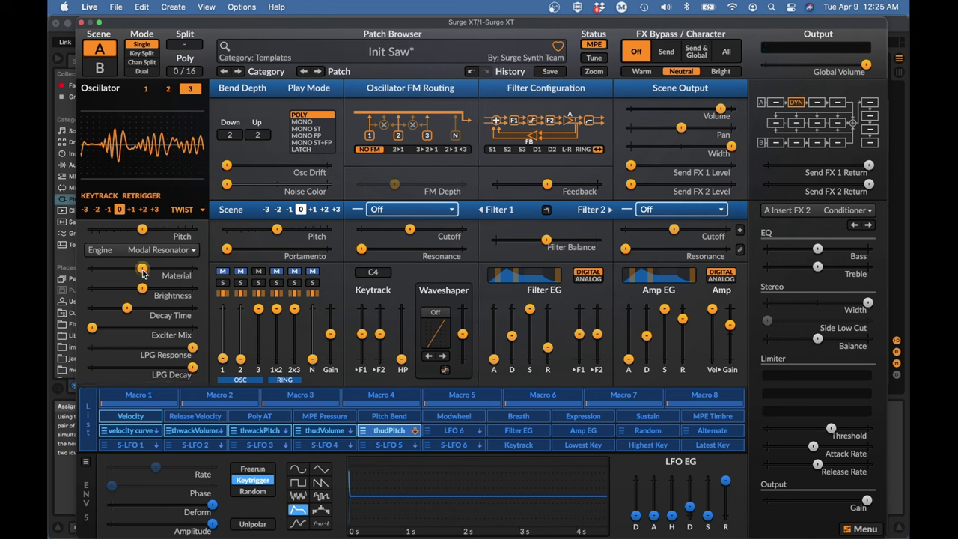
Lower oscillator 3's Material to about 8%, keeping the Modal Resonator engine
{"action": "mouse_move", "coordinate": [142, 268]}
{"action": "left_click_drag", "start_coordinate": [142, 267], "coordinate": [60, 268]}
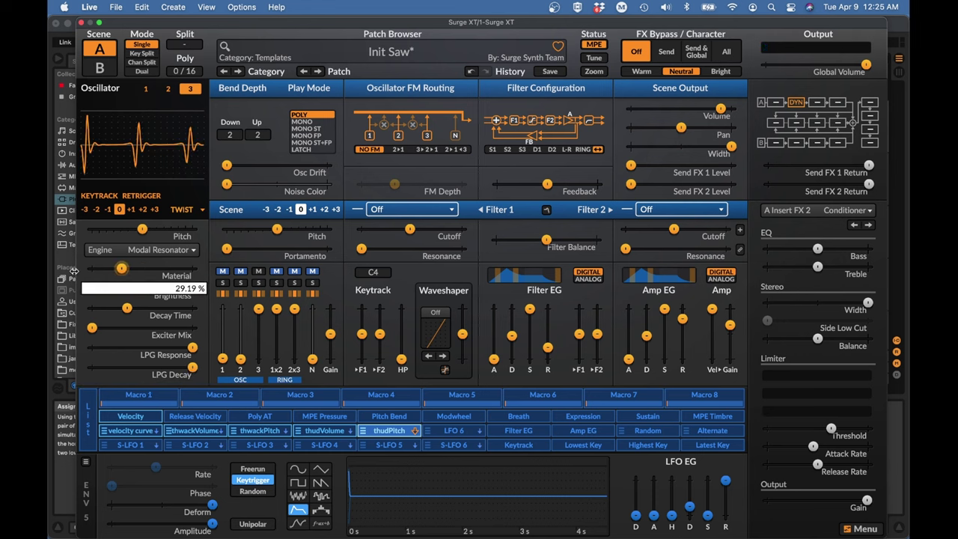
{"action": "mouse_move", "coordinate": [118, 268]}
{"action": "left_mouse_down"}
{"action": "mouse_move", "coordinate": [106, 268]}
{"action": "mouse_move", "coordinate": [136, 268]}
{"action": "mouse_move", "coordinate": [116, 268]}
{"action": "left_mouse_up"}
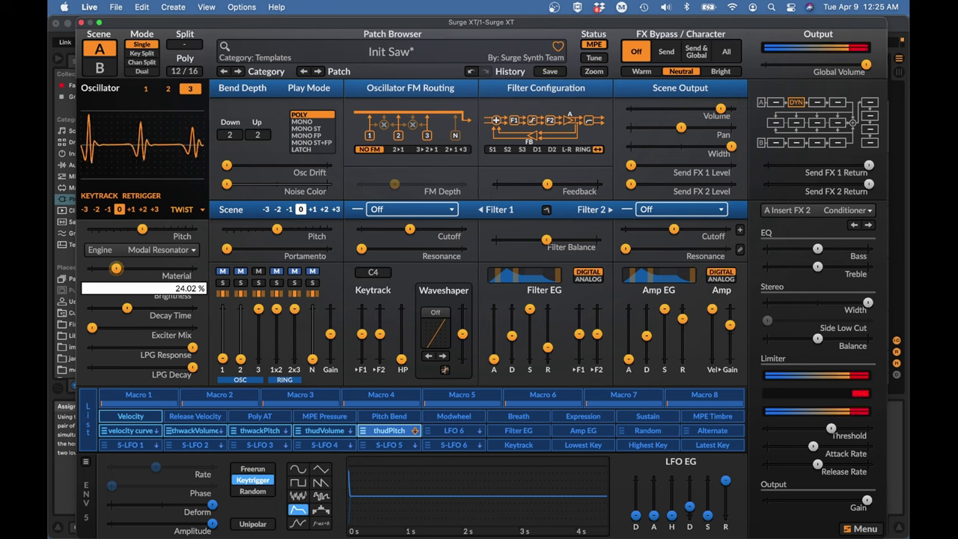
{"action": "left_click_drag", "start_coordinate": [116, 268], "coordinate": [114, 268]}
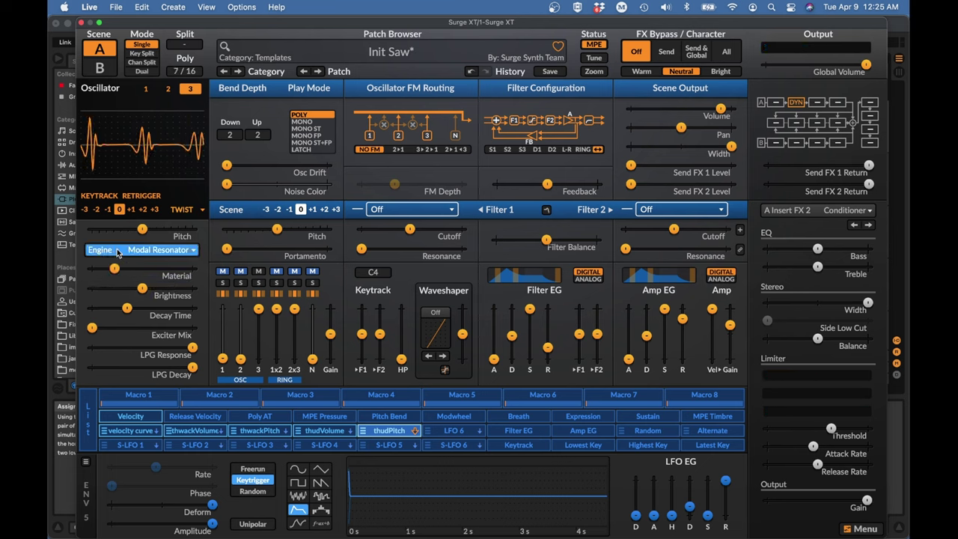
{"action": "left_click", "coordinate": [122, 253]}
{"action": "left_click", "coordinate": [113, 271]}
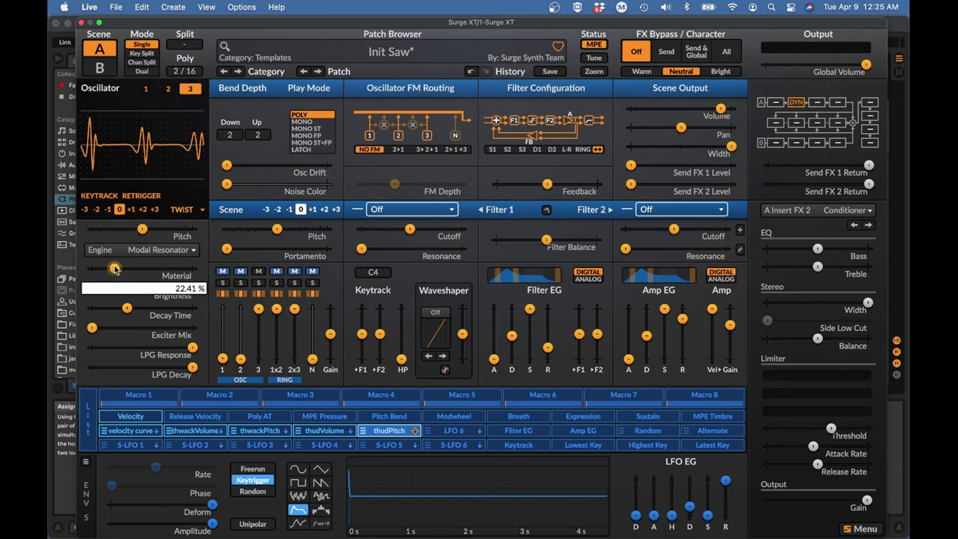
{"action": "mouse_move", "coordinate": [115, 269]}
{"action": "left_mouse_down"}
{"action": "mouse_move", "coordinate": [45, 266]}
{"action": "mouse_move", "coordinate": [92, 268]}
{"action": "left_mouse_up"}
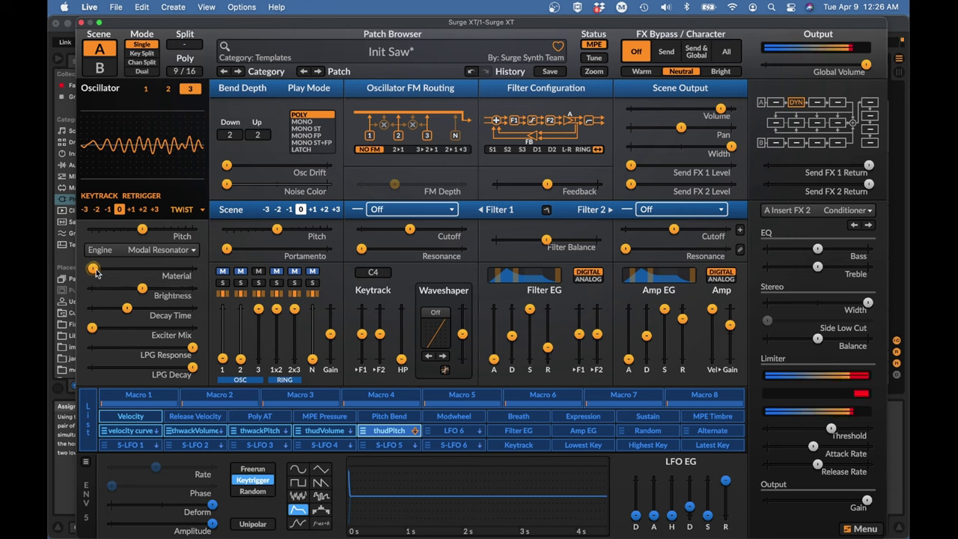
Lower oscillator 3's Brightness to roughly 25%
{"action": "left_click", "coordinate": [142, 289]}
{"action": "left_click_drag", "start_coordinate": [142, 292], "coordinate": [63, 279]}
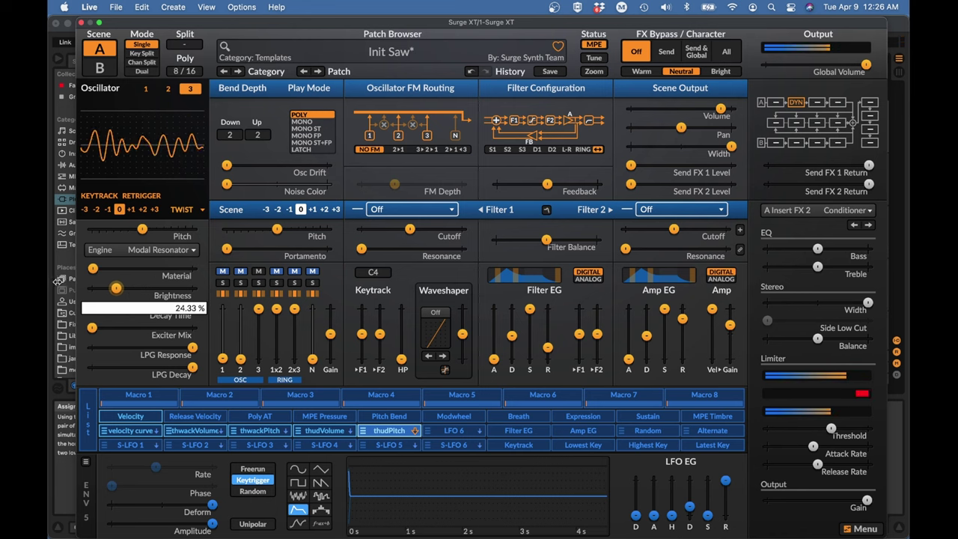
{"action": "mouse_move", "coordinate": [64, 279]}
{"action": "left_mouse_down"}
{"action": "mouse_move", "coordinate": [127, 296]}
{"action": "mouse_move", "coordinate": [121, 308]}
{"action": "mouse_move", "coordinate": [132, 308]}
{"action": "left_mouse_up"}
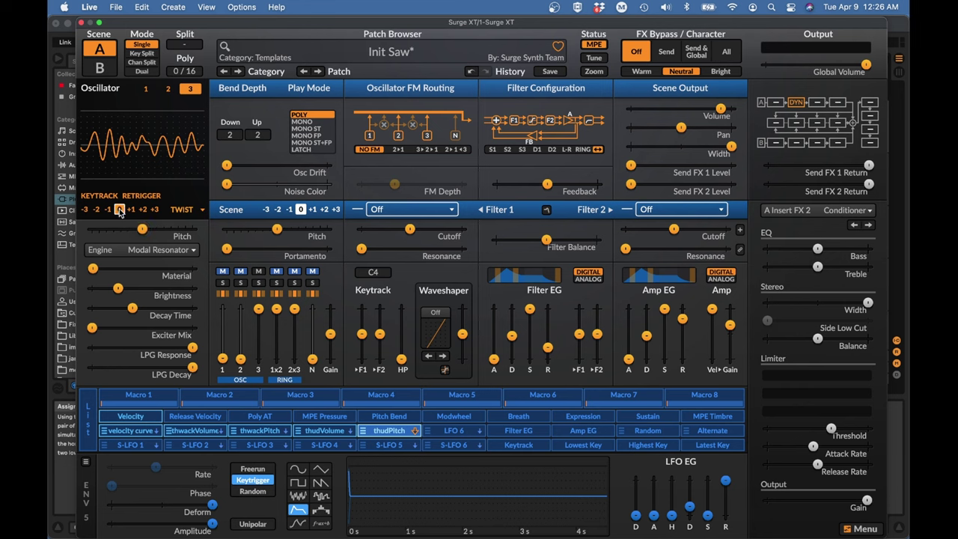
Set oscillator 3's octave to -2
{"action": "left_click", "coordinate": [96, 210]}
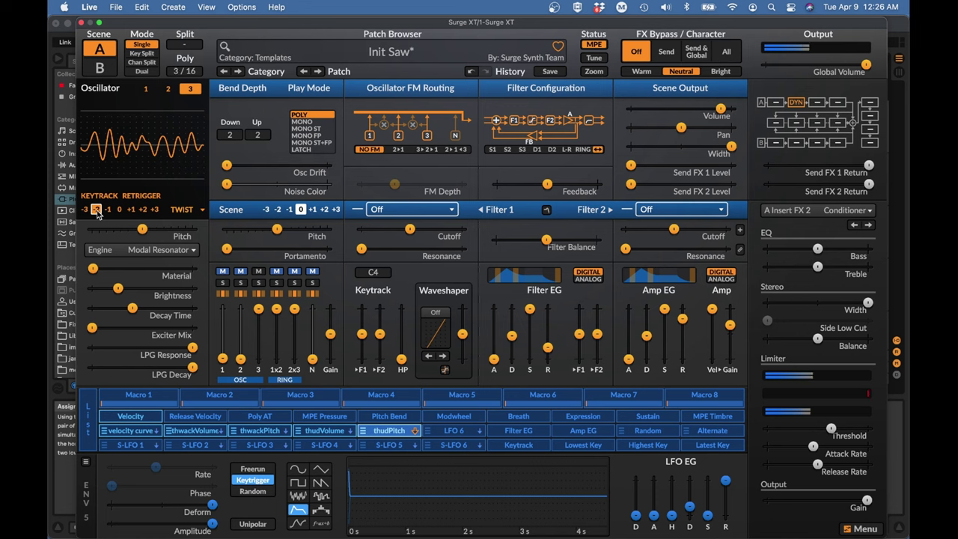
{"action": "left_click", "coordinate": [97, 211]}
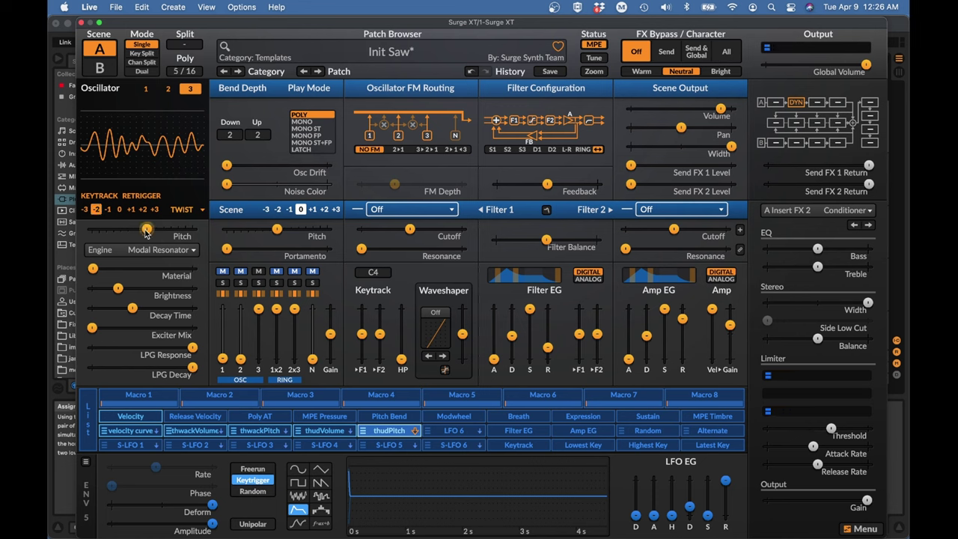
{"action": "mouse_move", "coordinate": [226, 185]}
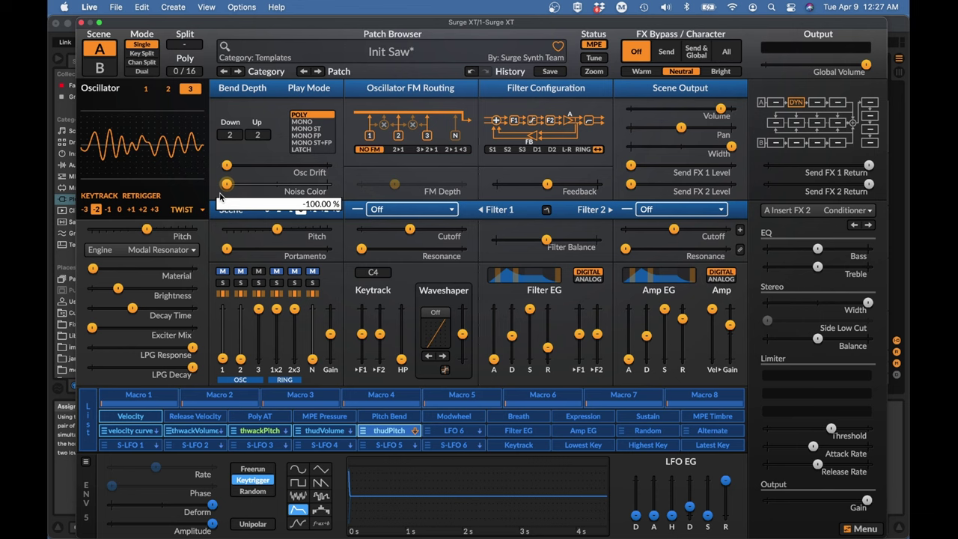
Choose LP 12 dB as the Filter 1 type
{"action": "left_click", "coordinate": [390, 213]}
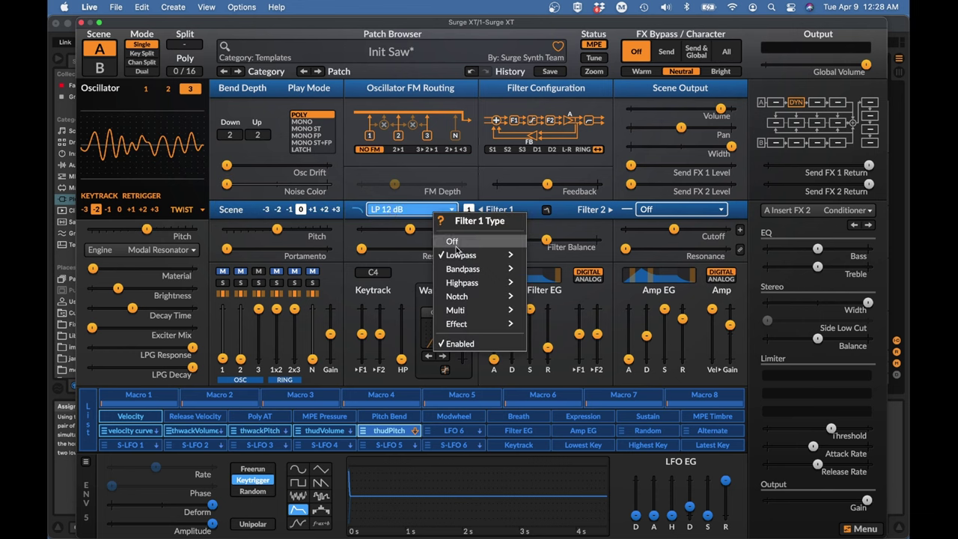
{"action": "mouse_move", "coordinate": [462, 255]}
{"action": "left_click", "coordinate": [547, 257]}
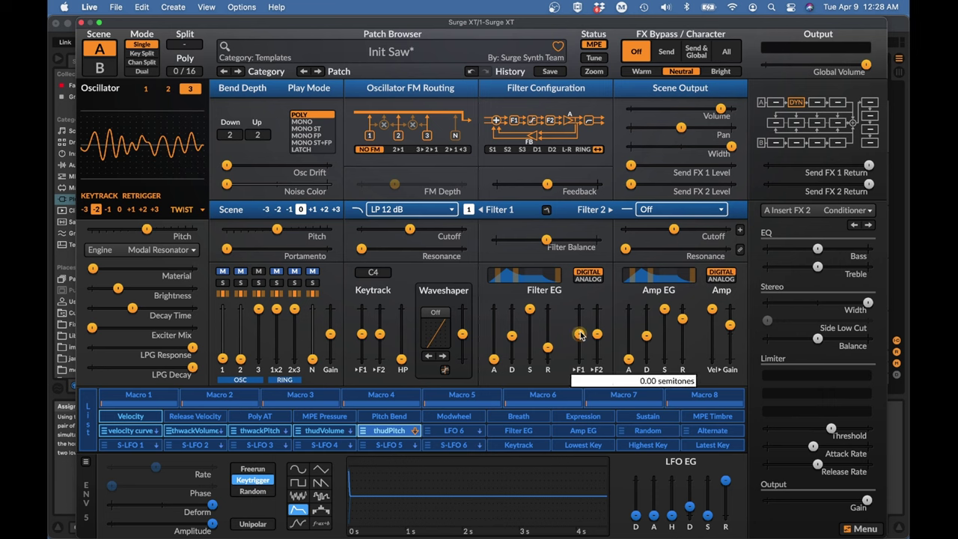
Switch the filter envelope to ANALOG with about 32 semitones of modulation on Filter 1
{"action": "left_click", "coordinate": [583, 280]}
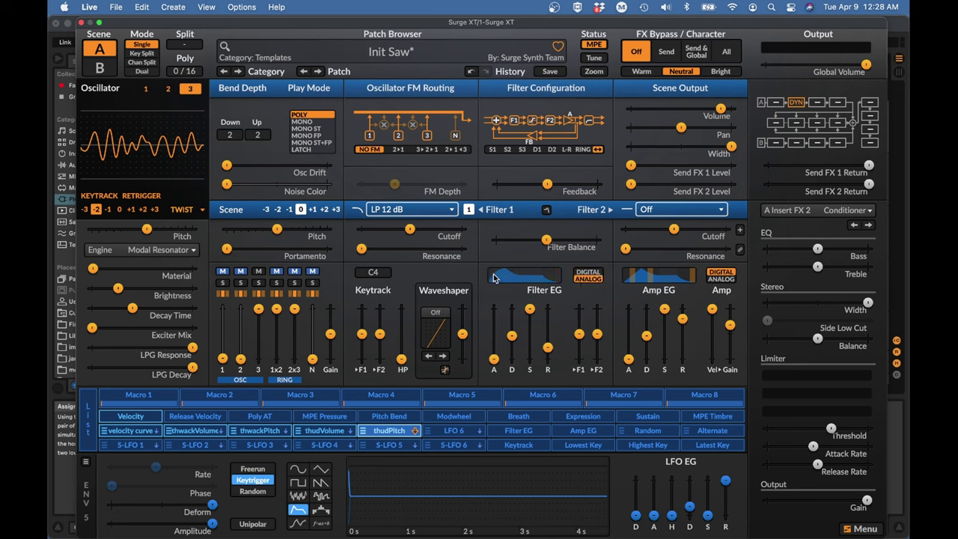
{"action": "left_click_drag", "start_coordinate": [579, 334], "coordinate": [578, 327]}
{"action": "left_click_drag", "start_coordinate": [580, 332], "coordinate": [578, 309]}
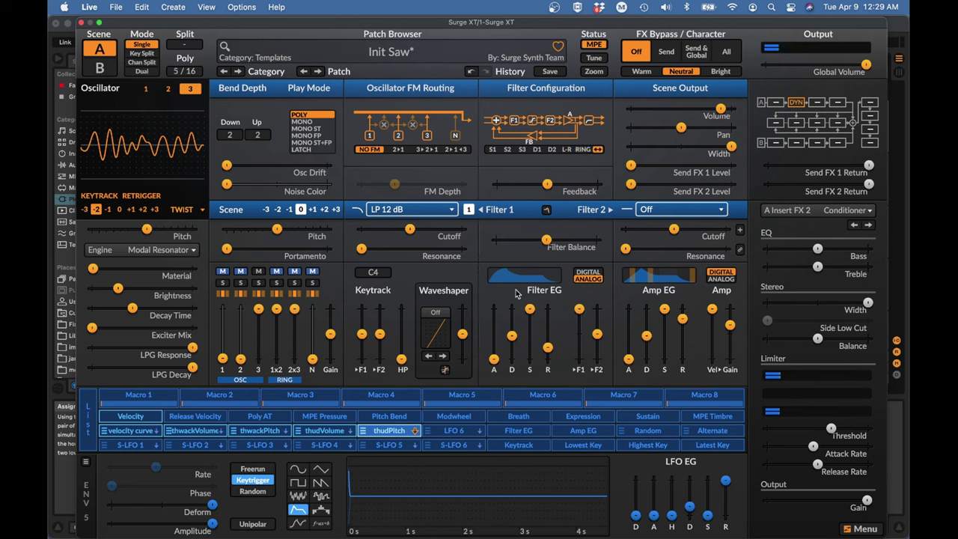
Set the filter envelope attack to about 0.007 s
{"action": "left_click", "coordinate": [494, 359]}
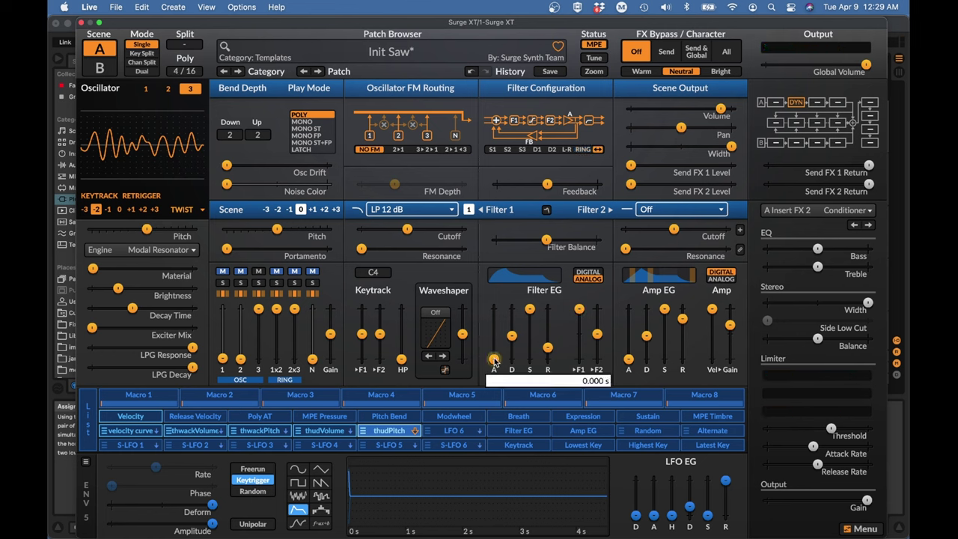
{"action": "left_click_drag", "start_coordinate": [494, 361], "coordinate": [494, 358]}
{"action": "left_click_drag", "start_coordinate": [494, 357], "coordinate": [492, 348]}
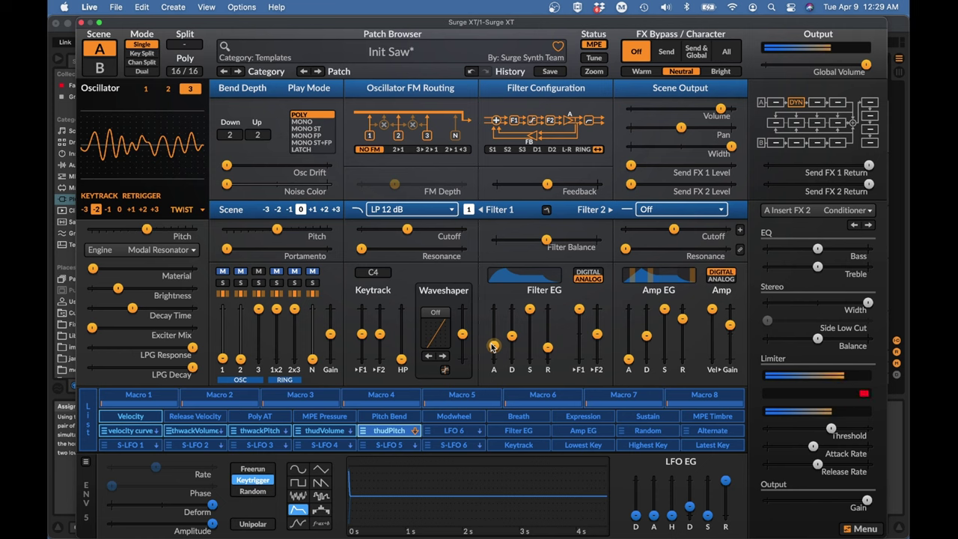
Set the patch's Play Mode to MONO
{"action": "left_click", "coordinate": [307, 123]}
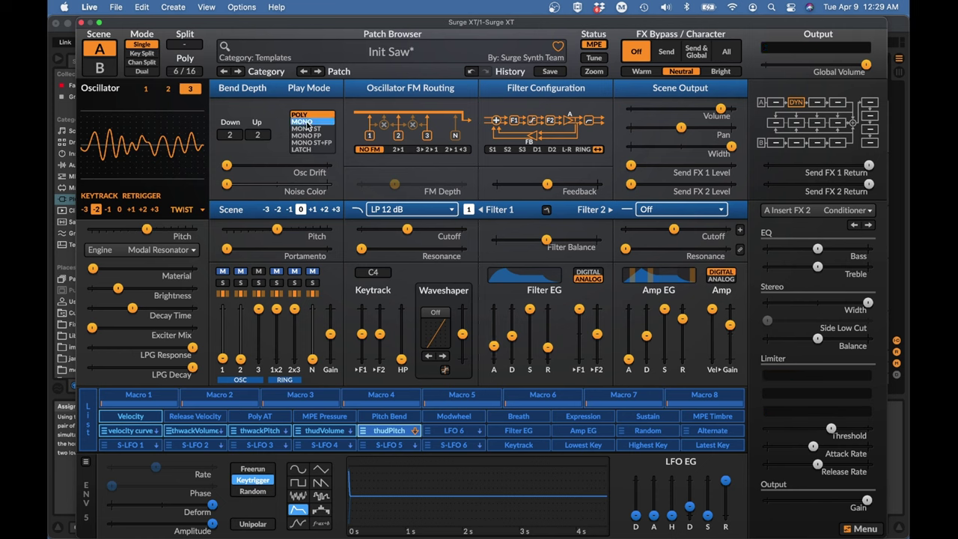
{"action": "left_click", "coordinate": [306, 123]}
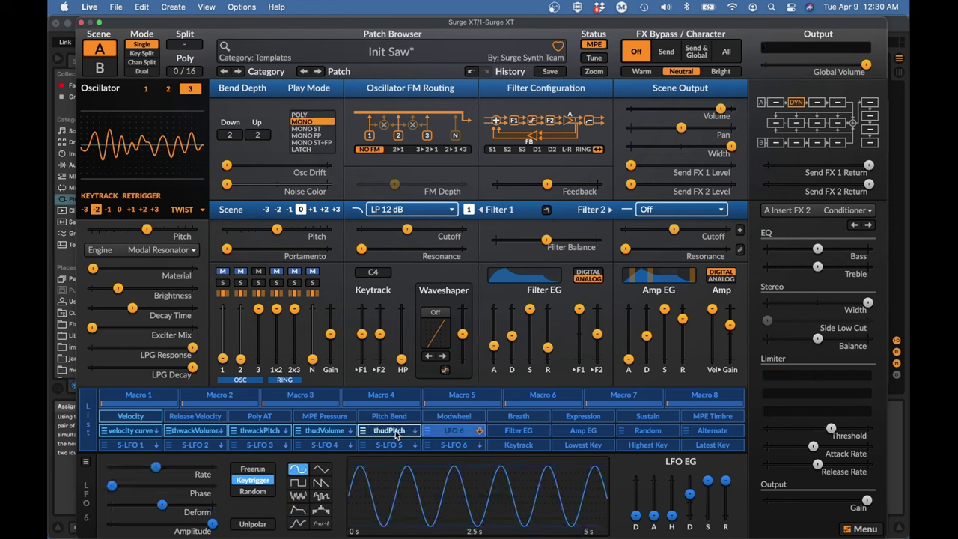
Rename S-LFO 6 to 'tonePitch' and switch it to the envelope shape
{"action": "left_click", "coordinate": [452, 443]}
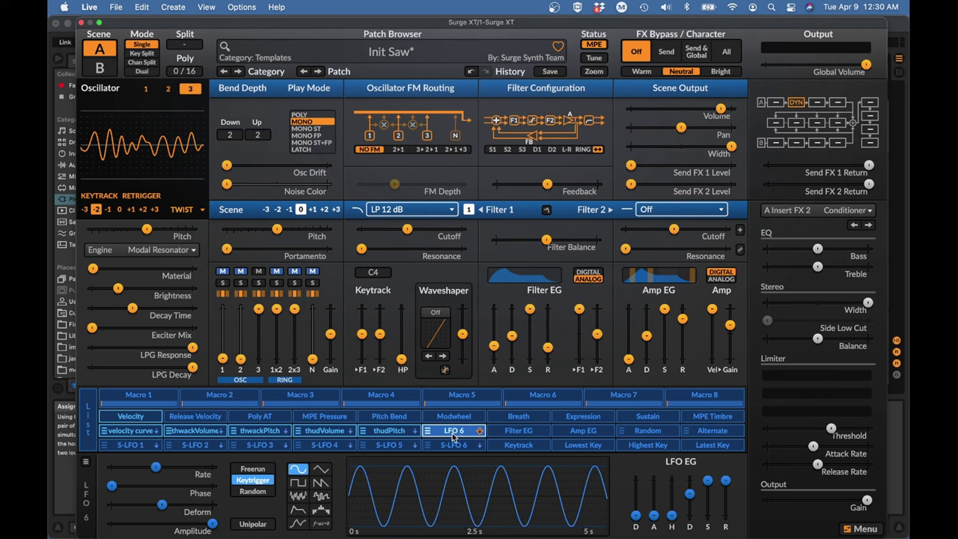
{"action": "right_click", "coordinate": [452, 436]}
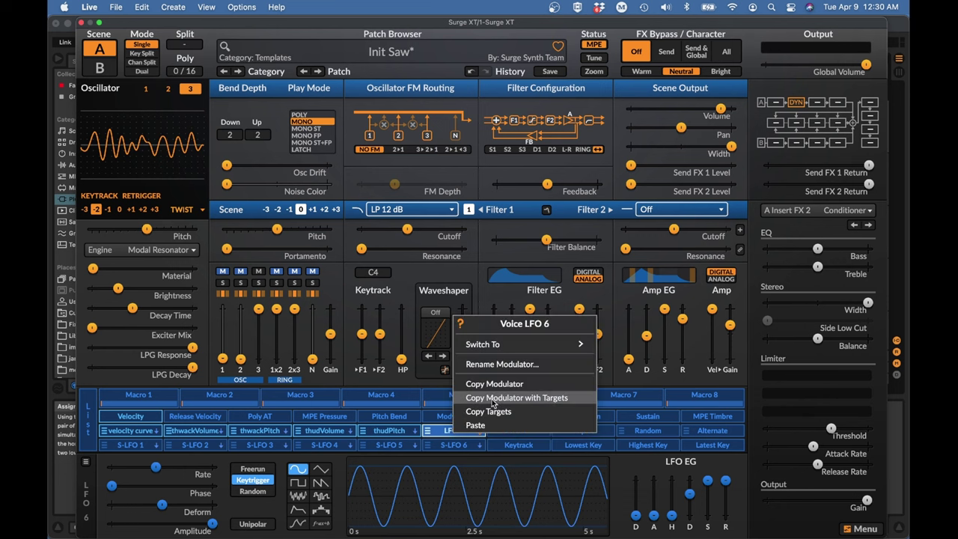
{"action": "left_click", "coordinate": [488, 364]}
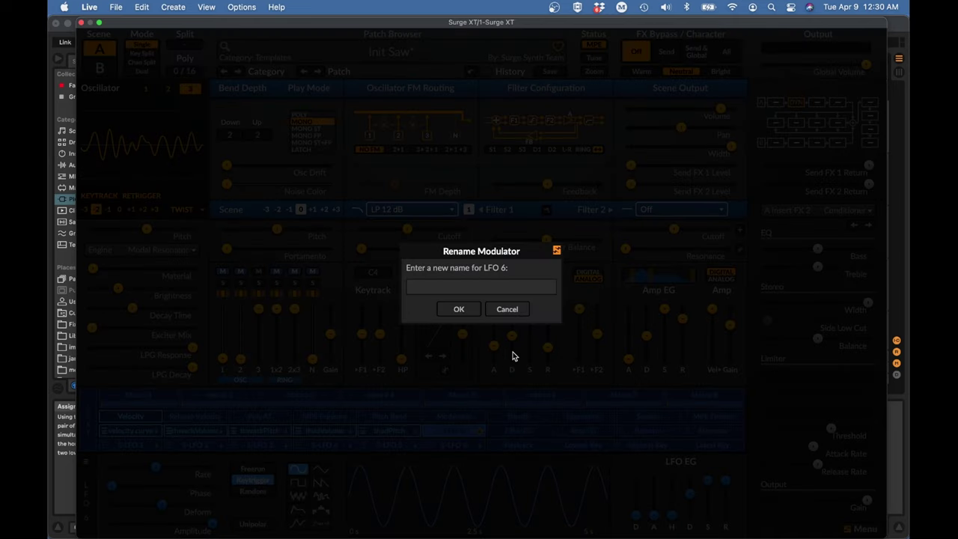
{"action": "type", "text": "tonePitch"}
{"action": "left_click", "coordinate": [461, 308]}
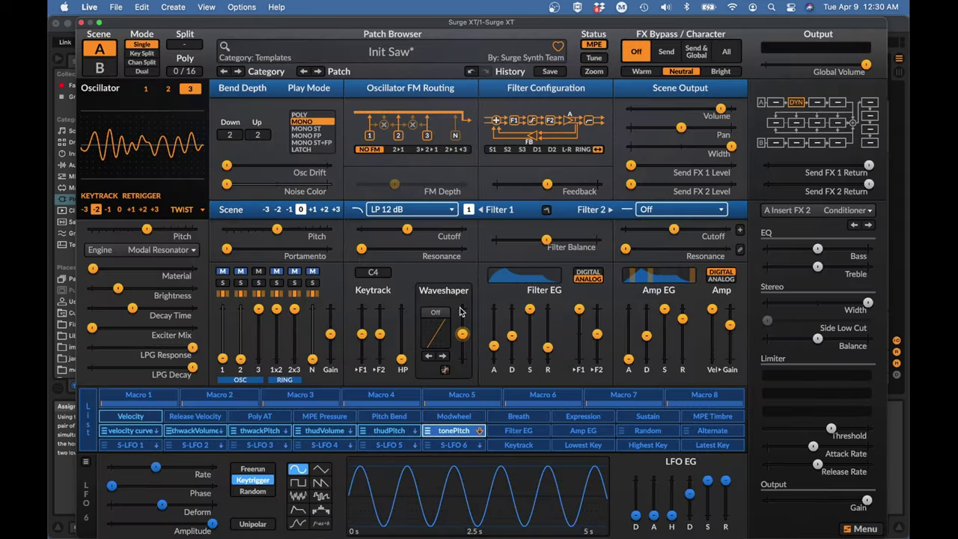
{"action": "left_click", "coordinate": [299, 510]}
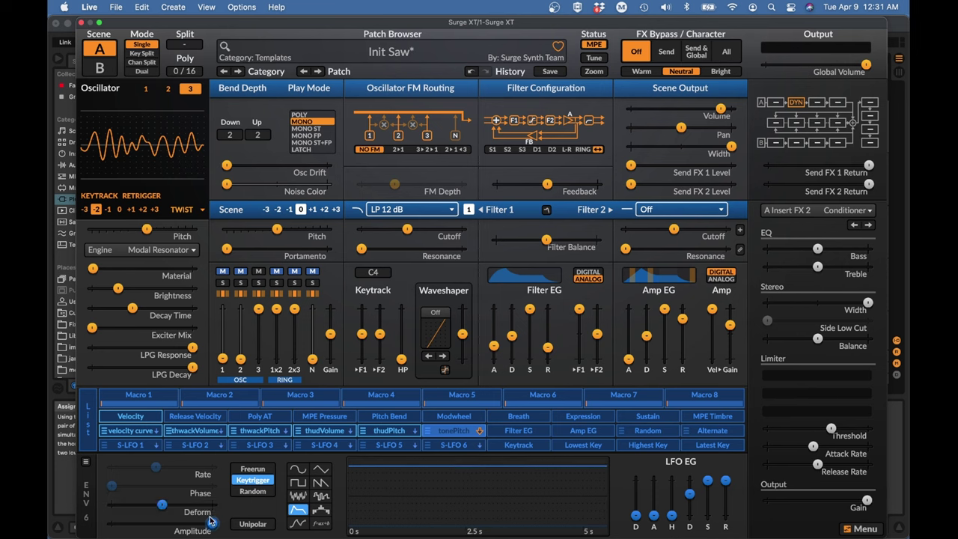
Set tonePitch's envelope to about 71% sustain, 3.65 s attack and about -85% deform
{"action": "mouse_move", "coordinate": [707, 480]}
{"action": "left_mouse_down"}
{"action": "mouse_move", "coordinate": [708, 490]}
{"action": "mouse_move", "coordinate": [707, 480]}
{"action": "left_mouse_up"}
{"action": "mouse_move", "coordinate": [654, 515]}
{"action": "left_click_drag", "start_coordinate": [654, 517], "coordinate": [653, 486]}
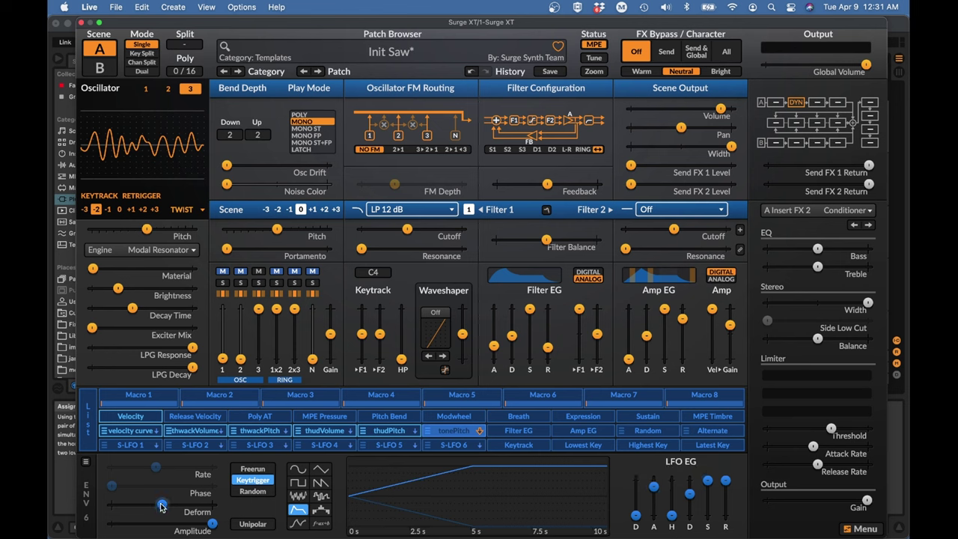
{"action": "left_click_drag", "start_coordinate": [161, 508], "coordinate": [111, 504]}
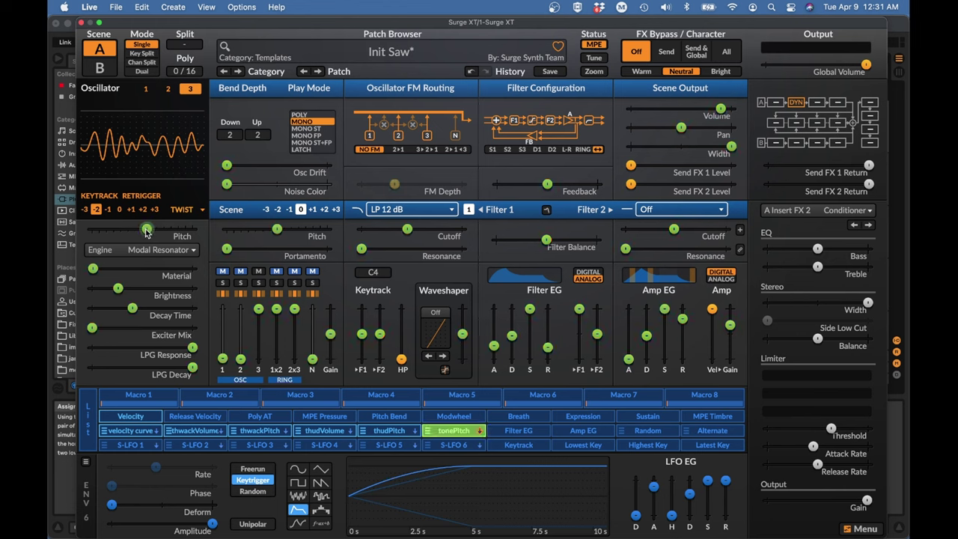
Route tonePitch to Osc 3 pitch, unmute noise, lower Osc 3's level, and map velocity to its volume
{"action": "left_click_drag", "start_coordinate": [147, 230], "coordinate": [113, 228]}
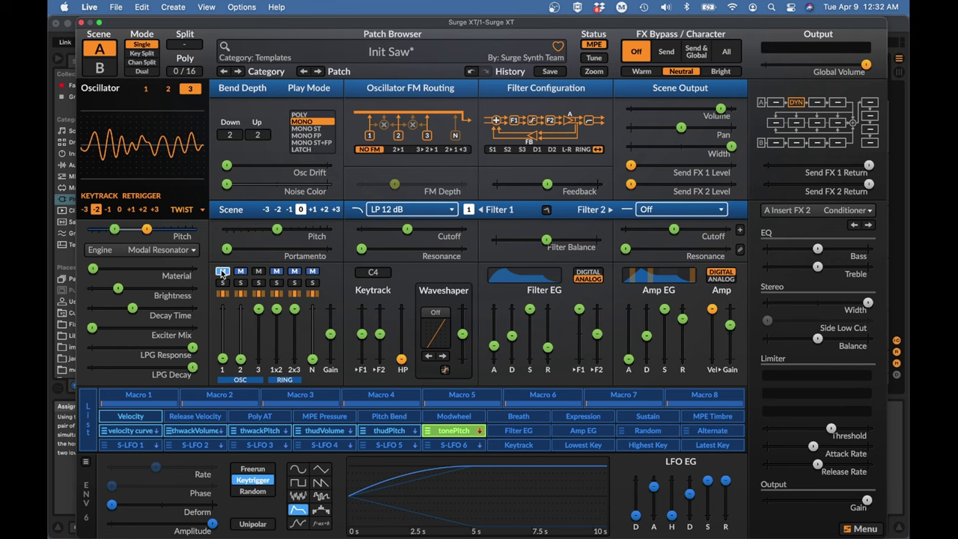
{"action": "left_click", "coordinate": [312, 271]}
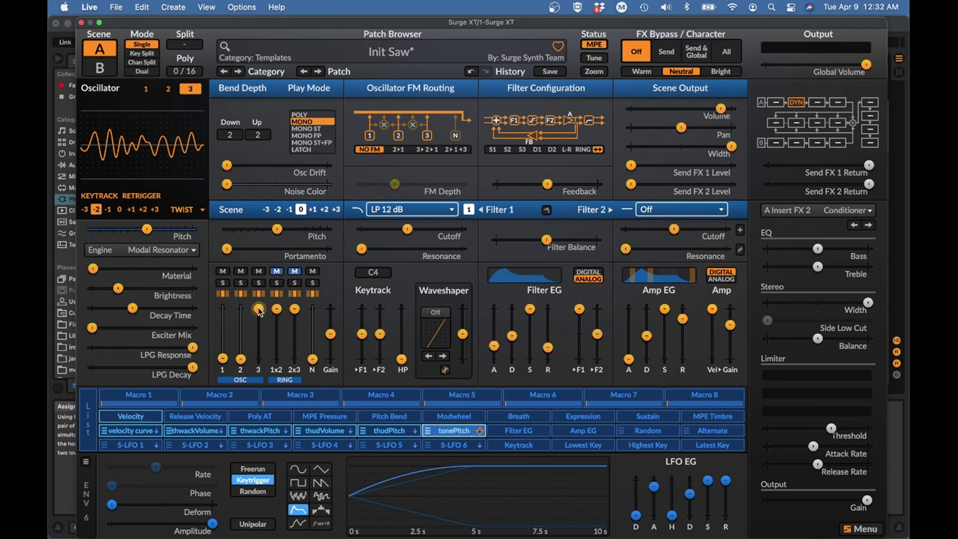
{"action": "mouse_move", "coordinate": [258, 310]}
{"action": "left_mouse_down"}
{"action": "mouse_move", "coordinate": [258, 358]}
{"action": "mouse_move", "coordinate": [258, 301]}
{"action": "left_mouse_up"}
{"action": "left_click", "coordinate": [131, 431]}
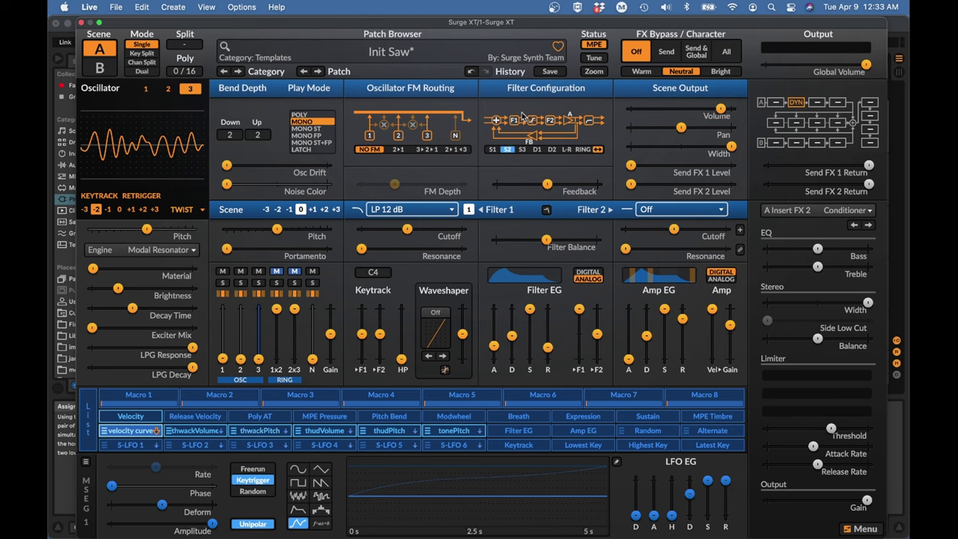
Set the filter routing to the Serial 2 (S2) configuration
{"action": "left_click", "coordinate": [508, 151]}
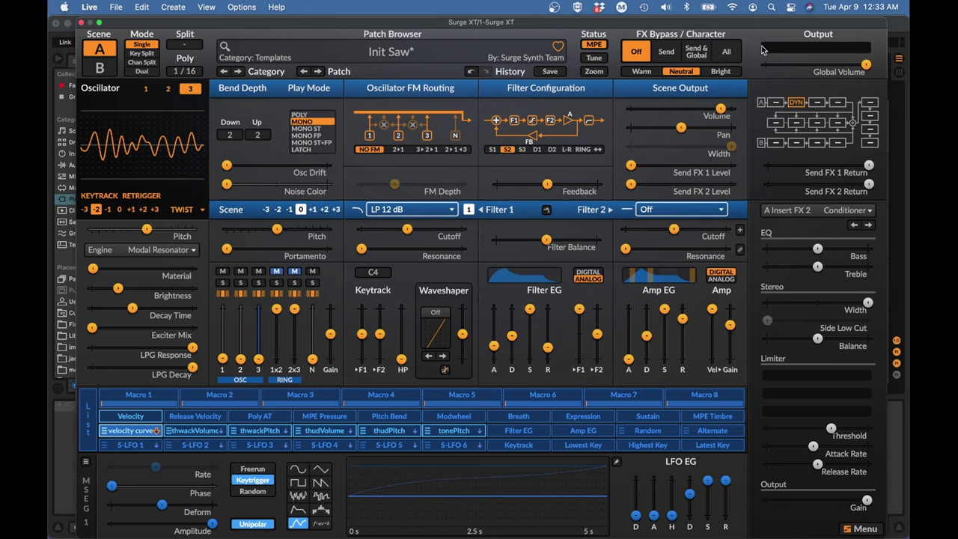
Load the Reverb 1 Room preset into scene A's Insert FX 1 slot
{"action": "left_click", "coordinate": [775, 102]}
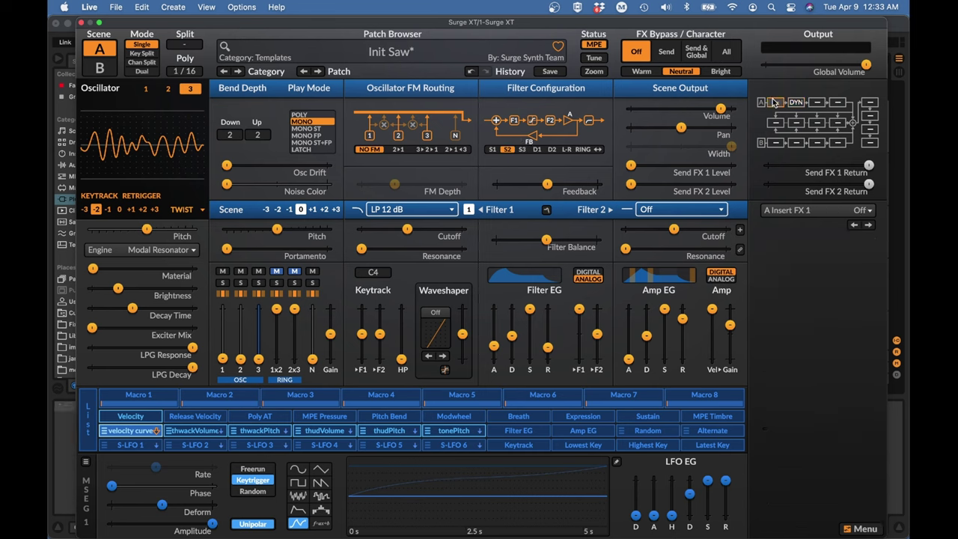
{"action": "left_click", "coordinate": [797, 210]}
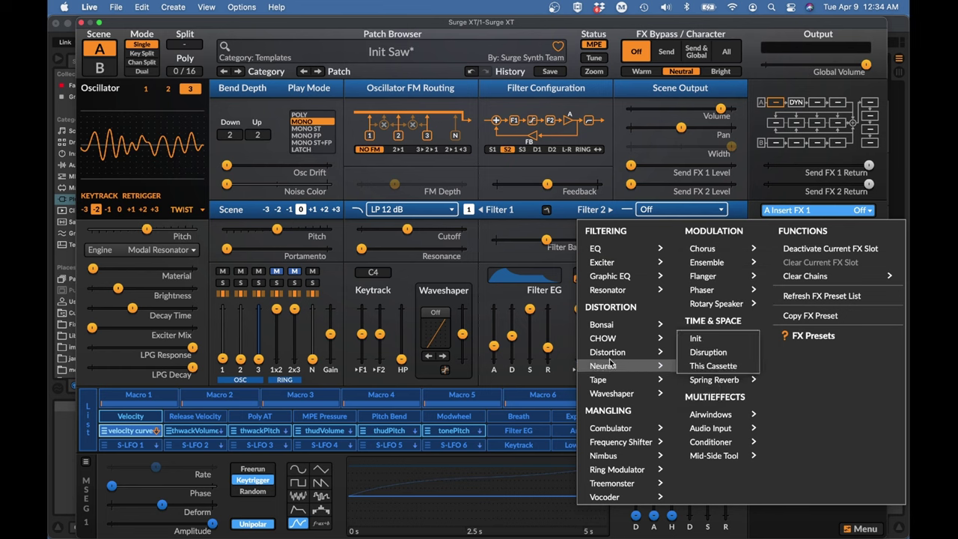
{"action": "mouse_move", "coordinate": [601, 324]}
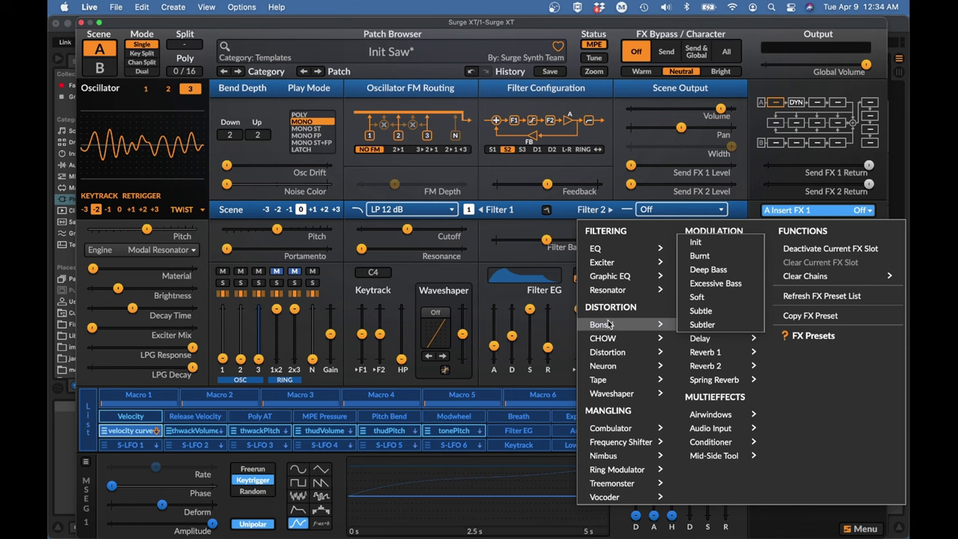
{"action": "mouse_move", "coordinate": [705, 351]}
{"action": "left_click", "coordinate": [616, 315]}
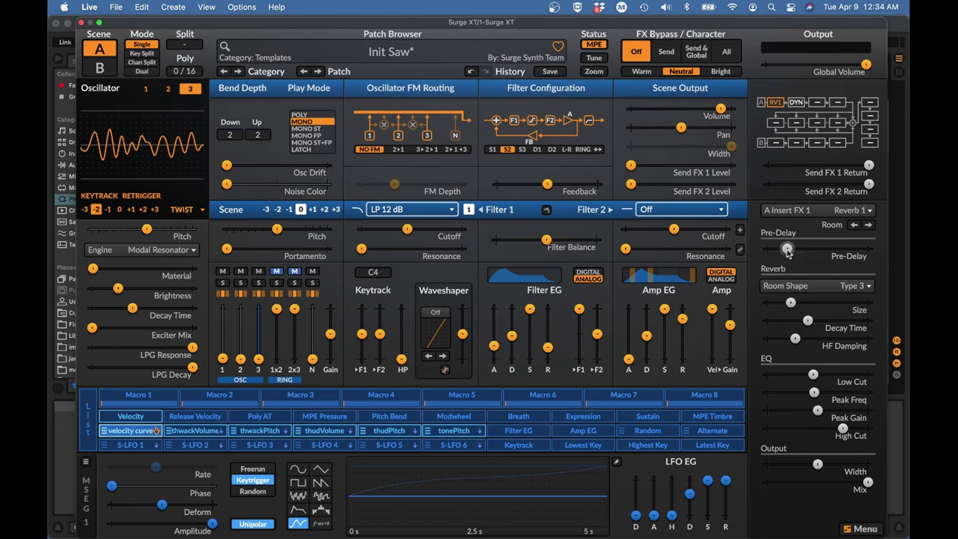
Set the Room reverb to 0 pre-delay, shorter decay, ~86% HF damping and ~14% mix
{"action": "left_click_drag", "start_coordinate": [787, 248], "coordinate": [768, 248]}
{"action": "left_click_drag", "start_coordinate": [868, 482], "coordinate": [799, 482]}
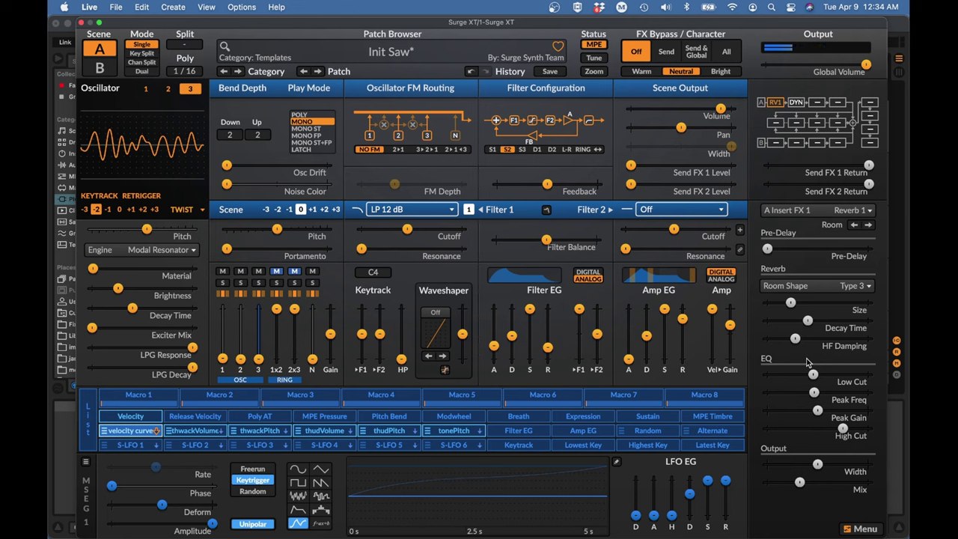
{"action": "left_click_drag", "start_coordinate": [799, 483], "coordinate": [787, 481]}
{"action": "left_click", "coordinate": [808, 321]}
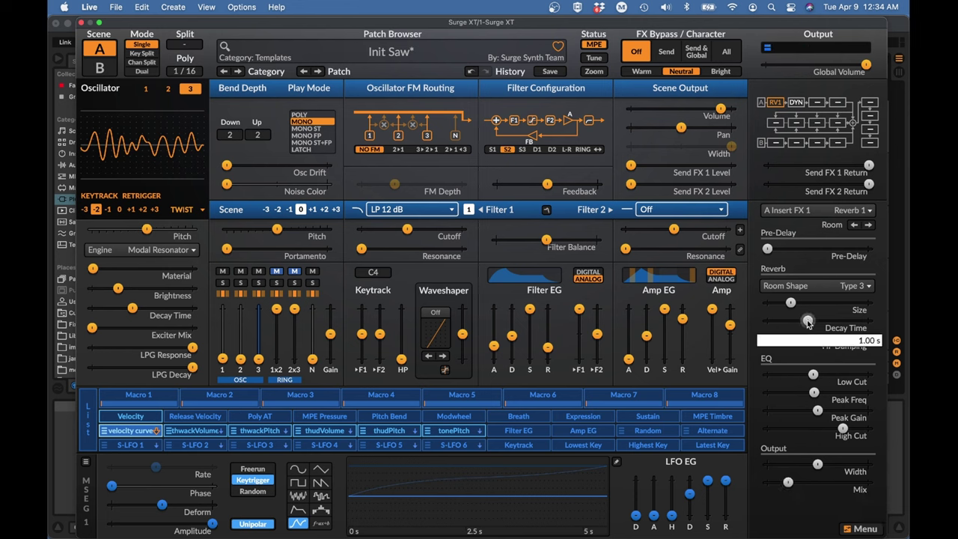
{"action": "mouse_move", "coordinate": [808, 321]}
{"action": "left_mouse_down"}
{"action": "mouse_move", "coordinate": [783, 338]}
{"action": "mouse_move", "coordinate": [865, 339]}
{"action": "mouse_move", "coordinate": [850, 338]}
{"action": "left_mouse_up"}
{"action": "left_click", "coordinate": [794, 338]}
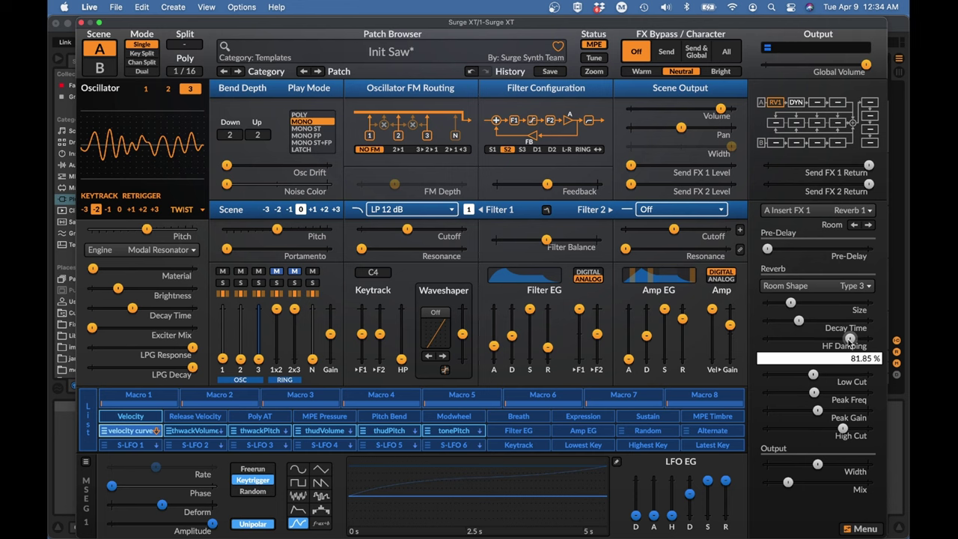
{"action": "left_click_drag", "start_coordinate": [851, 338], "coordinate": [854, 338]}
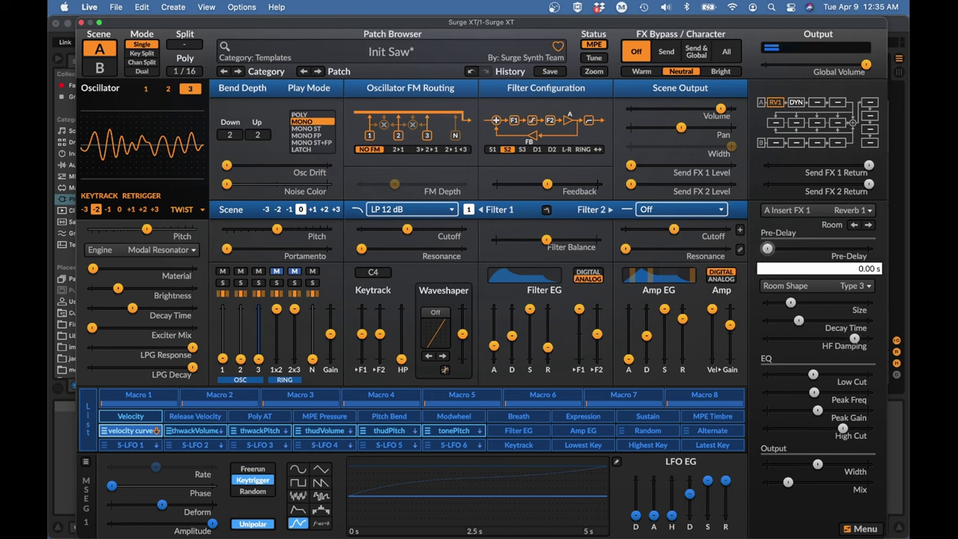
{"action": "left_click_drag", "start_coordinate": [788, 482], "coordinate": [784, 465]}
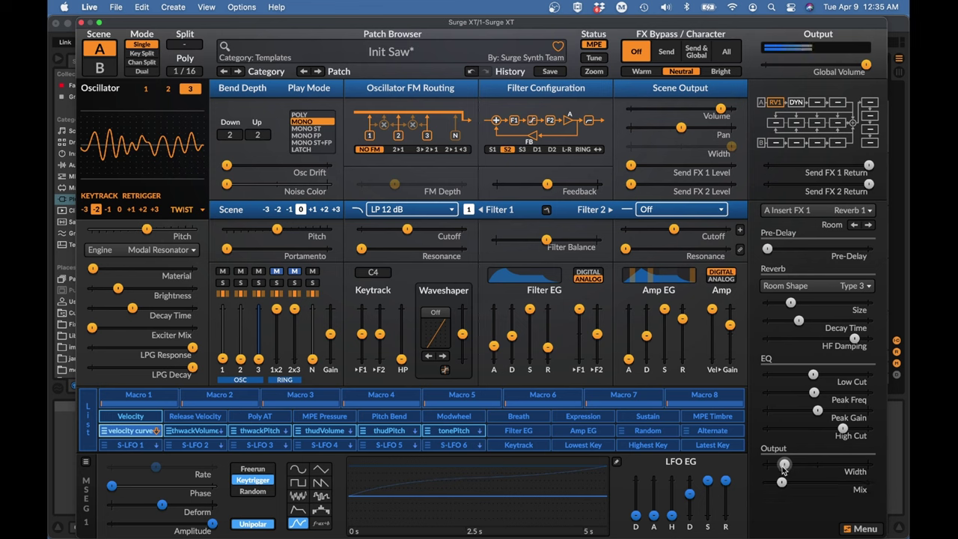
{"action": "left_click_drag", "start_coordinate": [798, 321], "coordinate": [785, 322]}
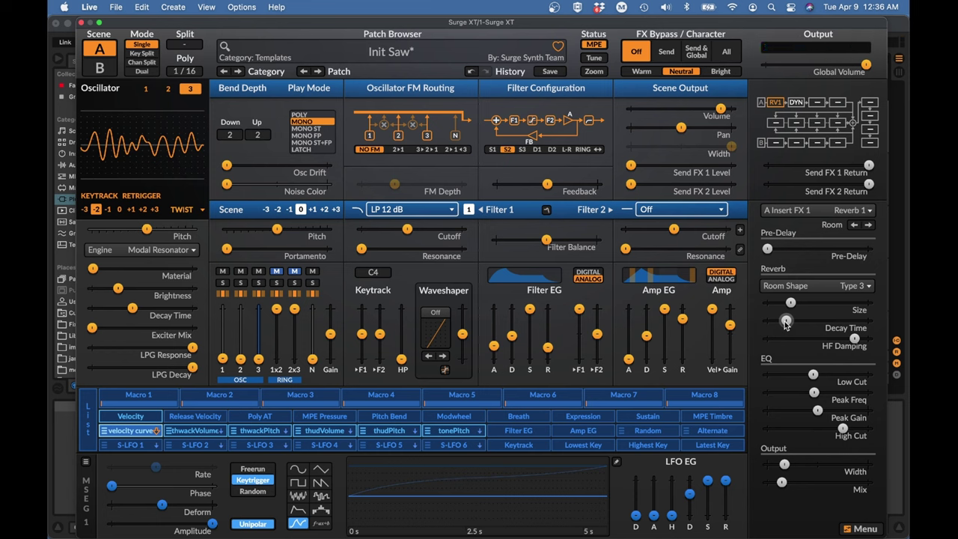
Brighten Oscillator 1's noise colour slightly and raise its Clock Frequency from 50% to about 83%
{"action": "left_click", "coordinate": [146, 89]}
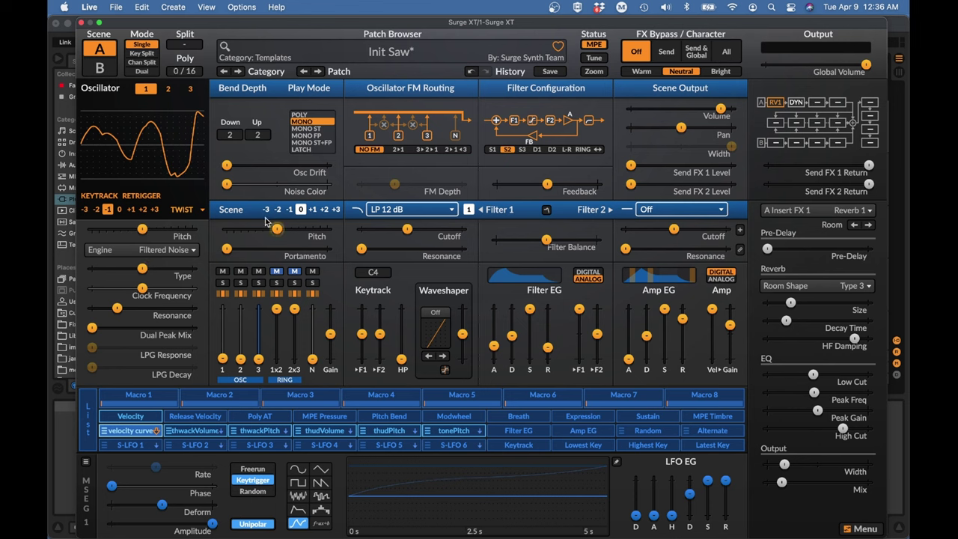
{"action": "left_click_drag", "start_coordinate": [227, 184], "coordinate": [224, 183]}
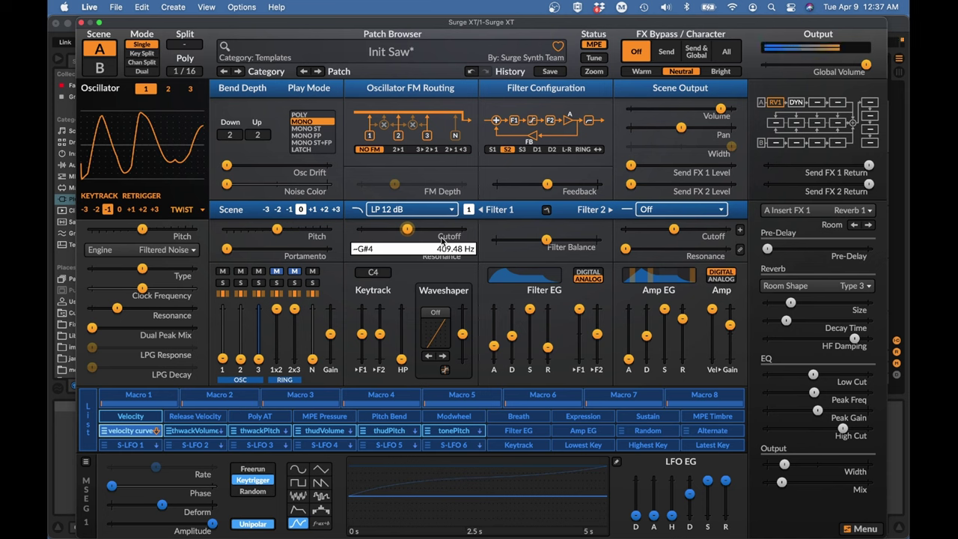
{"action": "mouse_move", "coordinate": [142, 288]}
{"action": "left_click_drag", "start_coordinate": [142, 289], "coordinate": [171, 288]}
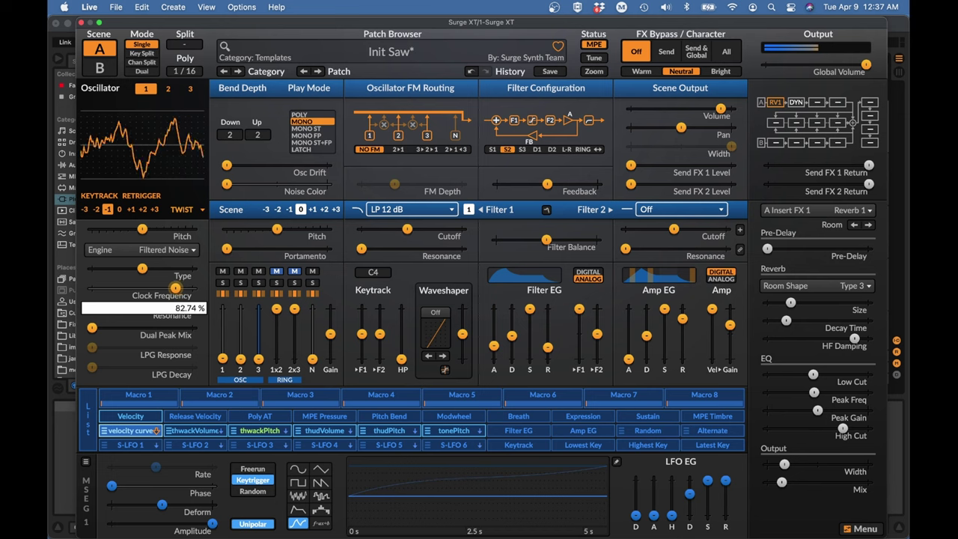
Add thwackVolume modulation depth to the Osc 1 and Noise mixer volume sliders
{"action": "left_click", "coordinate": [195, 431]}
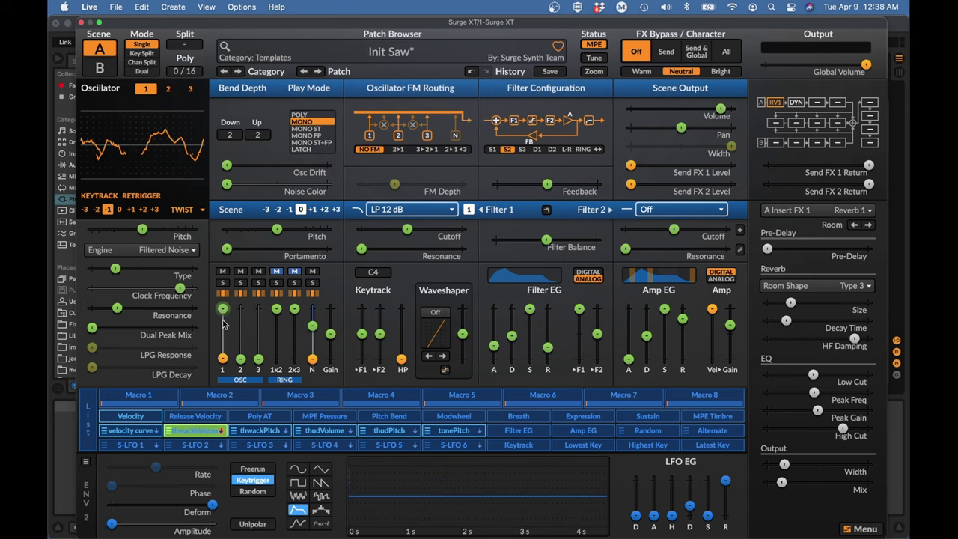
{"action": "mouse_move", "coordinate": [221, 313]}
{"action": "left_mouse_down"}
{"action": "mouse_move", "coordinate": [222, 360]}
{"action": "mouse_move", "coordinate": [222, 322]}
{"action": "left_mouse_up"}
{"action": "left_click_drag", "start_coordinate": [312, 326], "coordinate": [312, 336]}
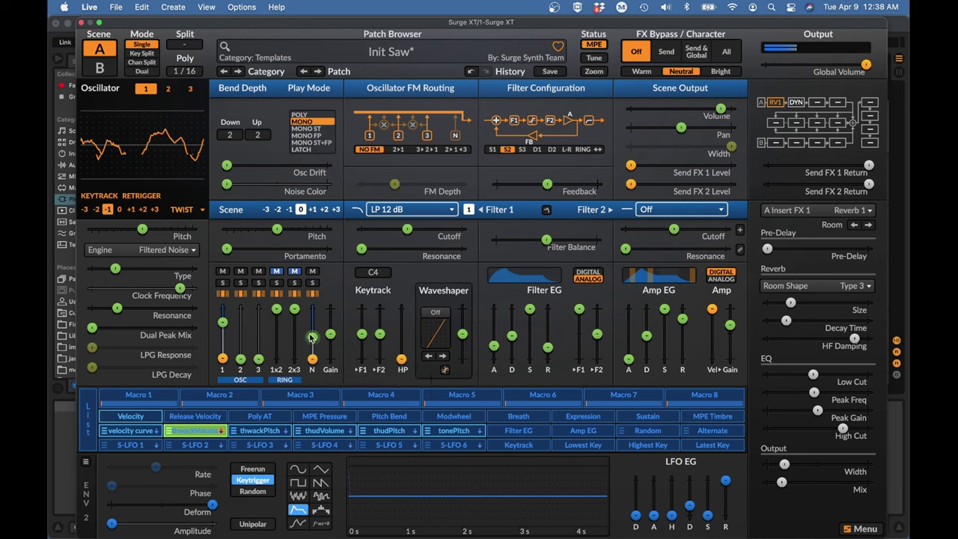
{"action": "left_click", "coordinate": [212, 428]}
{"action": "mouse_move", "coordinate": [330, 334]}
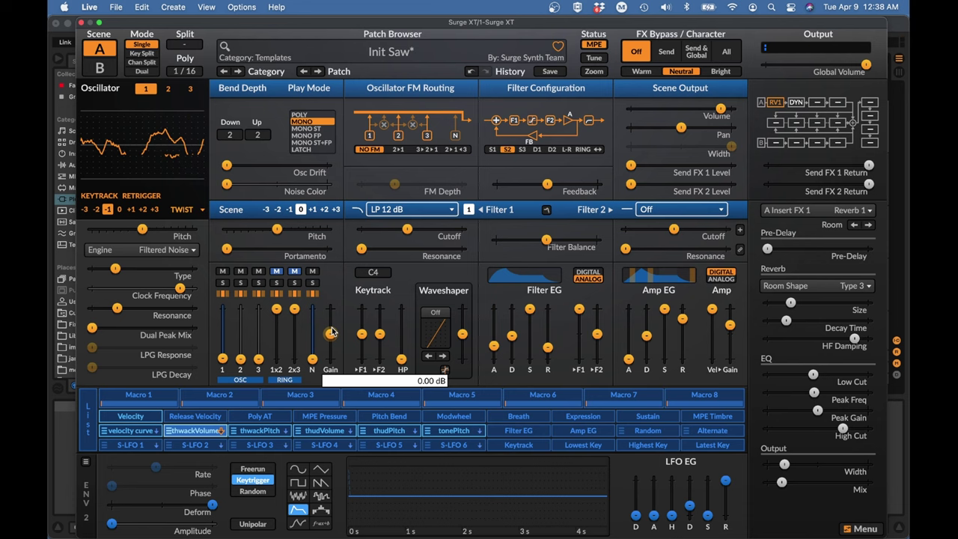
Store the current patch under the new name 'templateFrame' in thoughtFormDrums
{"action": "left_click", "coordinate": [395, 53]}
{"action": "mouse_move", "coordinate": [490, 149]}
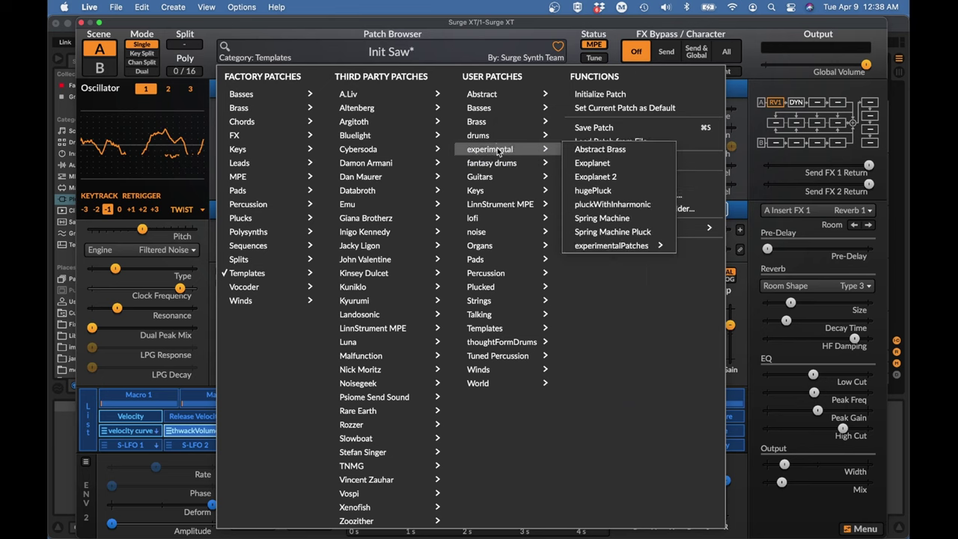
{"action": "left_click", "coordinate": [594, 127]}
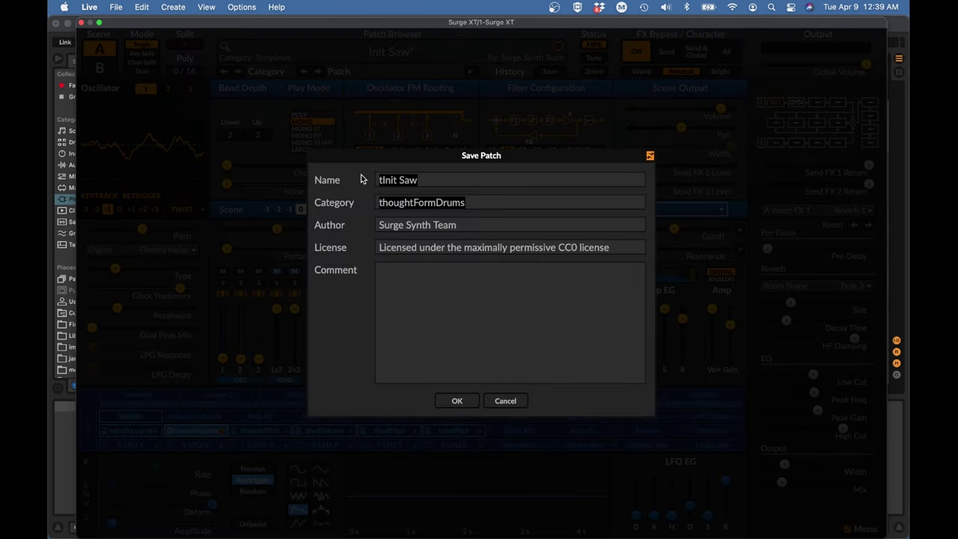
{"action": "type", "text": "emplateFrame"}
{"action": "left_click", "coordinate": [458, 403]}
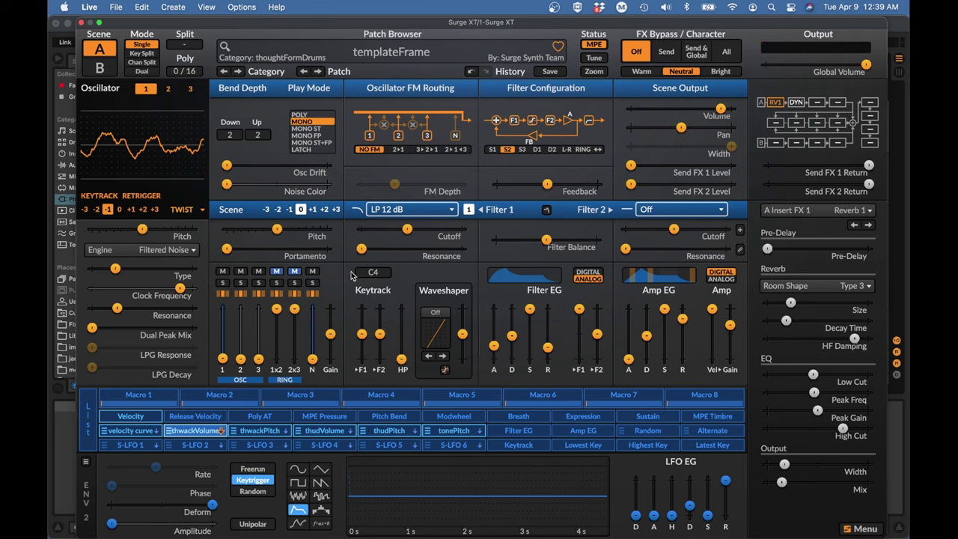
Lower oscillator 2 to octave -3
{"action": "left_click", "coordinate": [167, 90]}
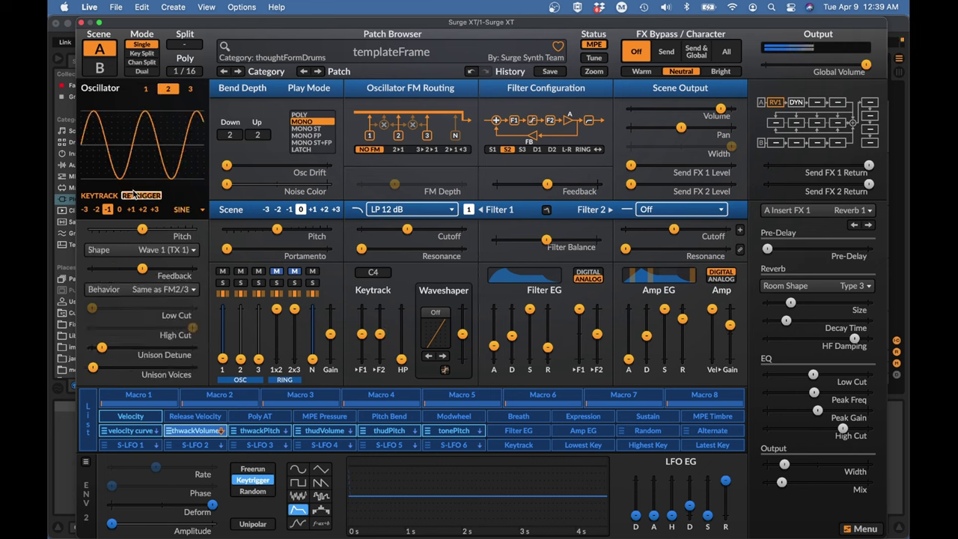
{"action": "left_click", "coordinate": [96, 209]}
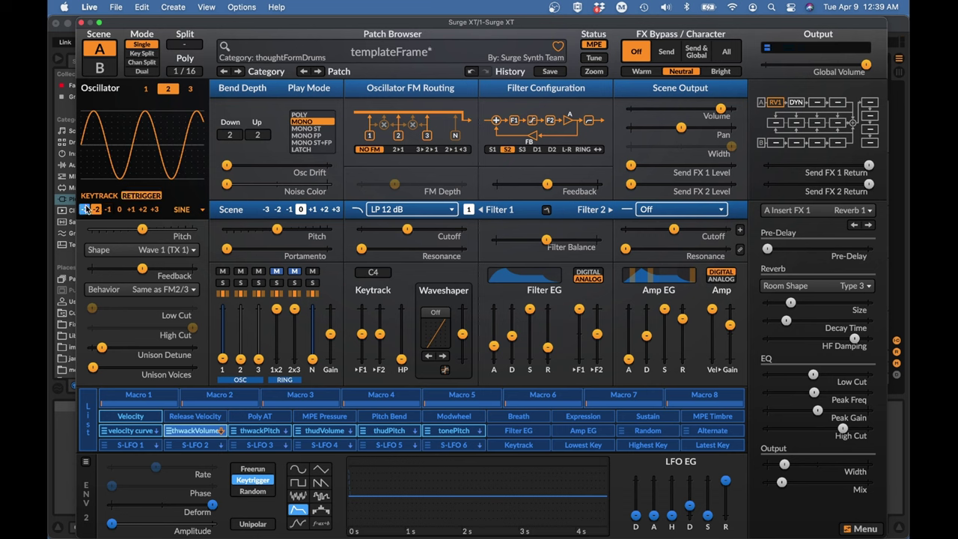
{"action": "left_click", "coordinate": [84, 209]}
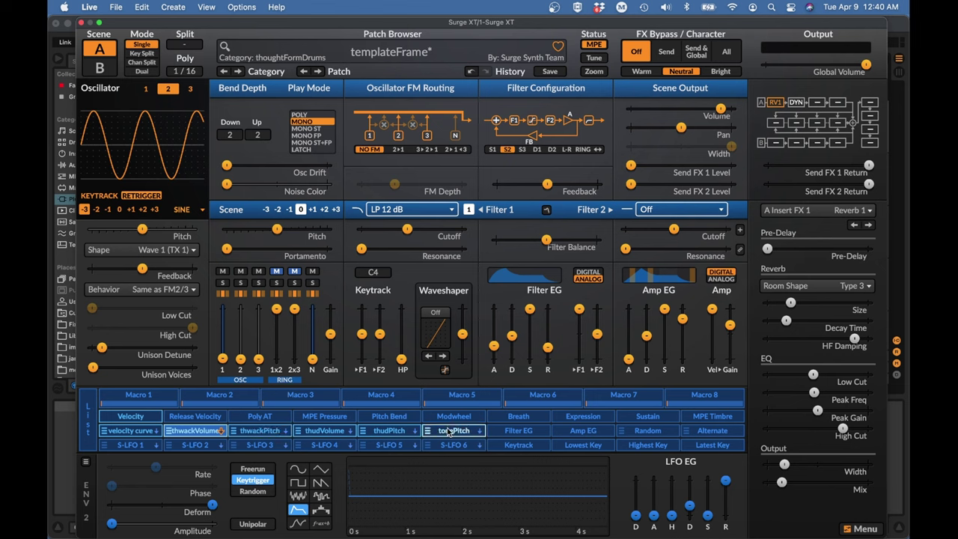
Deepen velocity's modulation of Osc 3 volume and set thudVolume's envelope decay to about 0.37 s
{"action": "left_click", "coordinate": [127, 431]}
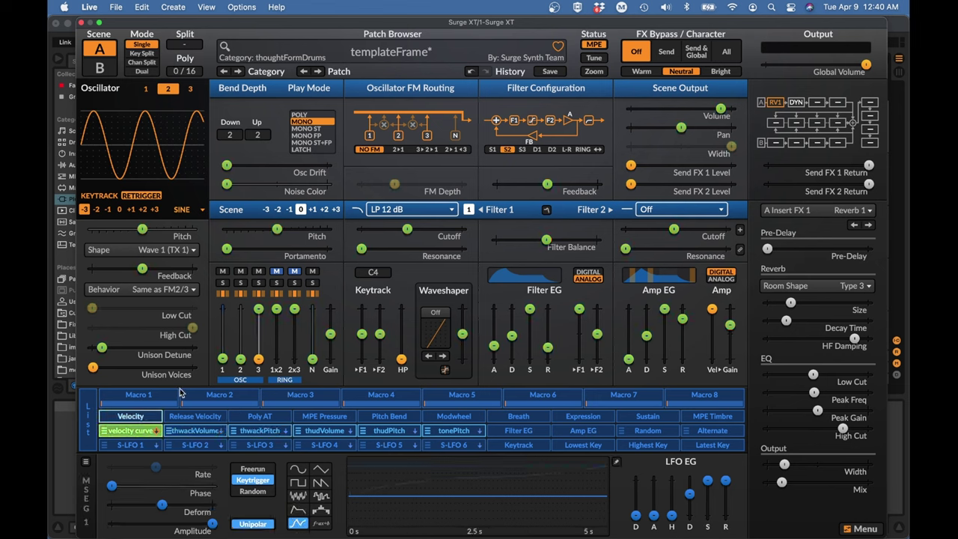
{"action": "left_click_drag", "start_coordinate": [259, 313], "coordinate": [258, 321]}
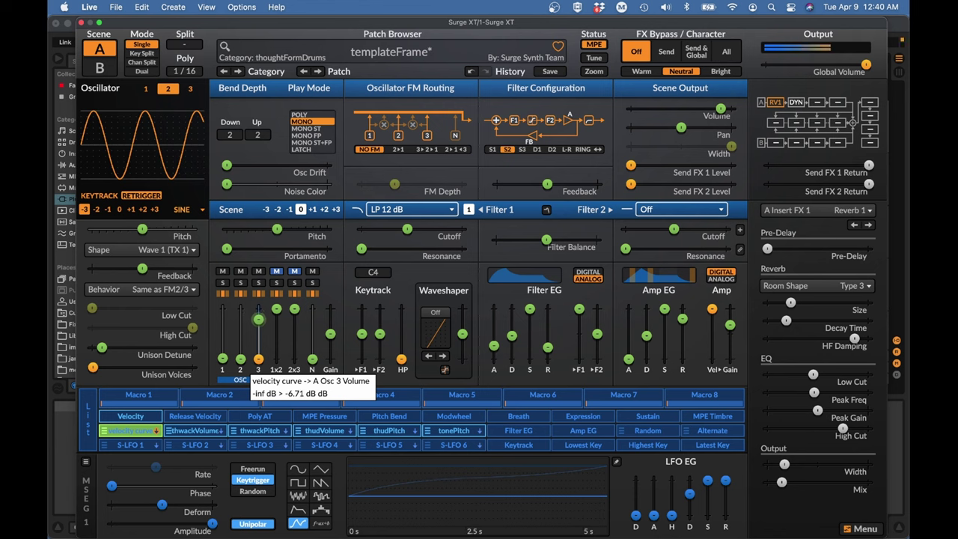
{"action": "left_click_drag", "start_coordinate": [258, 320], "coordinate": [258, 323]}
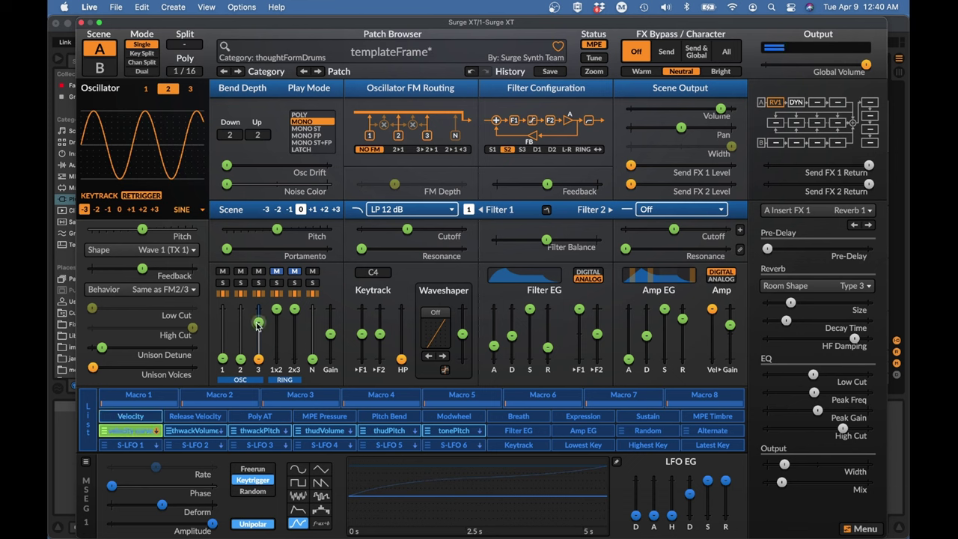
{"action": "left_click_drag", "start_coordinate": [258, 324], "coordinate": [257, 324]}
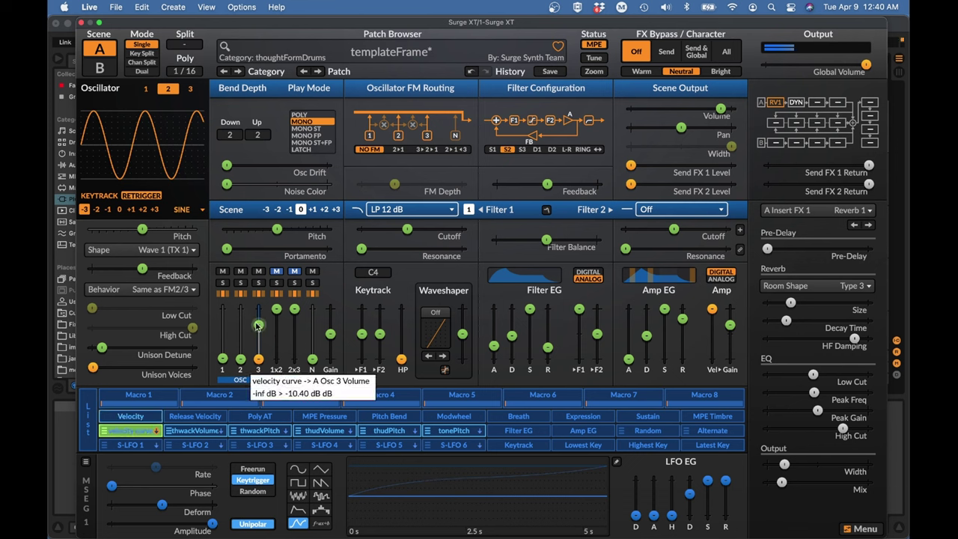
{"action": "left_click", "coordinate": [131, 430]}
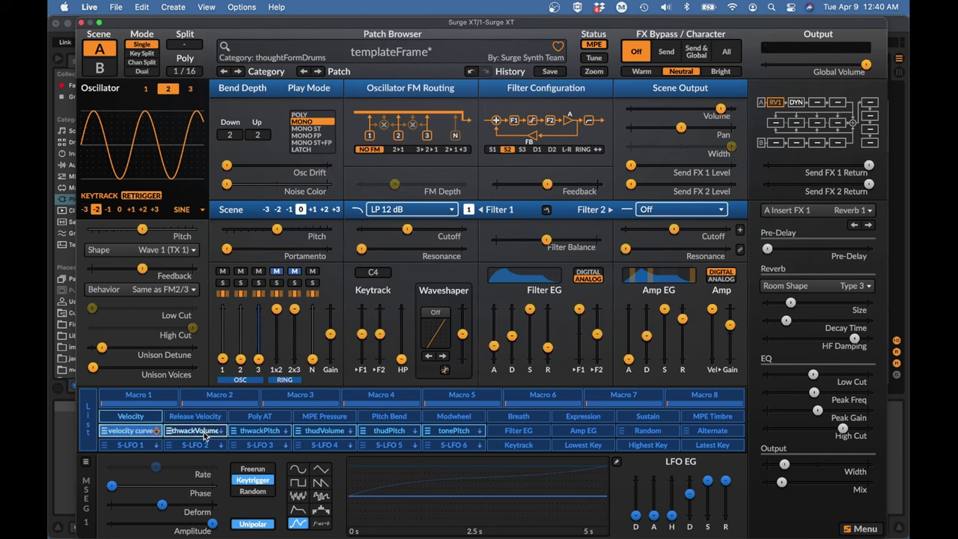
{"action": "left_click", "coordinate": [324, 431]}
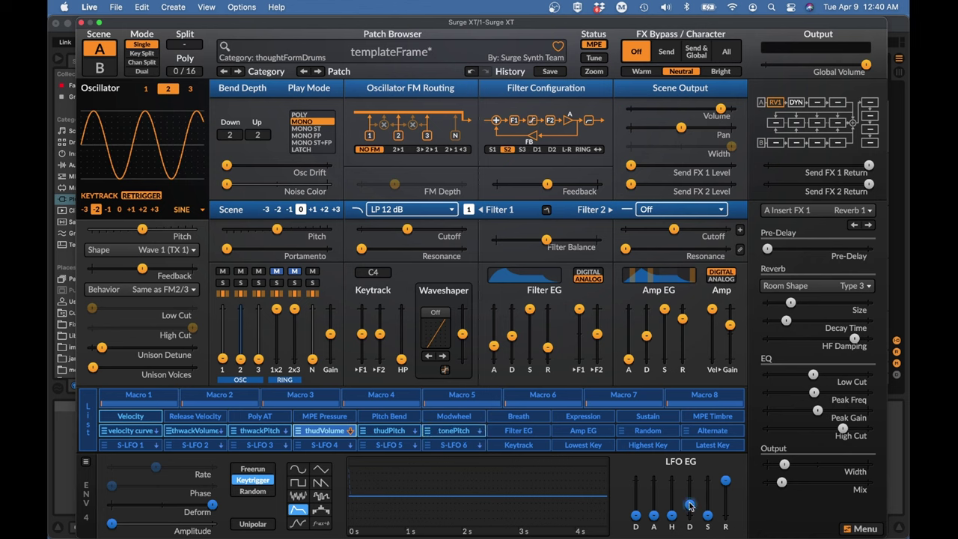
{"action": "left_click_drag", "start_coordinate": [689, 507], "coordinate": [689, 497]}
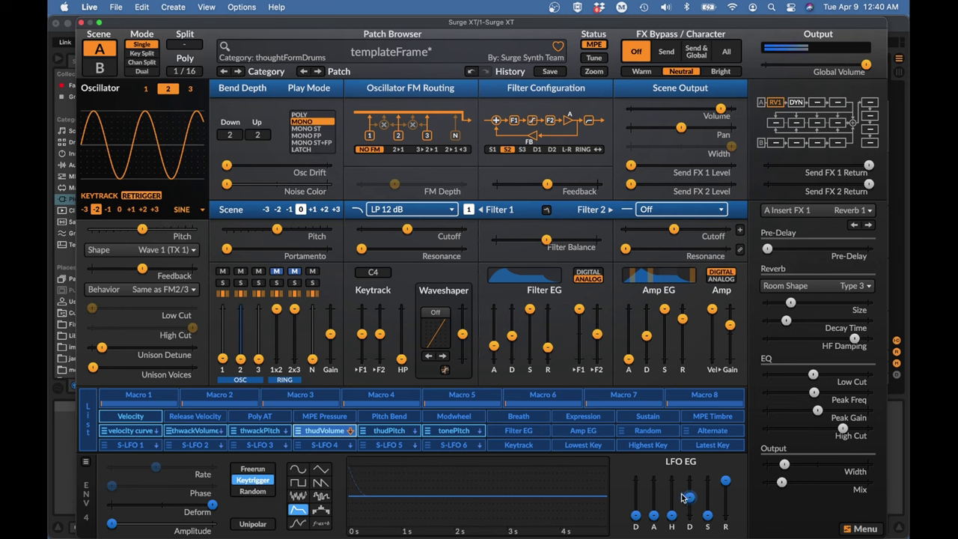
Drop oscillator 3 to octave -3, raise oscillator 1 to octave +1, and solo oscillator 2
{"action": "left_click", "coordinate": [191, 89]}
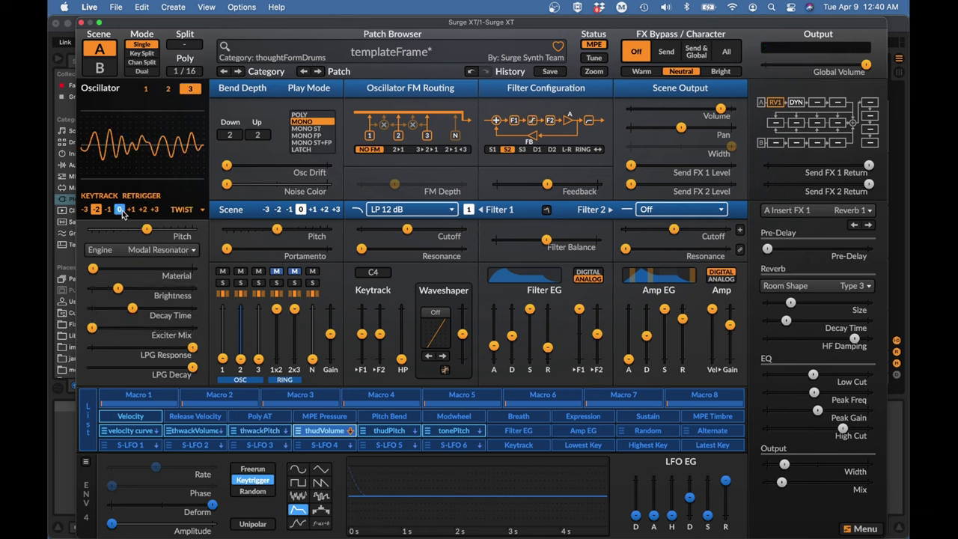
{"action": "left_click", "coordinate": [85, 210]}
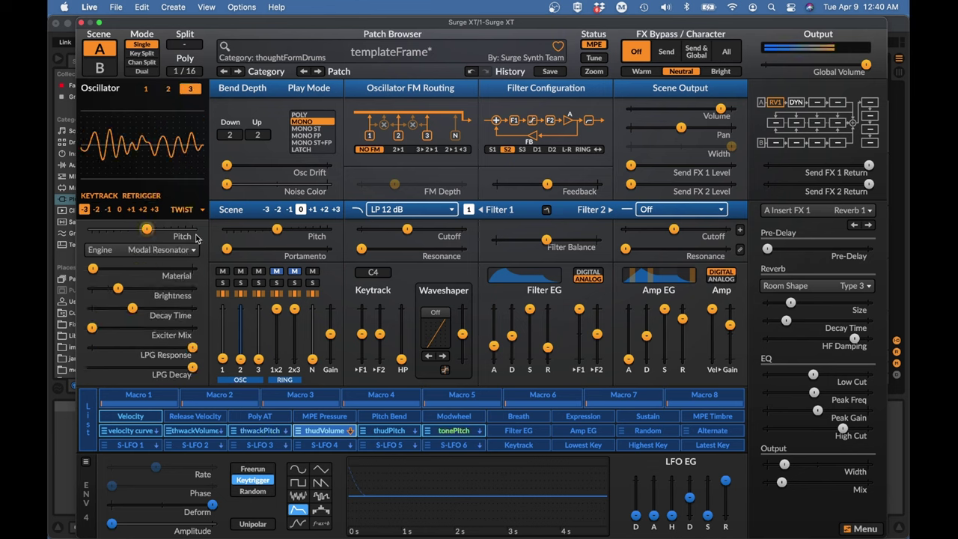
{"action": "mouse_move", "coordinate": [146, 229]}
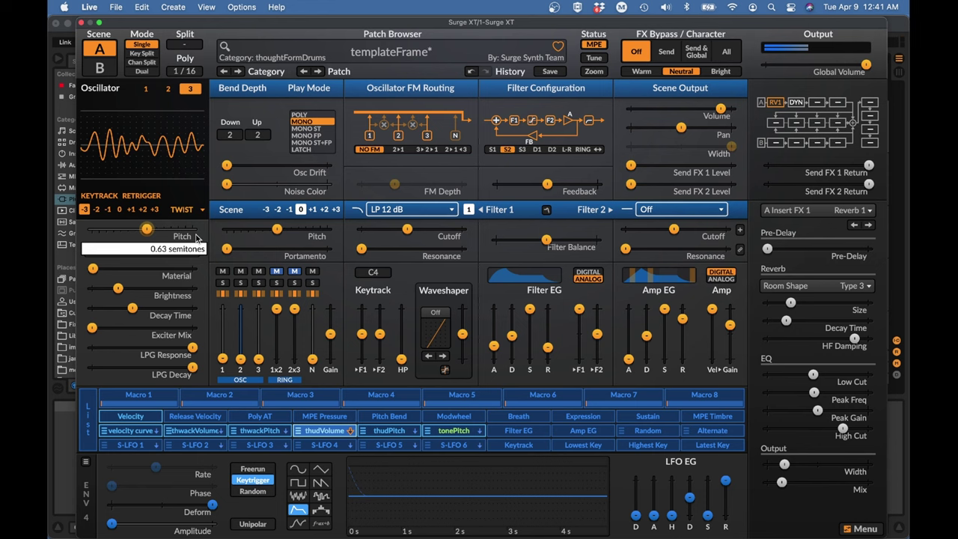
{"action": "key", "text": "alt+1"}
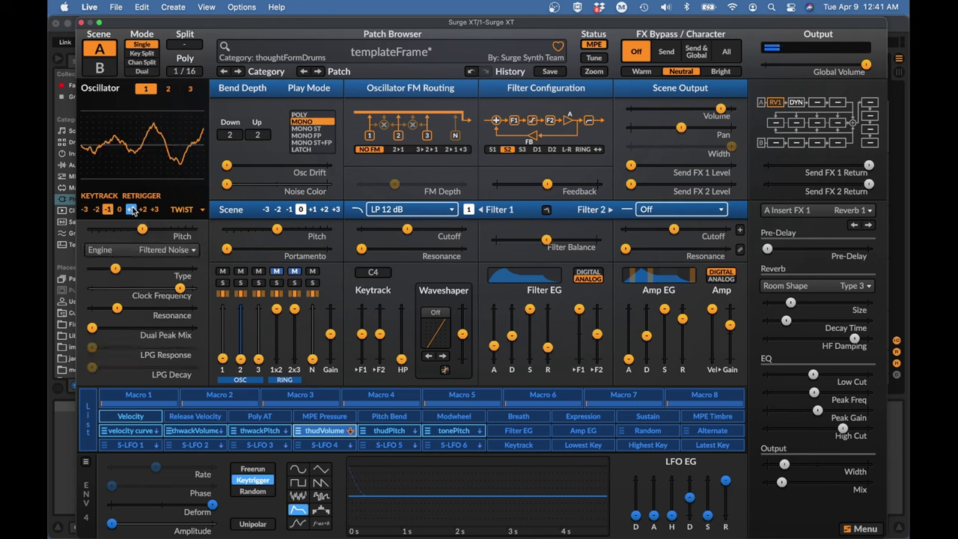
{"action": "left_click", "coordinate": [132, 210]}
{"action": "left_click", "coordinate": [142, 210]}
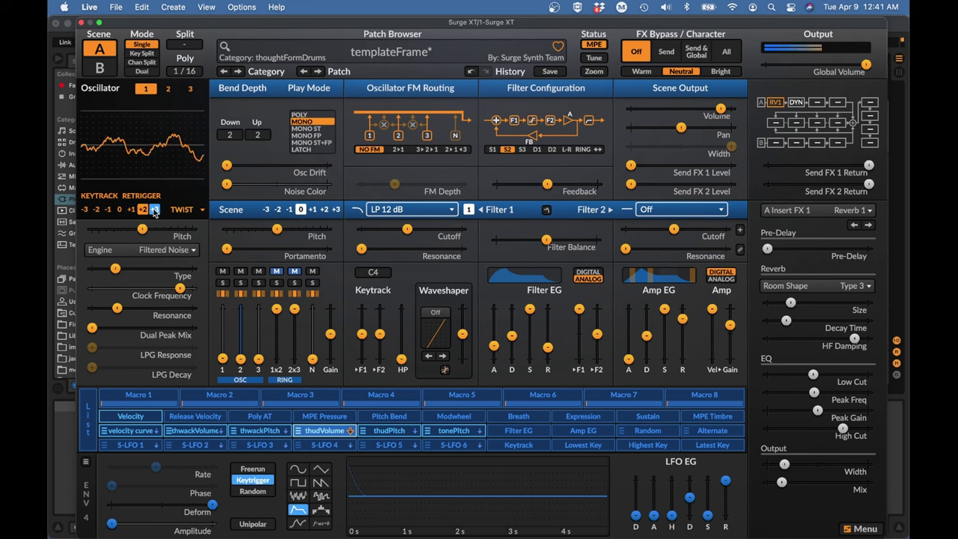
{"action": "left_click", "coordinate": [132, 209]}
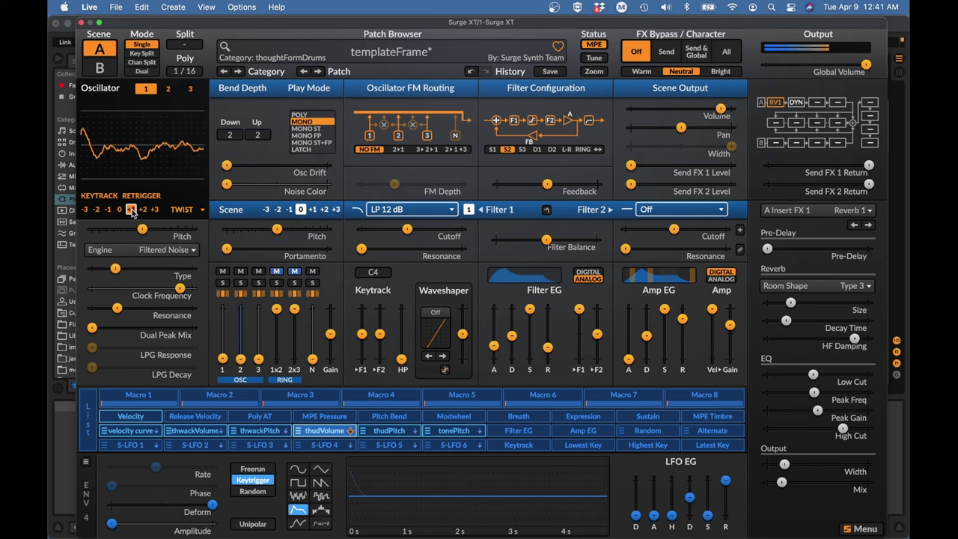
{"action": "left_click", "coordinate": [239, 284]}
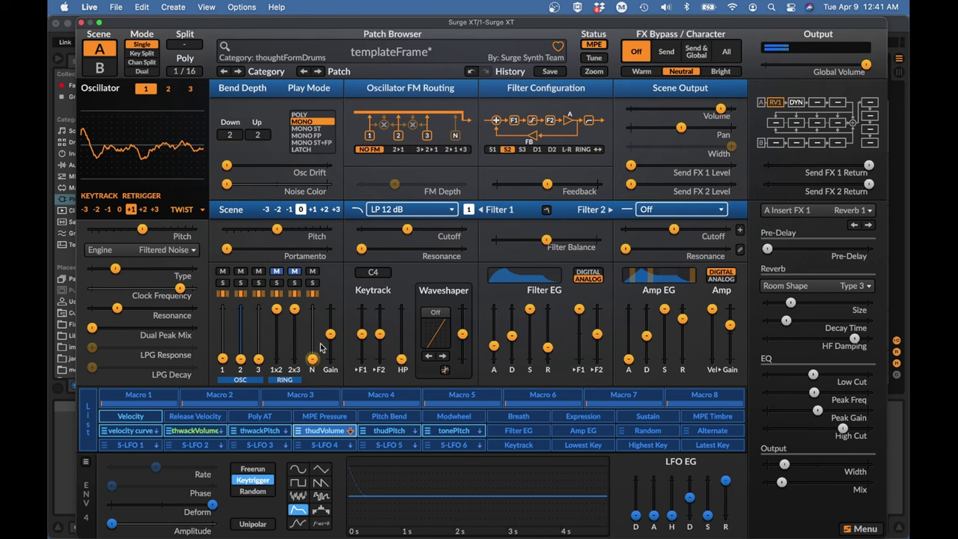
Set thwackVolume's decay to about 0.13 s and deepen its noise-volume modulation to roughly -12 dB
{"action": "left_click", "coordinate": [194, 432]}
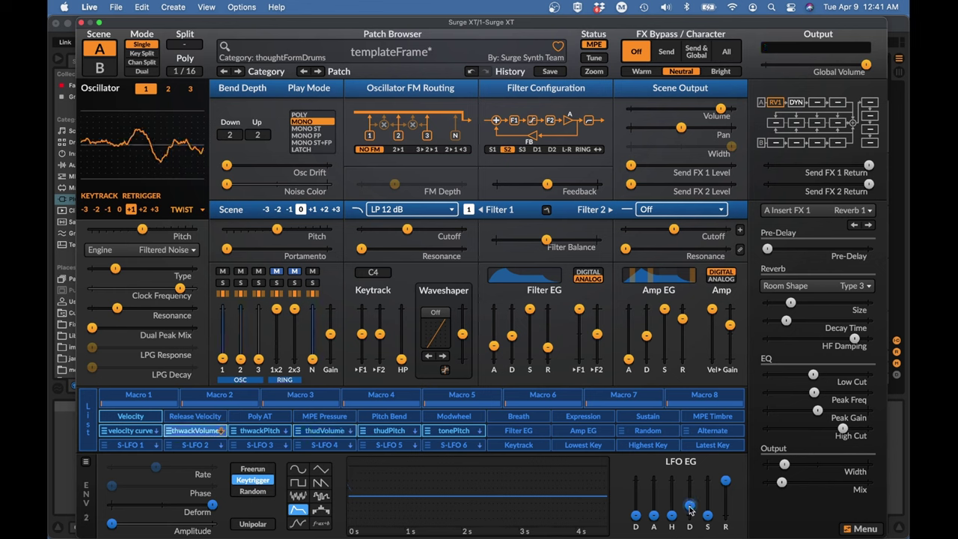
{"action": "left_click_drag", "start_coordinate": [690, 509], "coordinate": [690, 500]}
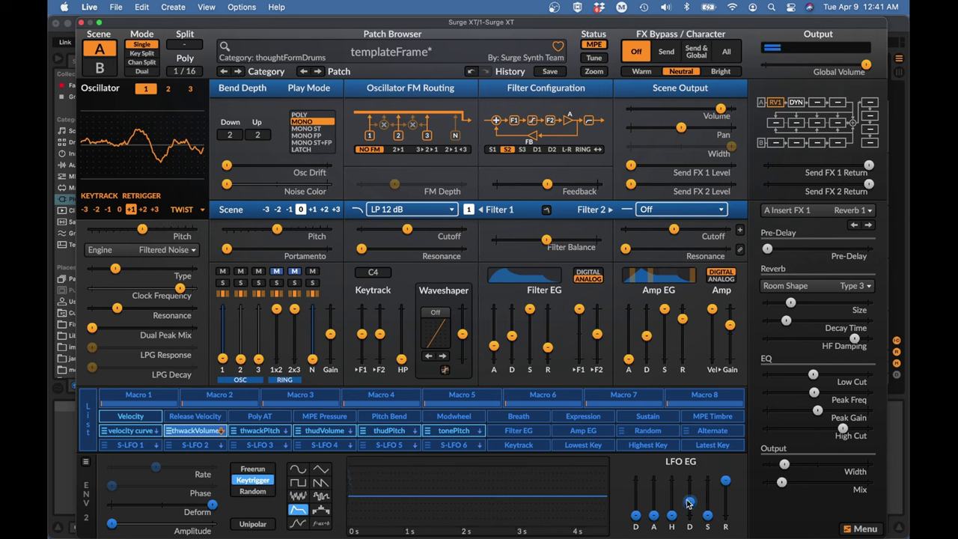
{"action": "left_click", "coordinate": [195, 430]}
{"action": "left_click_drag", "start_coordinate": [312, 338], "coordinate": [312, 330]}
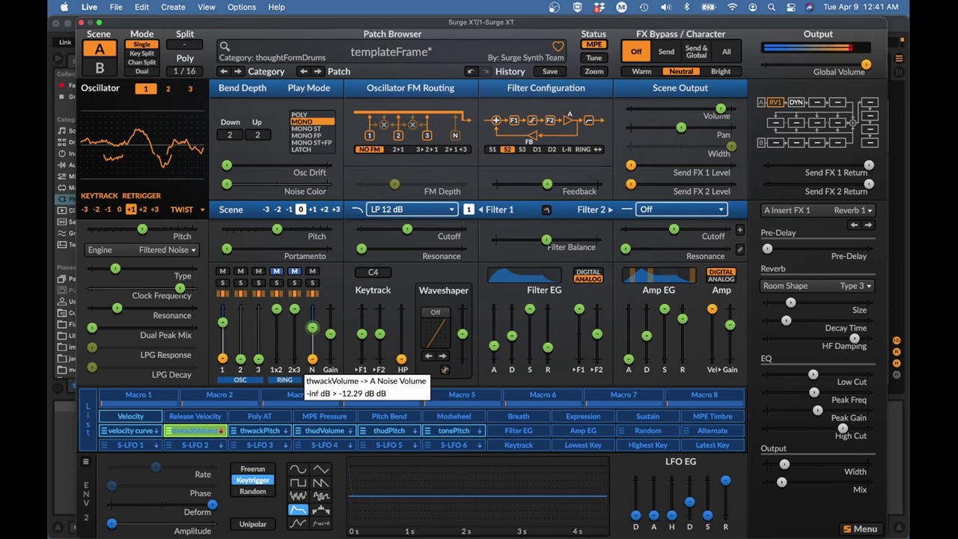
Exit modulation editing and save the patch as 'deepFrame' in thoughtFormDrums
{"action": "left_click", "coordinate": [195, 431]}
{"action": "left_click", "coordinate": [384, 49]}
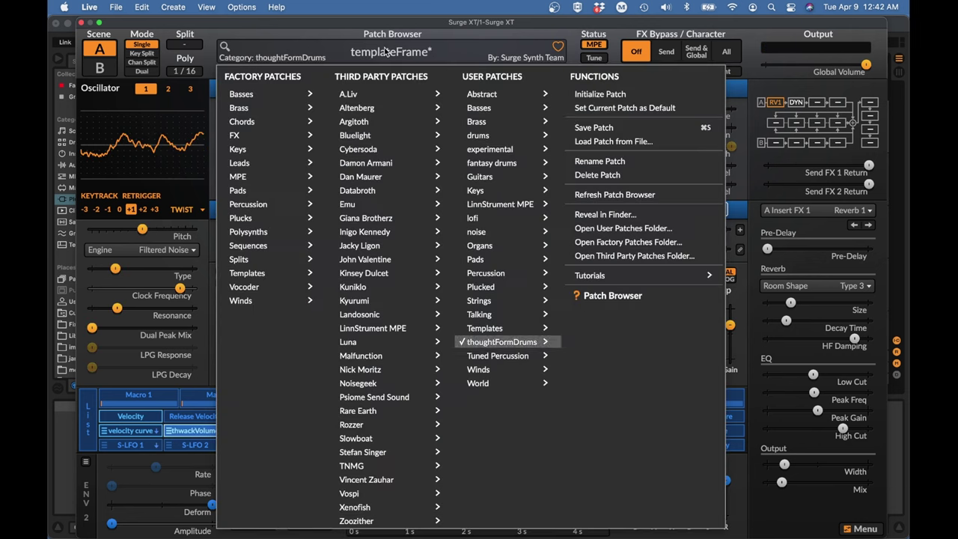
{"action": "left_click", "coordinate": [609, 128]}
{"action": "type", "text": "deepFrame"}
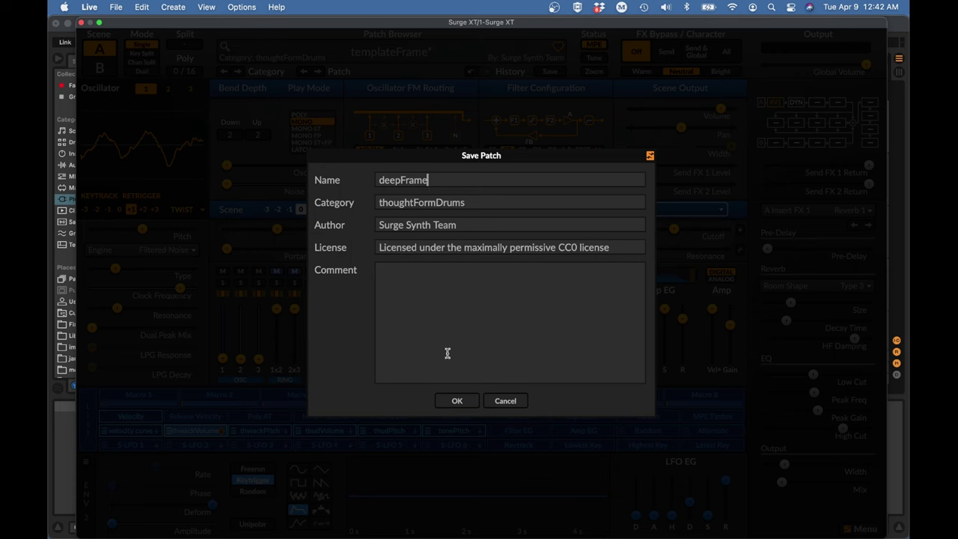
{"action": "left_click", "coordinate": [456, 400]}
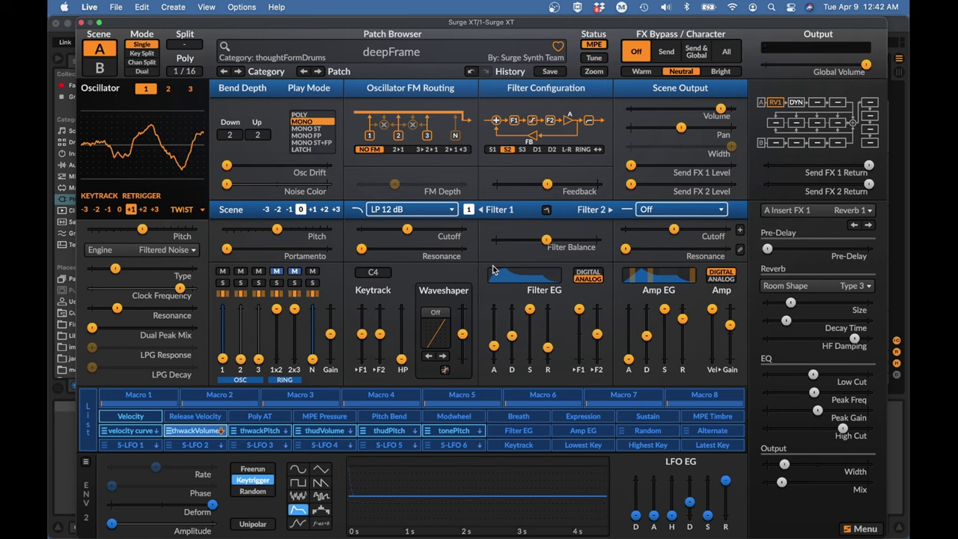
Set oscillator 2 to octave 0 and shorten the thudVolume envelope's decay
{"action": "left_click", "coordinate": [168, 88]}
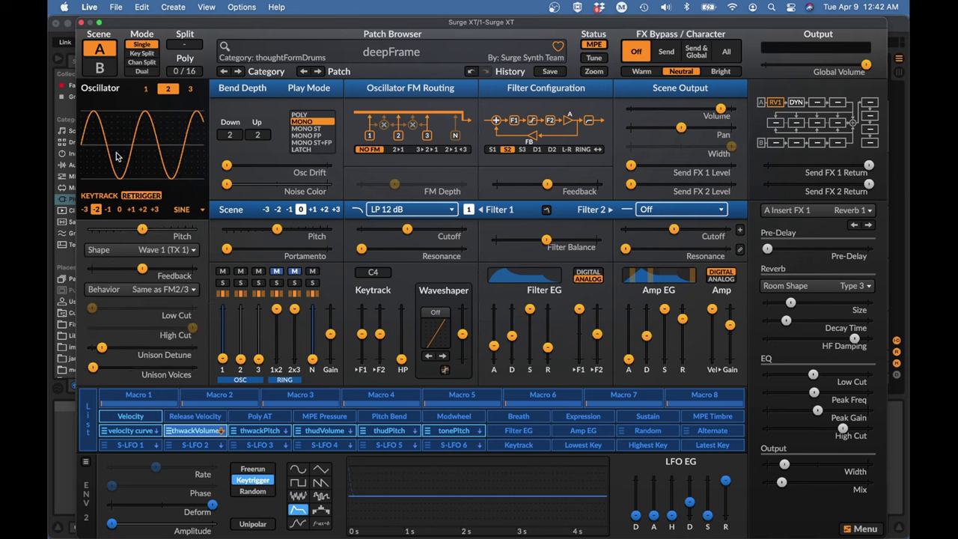
{"action": "left_click", "coordinate": [119, 210]}
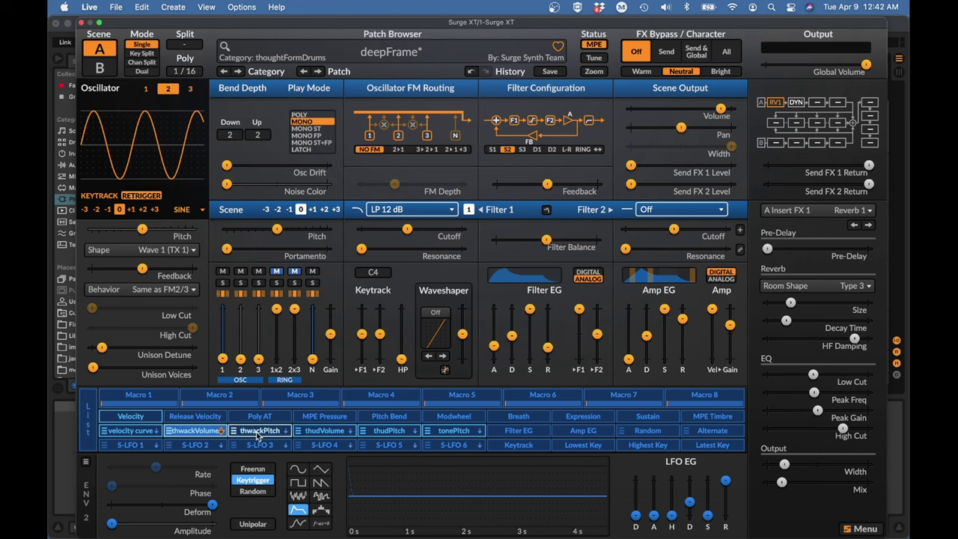
{"action": "left_click", "coordinate": [201, 431]}
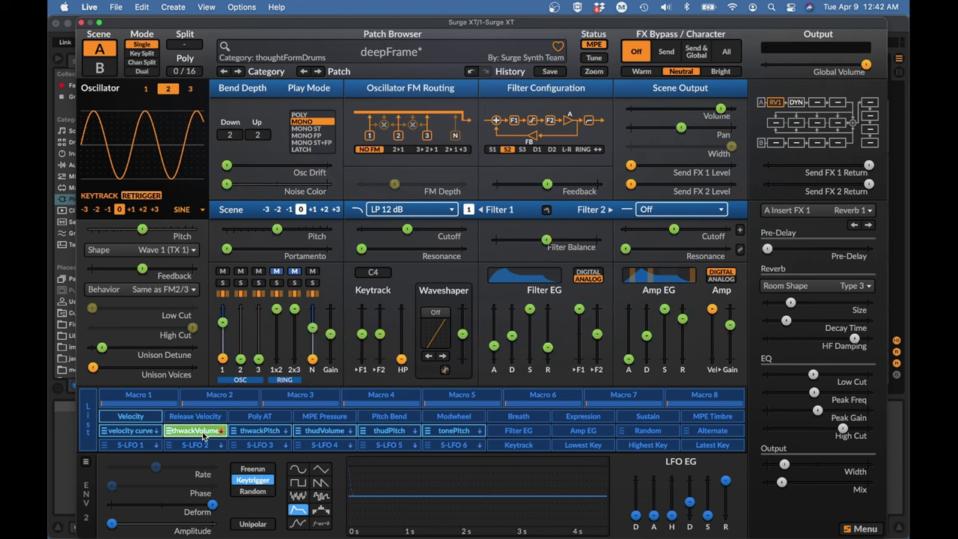
{"action": "left_click", "coordinate": [324, 431]}
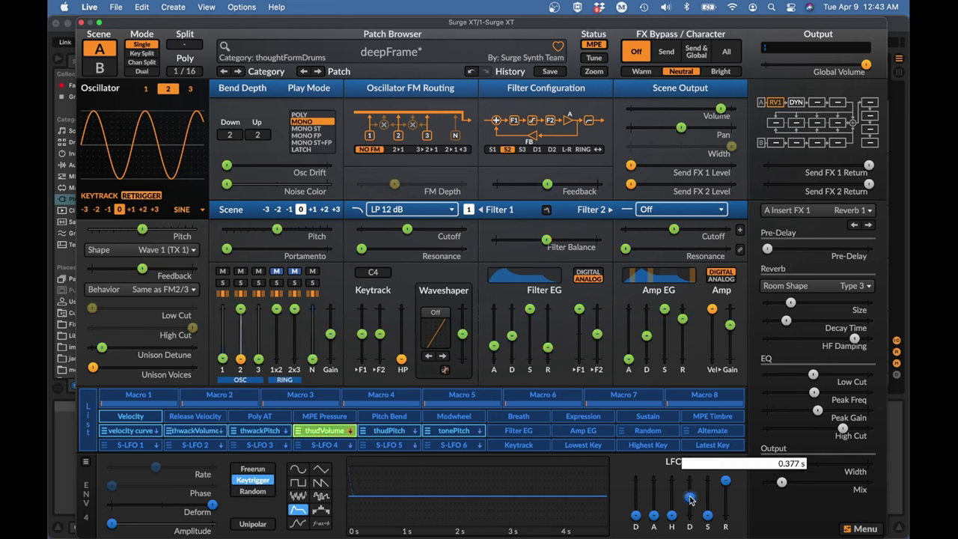
{"action": "left_click_drag", "start_coordinate": [690, 499], "coordinate": [690, 506]}
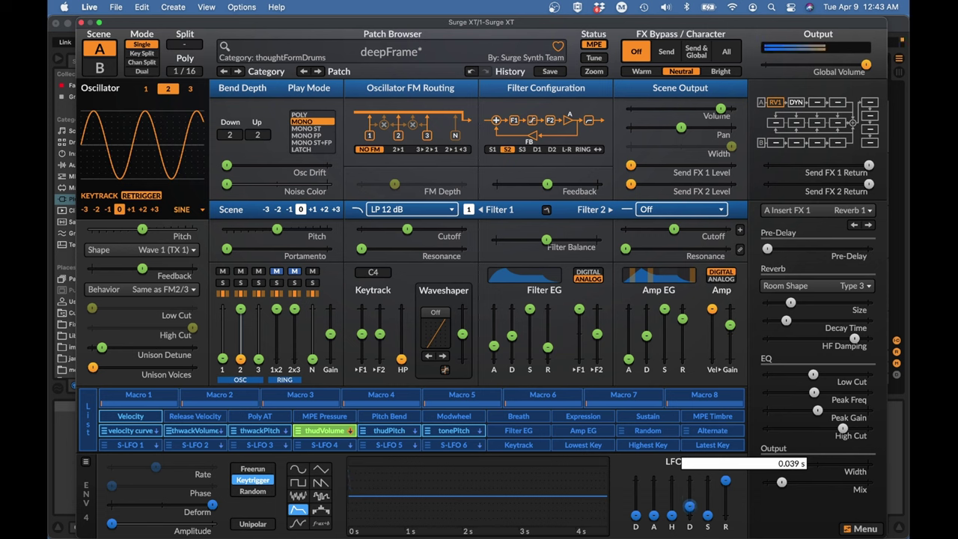
Set oscillator 3 to octave 0 and lower its resonator Decay Time to about 9%
{"action": "left_click", "coordinate": [190, 88]}
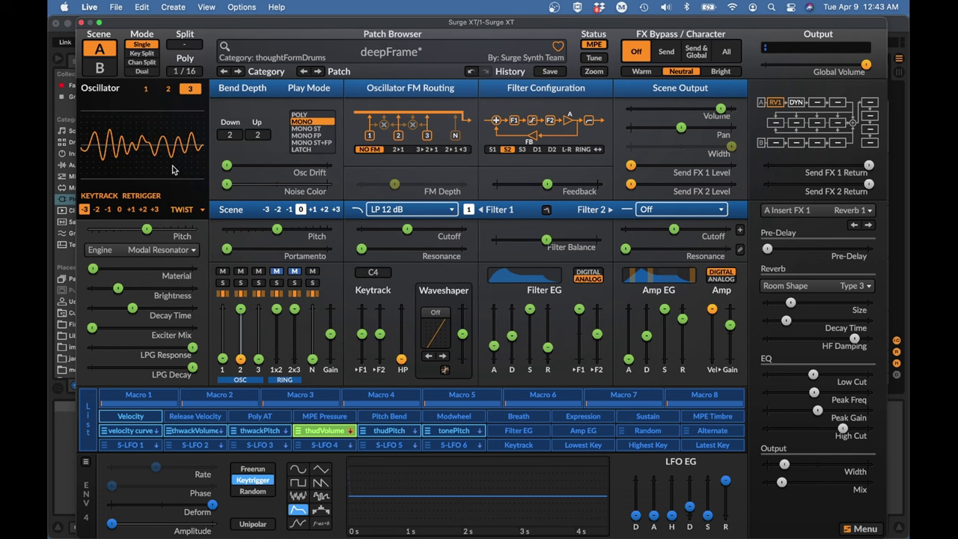
{"action": "left_click", "coordinate": [118, 209]}
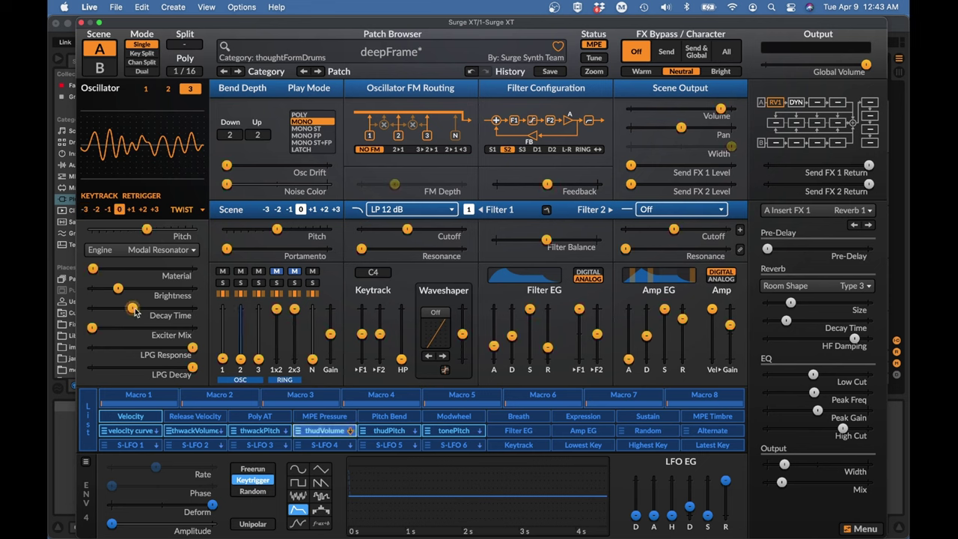
{"action": "left_click_drag", "start_coordinate": [133, 308], "coordinate": [131, 310]}
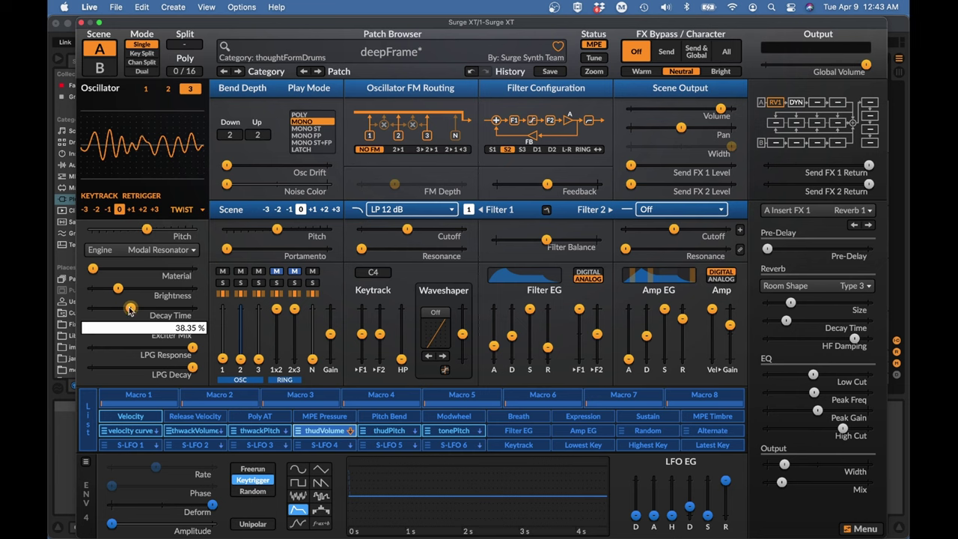
{"action": "left_click_drag", "start_coordinate": [192, 367], "coordinate": [192, 367]}
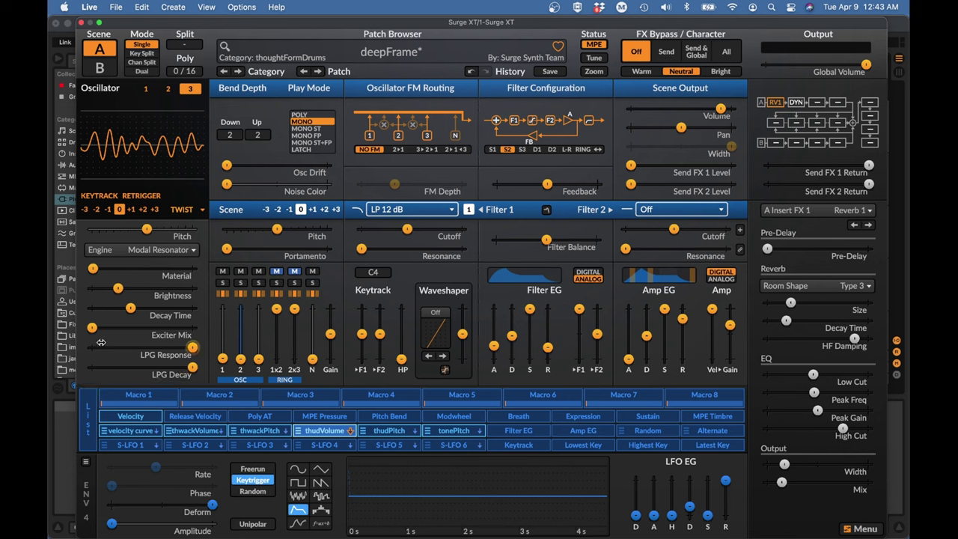
{"action": "left_click_drag", "start_coordinate": [130, 311], "coordinate": [132, 307]}
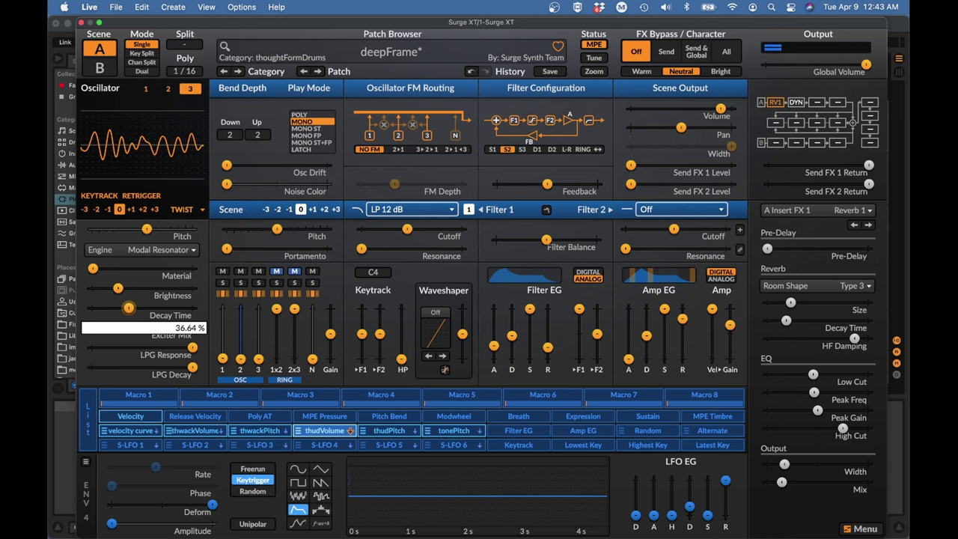
{"action": "left_click_drag", "start_coordinate": [131, 308], "coordinate": [51, 298]}
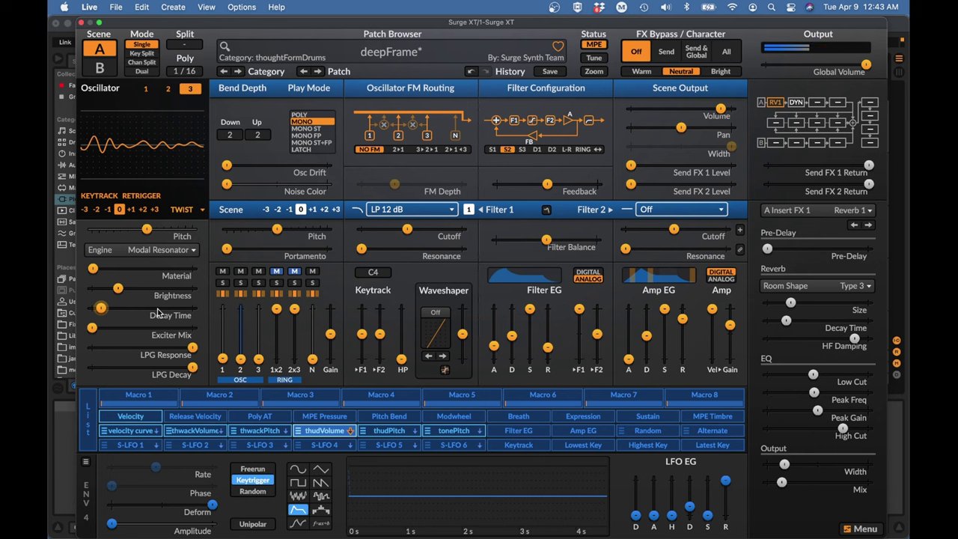
Inspect the thudPitch and velocity curve modulators, then leave modulation editing
{"action": "left_click", "coordinate": [389, 430]}
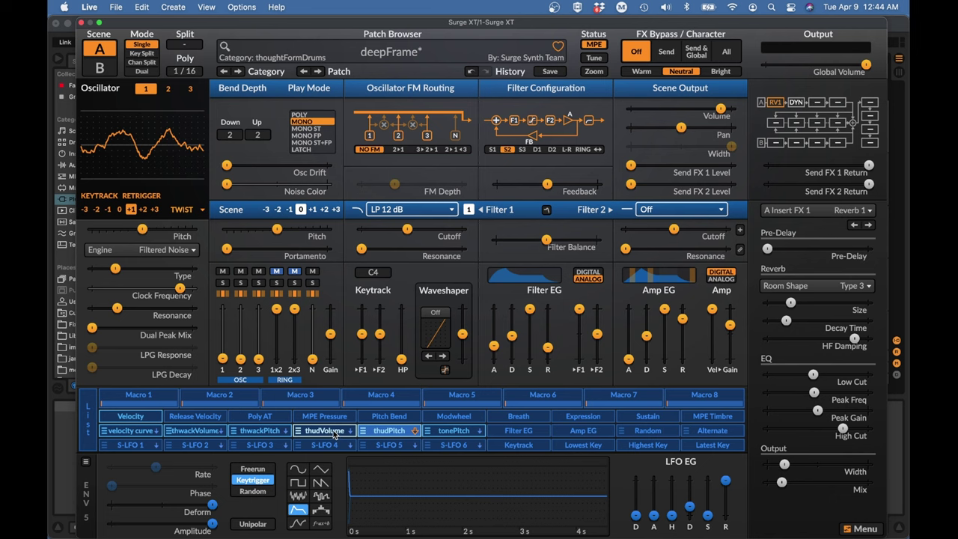
{"action": "left_click", "coordinate": [131, 431]}
{"action": "left_click", "coordinate": [258, 327]}
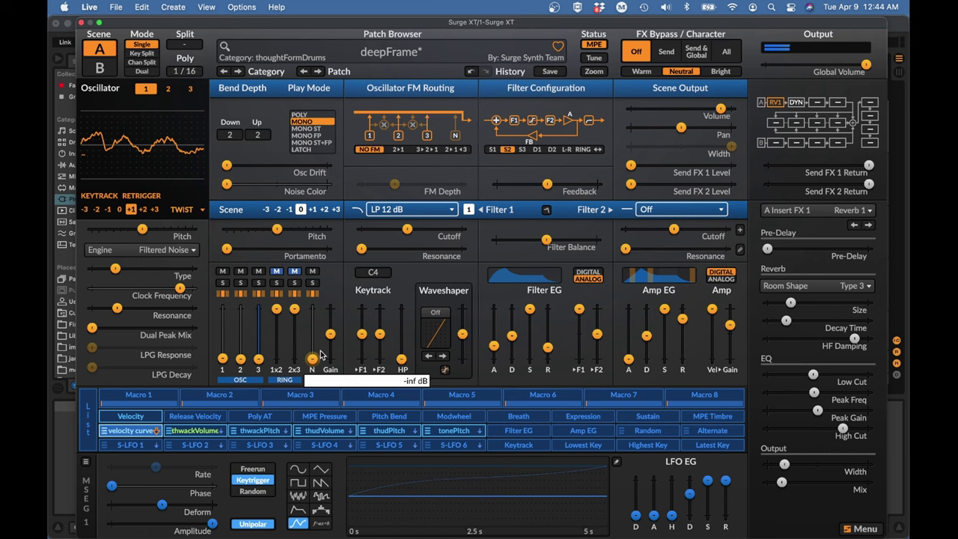
Raise oscillator 3's resonator Material to about 86% and Brightness toward 49%
{"action": "key", "text": "alt+3"}
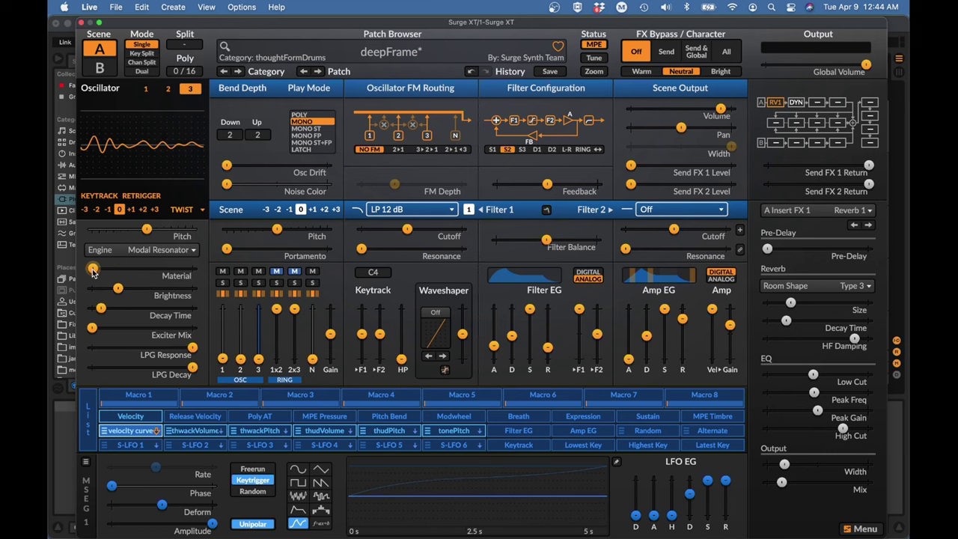
{"action": "left_click_drag", "start_coordinate": [92, 271], "coordinate": [178, 268]}
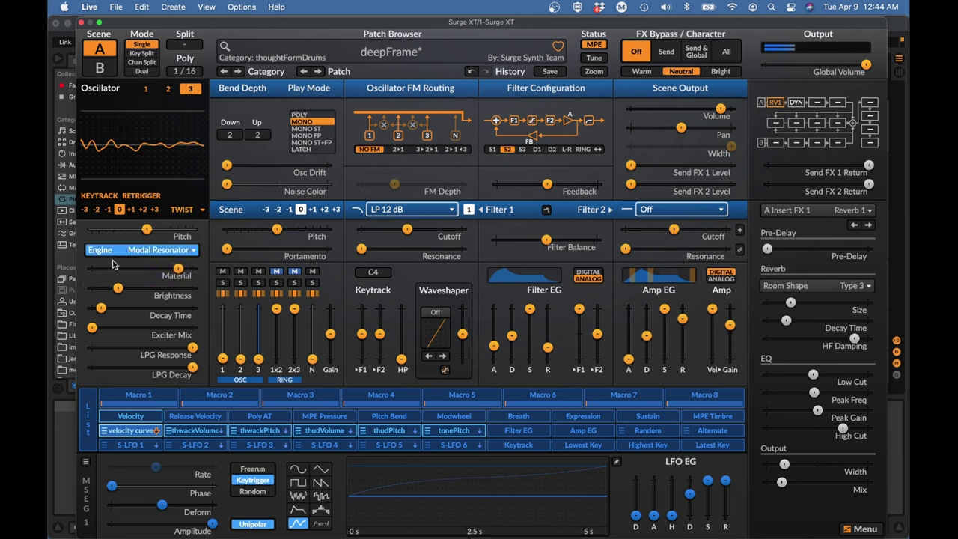
{"action": "left_click_drag", "start_coordinate": [118, 287], "coordinate": [139, 288]}
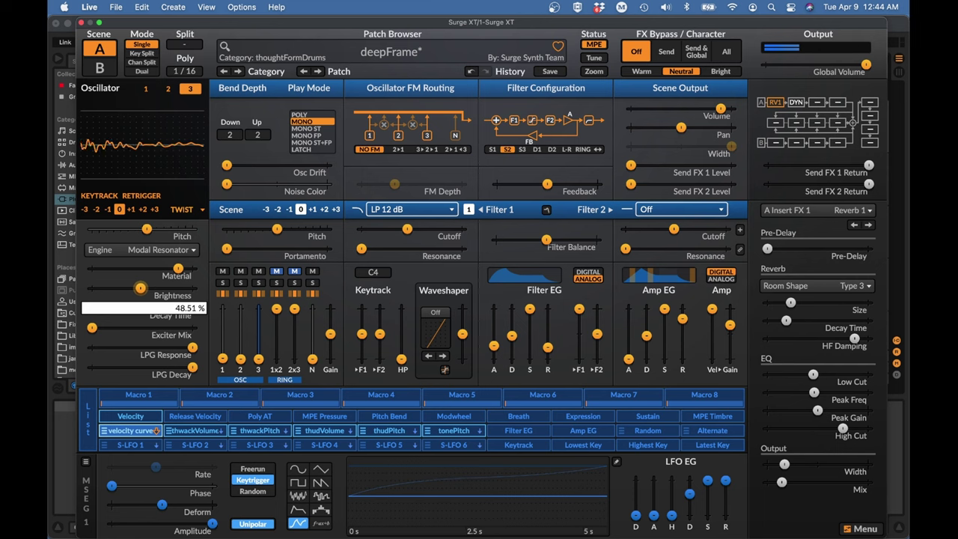
Raise oscillator 2 to octave +1 and make oscillator 3's resonator much brighter
{"action": "left_click", "coordinate": [168, 88]}
{"action": "left_click", "coordinate": [131, 209]}
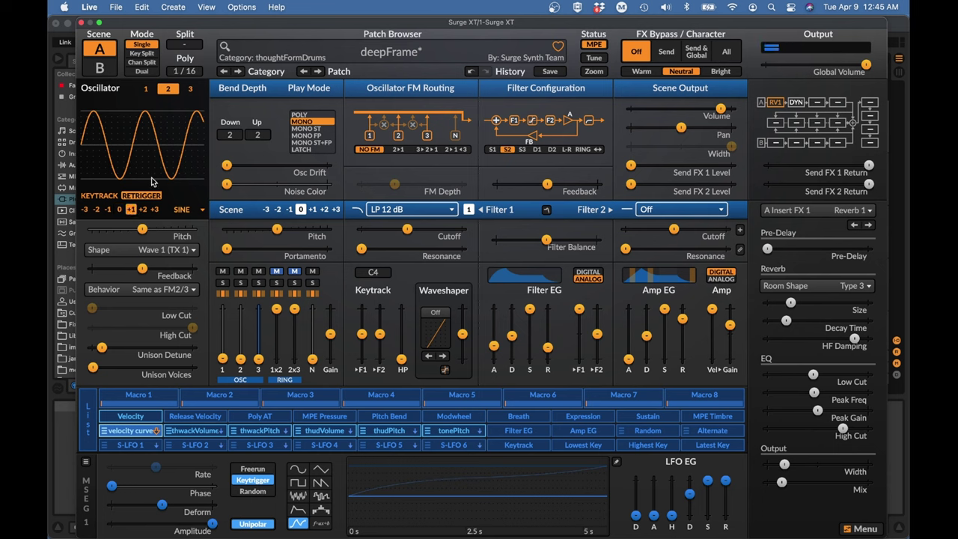
{"action": "left_click", "coordinate": [190, 89]}
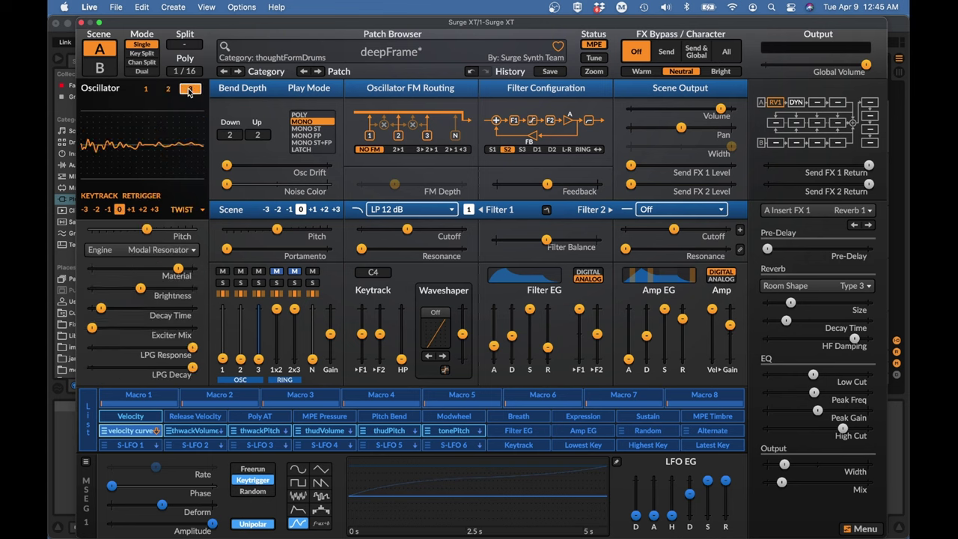
{"action": "left_click_drag", "start_coordinate": [139, 290], "coordinate": [180, 288]}
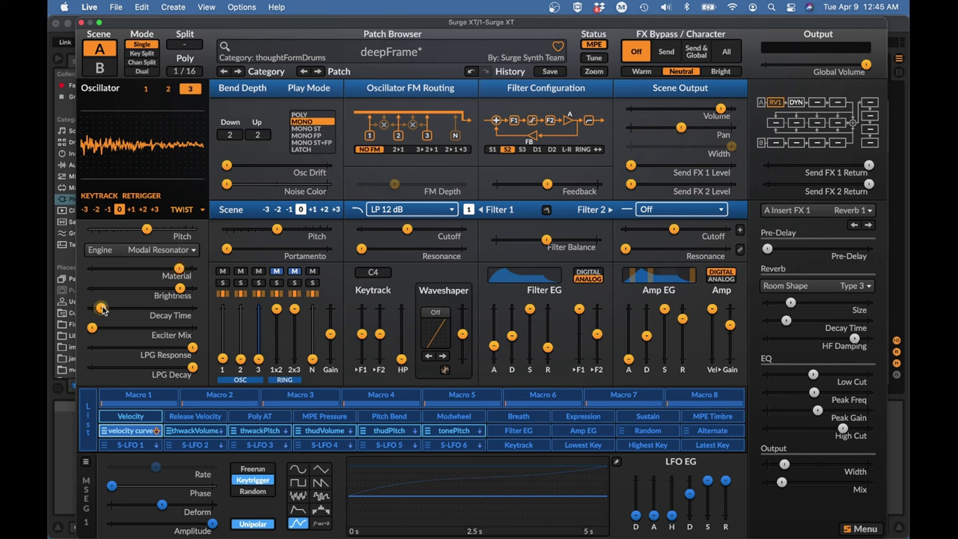
Set oscillator 3's resonator Decay Time near 40% and lower Material to about 6%
{"action": "left_click_drag", "start_coordinate": [102, 310], "coordinate": [95, 309]}
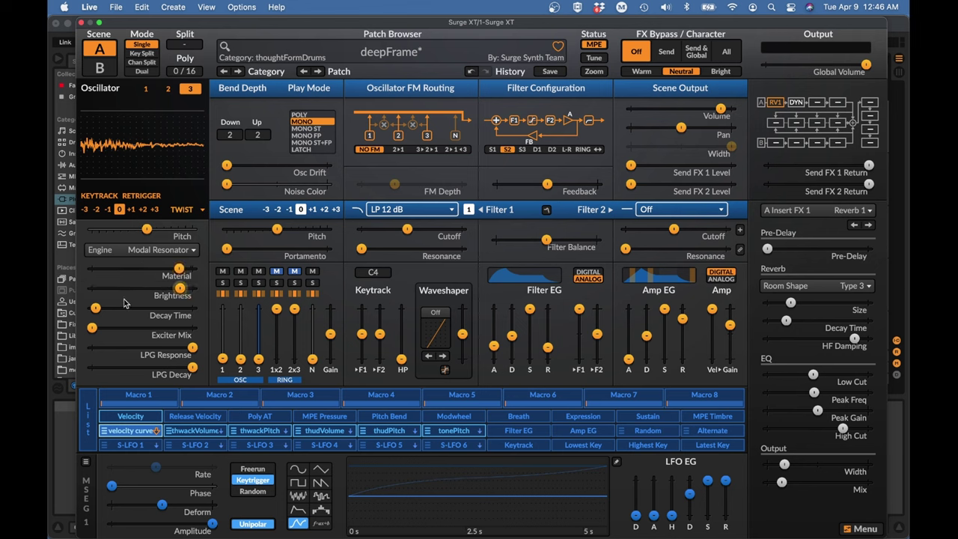
{"action": "left_click_drag", "start_coordinate": [95, 308], "coordinate": [131, 308]}
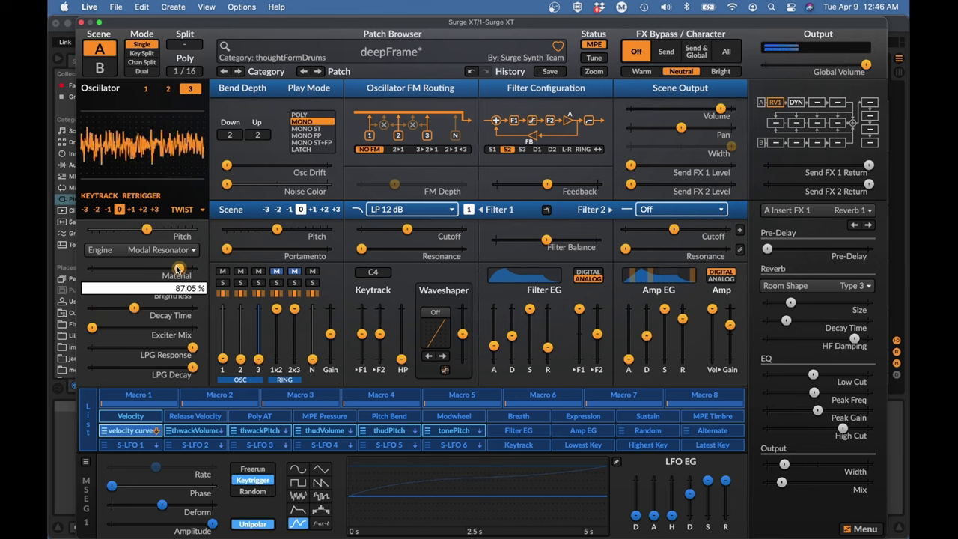
{"action": "left_click_drag", "start_coordinate": [178, 268], "coordinate": [173, 268]}
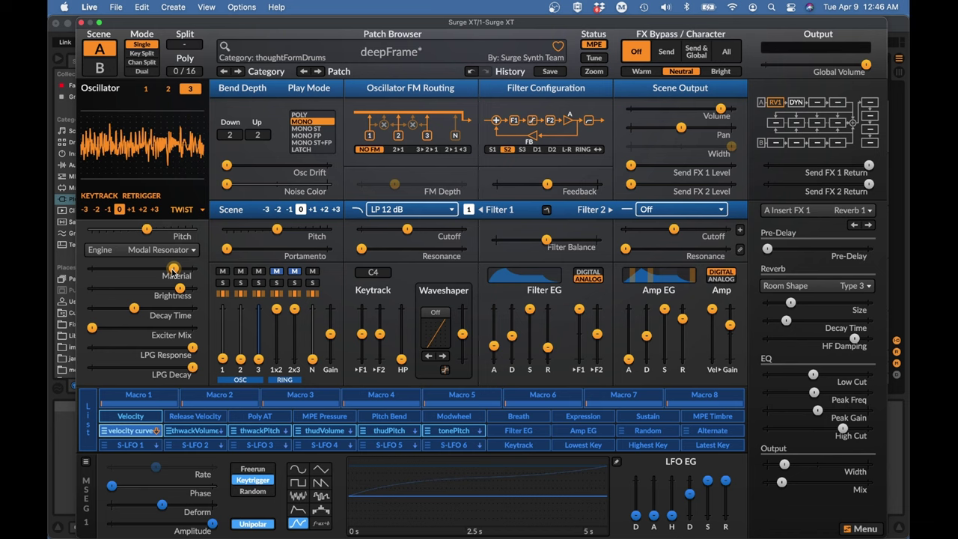
{"action": "left_click_drag", "start_coordinate": [173, 271], "coordinate": [91, 268]}
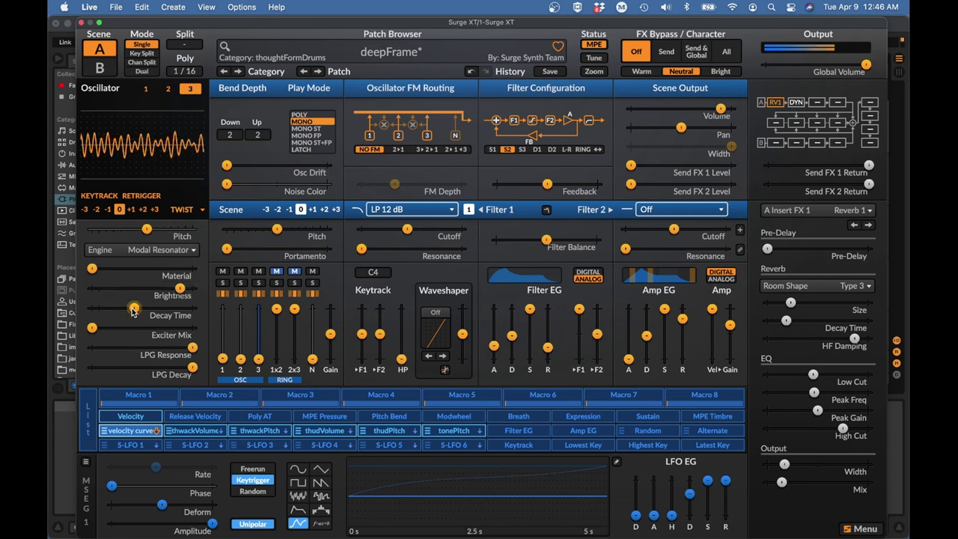
Cut oscillator 3's resonator Decay Time to about 9%, Material near 3%, Brightness about 36%
{"action": "left_click_drag", "start_coordinate": [133, 307], "coordinate": [43, 301]}
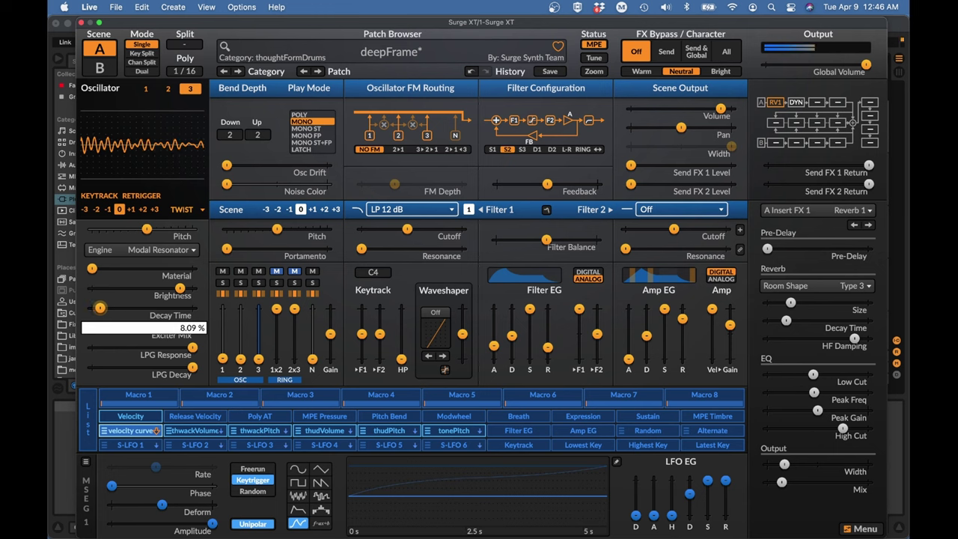
{"action": "left_click_drag", "start_coordinate": [101, 307], "coordinate": [100, 312]}
{"action": "left_click", "coordinate": [180, 290]}
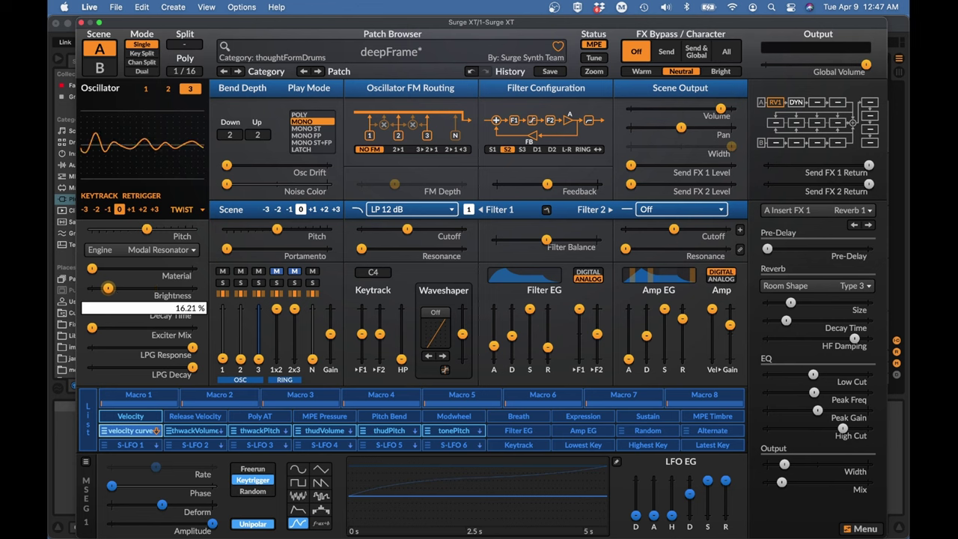
{"action": "mouse_move", "coordinate": [179, 290]}
{"action": "left_mouse_down"}
{"action": "mouse_move", "coordinate": [103, 287]}
{"action": "mouse_move", "coordinate": [178, 268]}
{"action": "left_mouse_up"}
{"action": "mouse_move", "coordinate": [104, 289]}
{"action": "left_mouse_down"}
{"action": "mouse_move", "coordinate": [178, 289]}
{"action": "mouse_move", "coordinate": [37, 268]}
{"action": "left_mouse_up"}
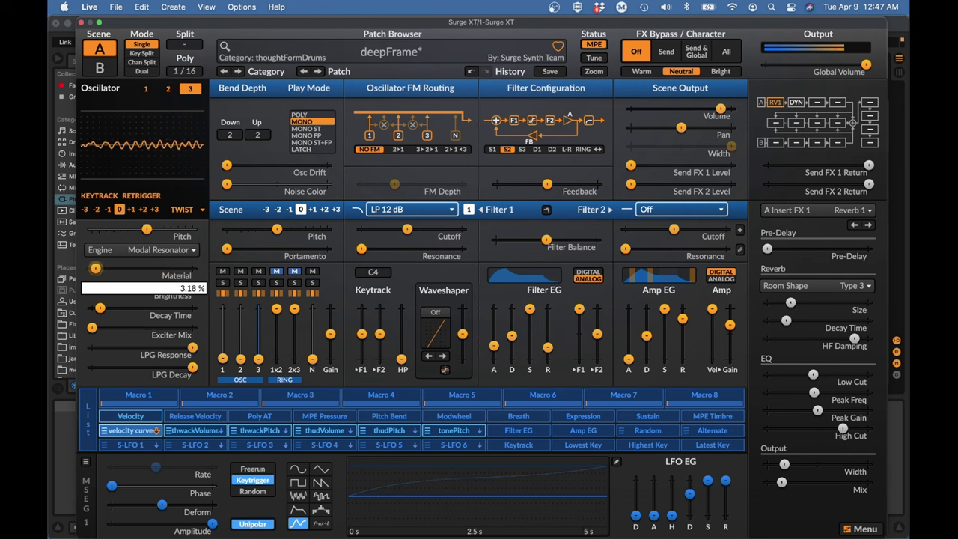
{"action": "mouse_move", "coordinate": [179, 289]}
{"action": "left_mouse_down"}
{"action": "mouse_move", "coordinate": [187, 293]}
{"action": "mouse_move", "coordinate": [127, 288]}
{"action": "left_mouse_up"}
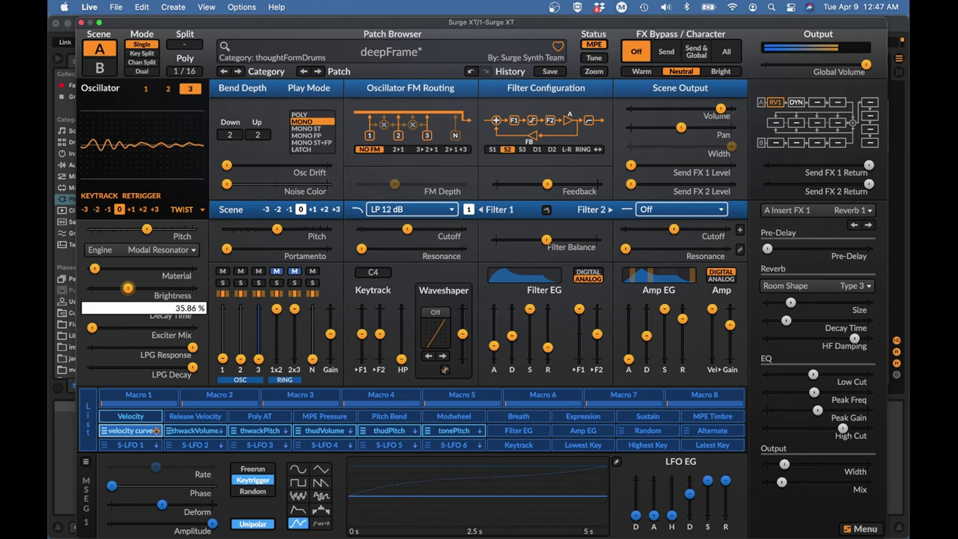
Try oscillator 3 at octaves from -3 up to +2, then restore its original octave
{"action": "left_click", "coordinate": [95, 209]}
{"action": "left_click", "coordinate": [85, 209]}
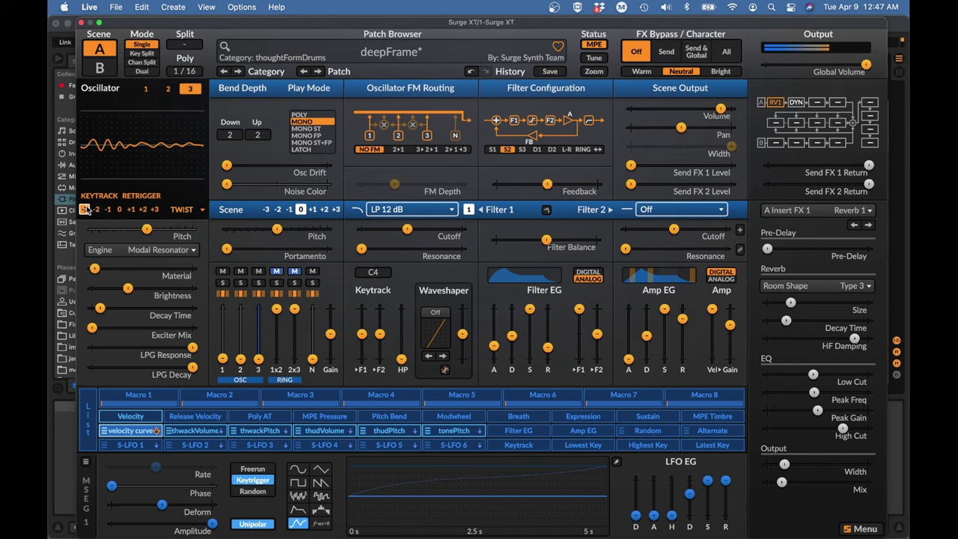
{"action": "left_click", "coordinate": [108, 210]}
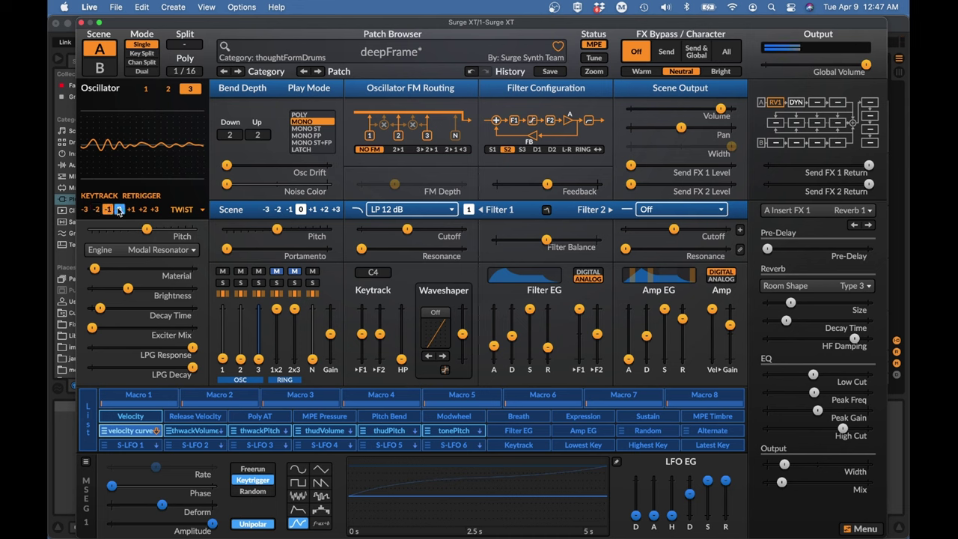
{"action": "left_click", "coordinate": [142, 210]}
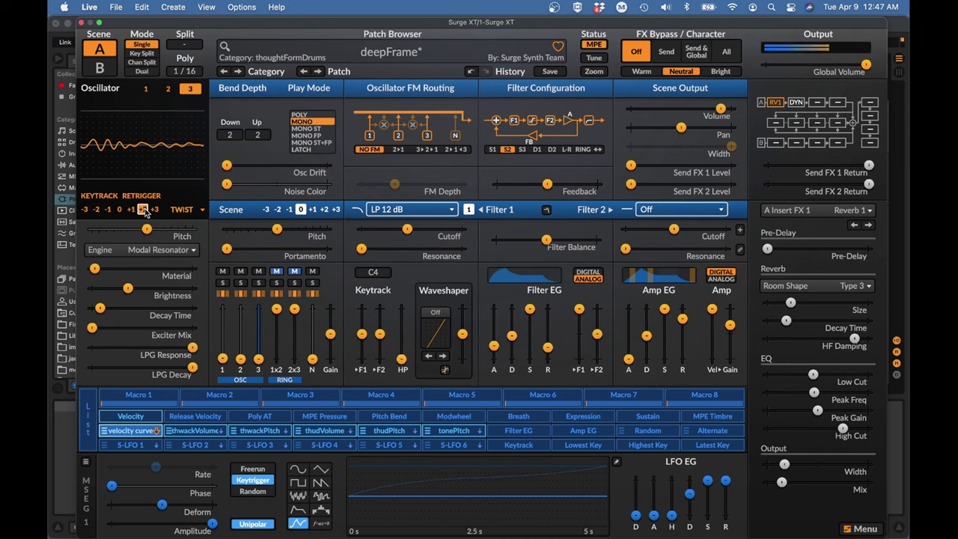
{"action": "left_click", "coordinate": [119, 209]}
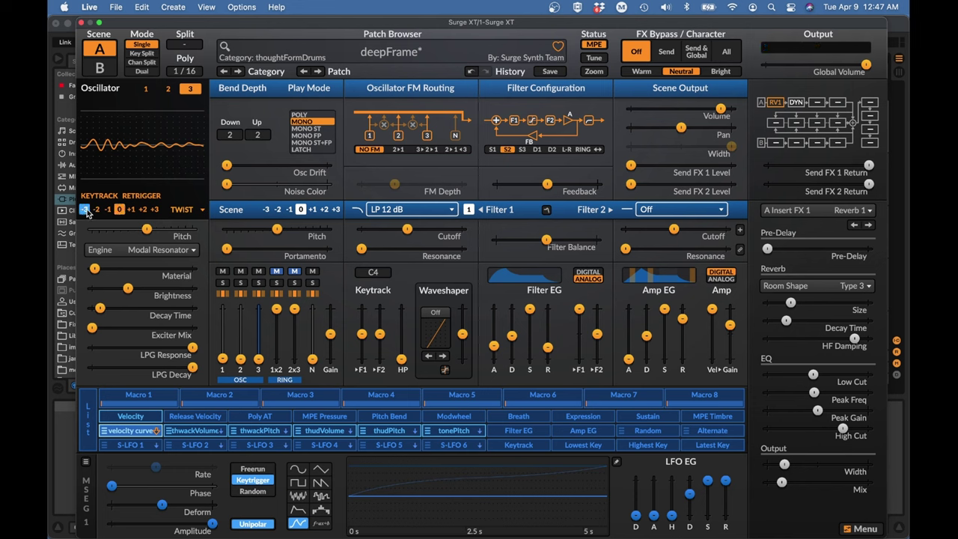
Settle oscillator 3 one octave down at -2 and lower its Brightness slightly
{"action": "left_click", "coordinate": [108, 211]}
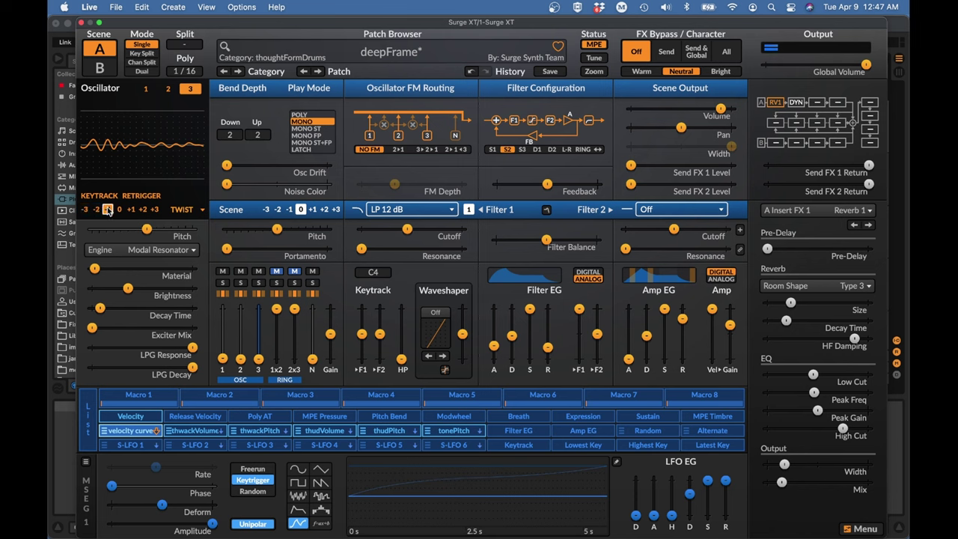
{"action": "left_click", "coordinate": [132, 210]}
{"action": "left_click", "coordinate": [155, 210]}
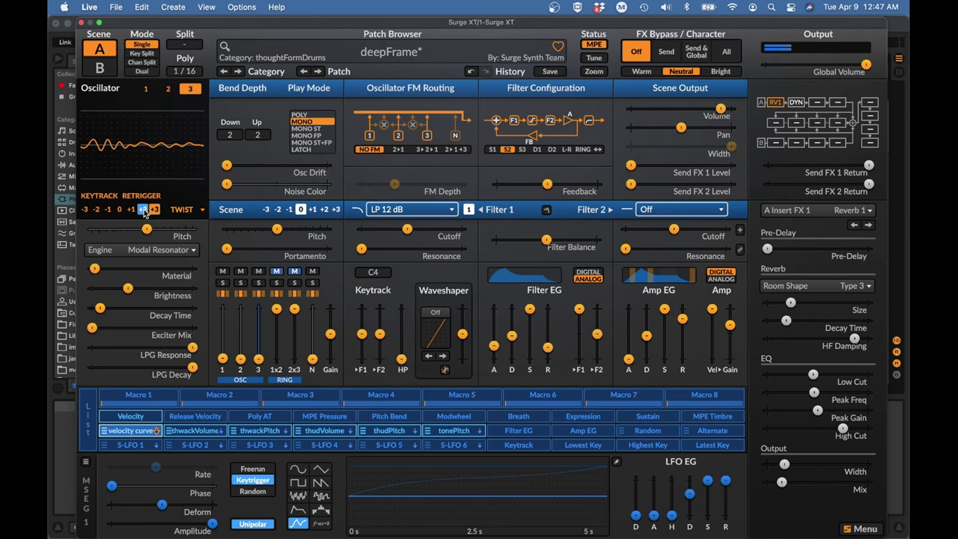
{"action": "left_click", "coordinate": [119, 210]}
{"action": "left_click", "coordinate": [107, 210]}
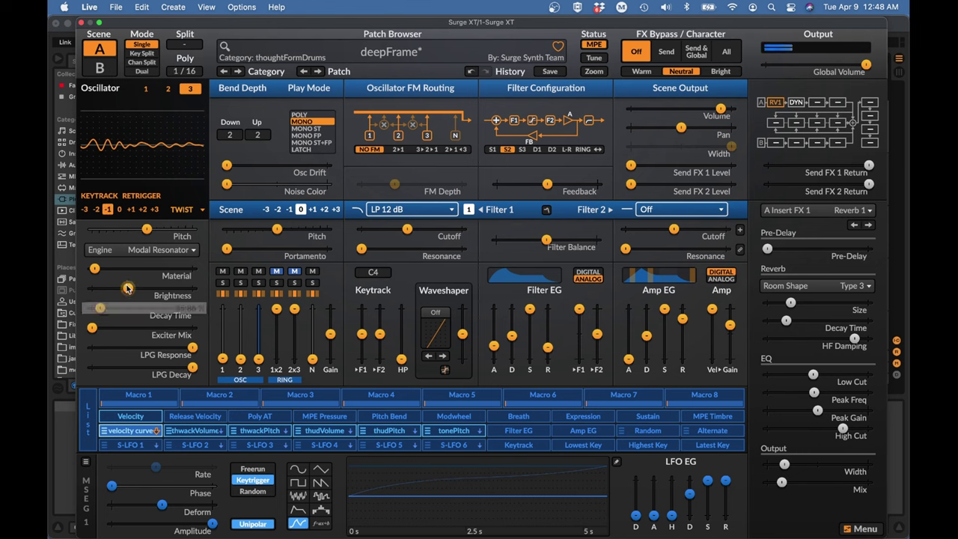
{"action": "mouse_move", "coordinate": [128, 287]}
{"action": "left_mouse_down"}
{"action": "mouse_move", "coordinate": [117, 287]}
{"action": "mouse_move", "coordinate": [114, 307]}
{"action": "left_mouse_up"}
Load the mediumFrame patch and drop oscillator 2 by one octave
{"action": "left_click", "coordinate": [96, 210]}
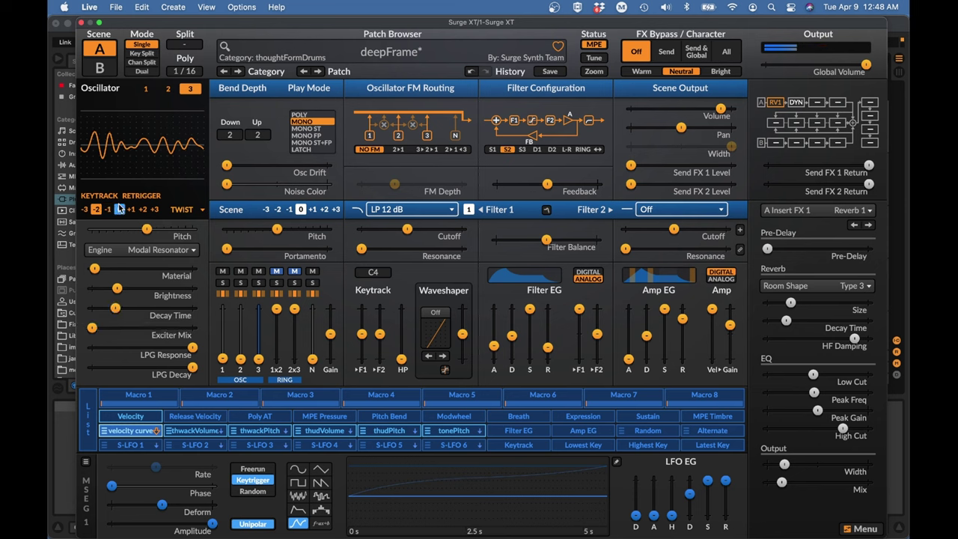
{"action": "left_click", "coordinate": [169, 89]}
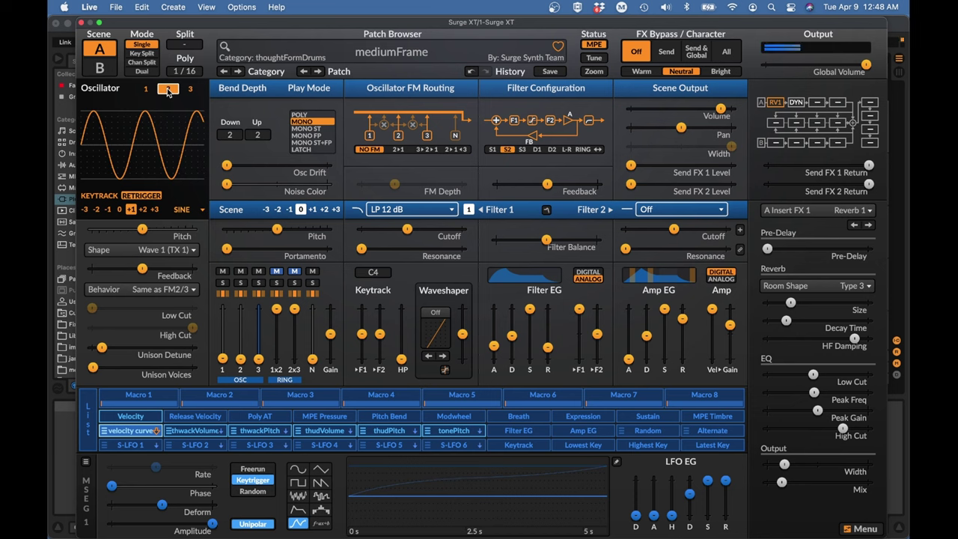
{"action": "left_click", "coordinate": [119, 210]}
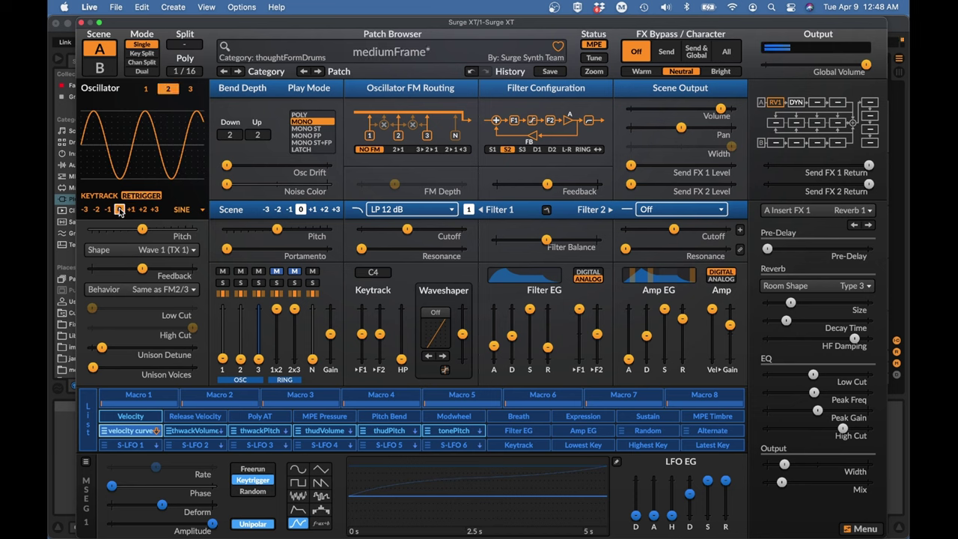
{"action": "left_click", "coordinate": [108, 210]}
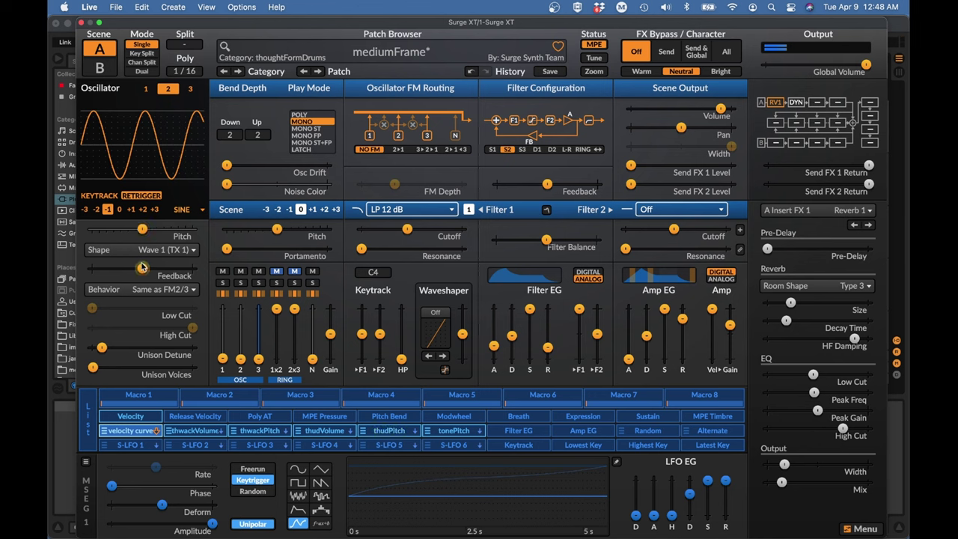
Sweep oscillator 2's Feedback to both extremes, then reset it to zero
{"action": "left_click_drag", "start_coordinate": [142, 269], "coordinate": [148, 268]}
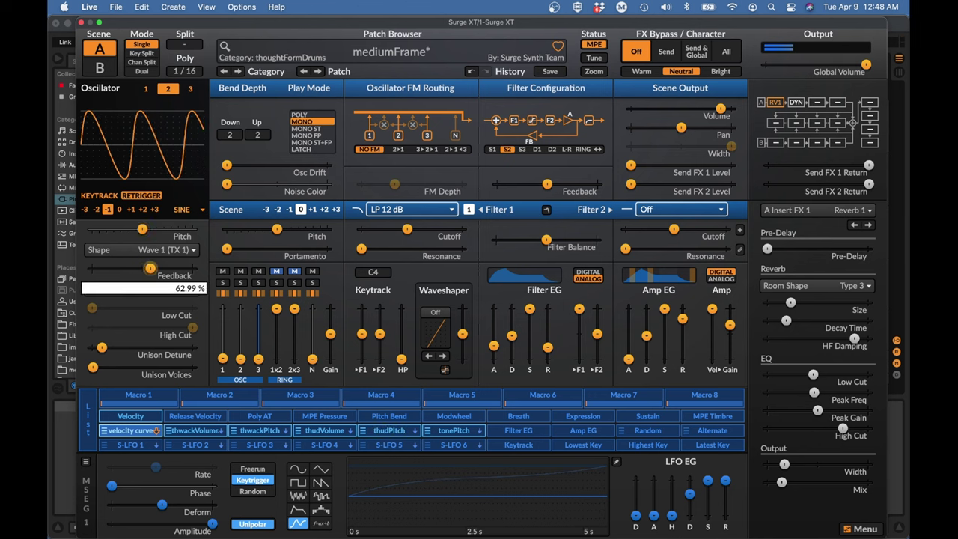
{"action": "left_click_drag", "start_coordinate": [147, 268], "coordinate": [170, 268]}
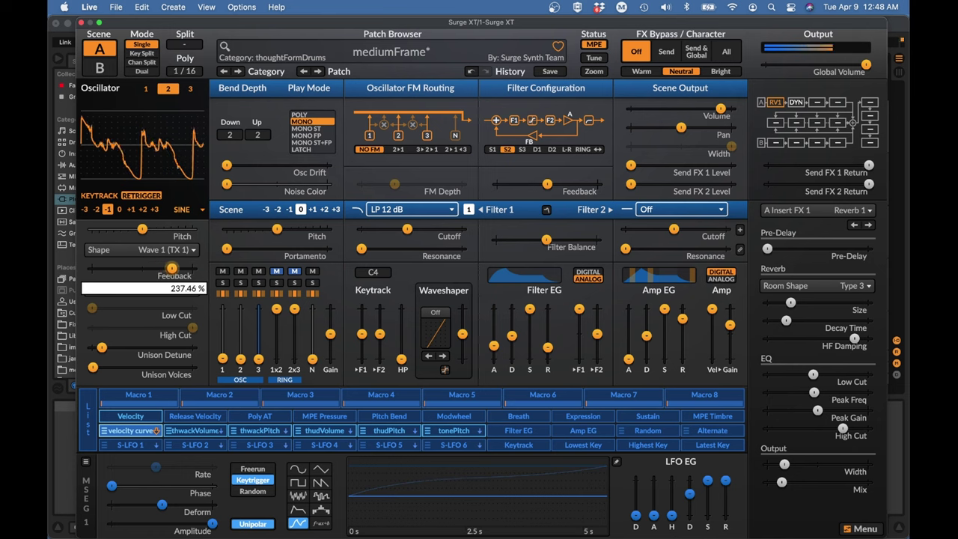
{"action": "left_click_drag", "start_coordinate": [170, 268], "coordinate": [179, 268]}
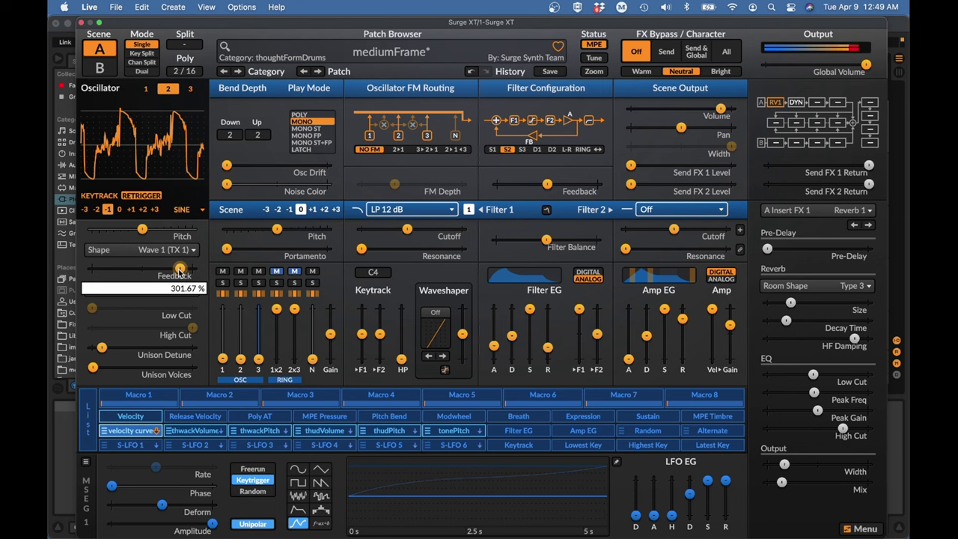
{"action": "left_click_drag", "start_coordinate": [180, 268], "coordinate": [95, 269]}
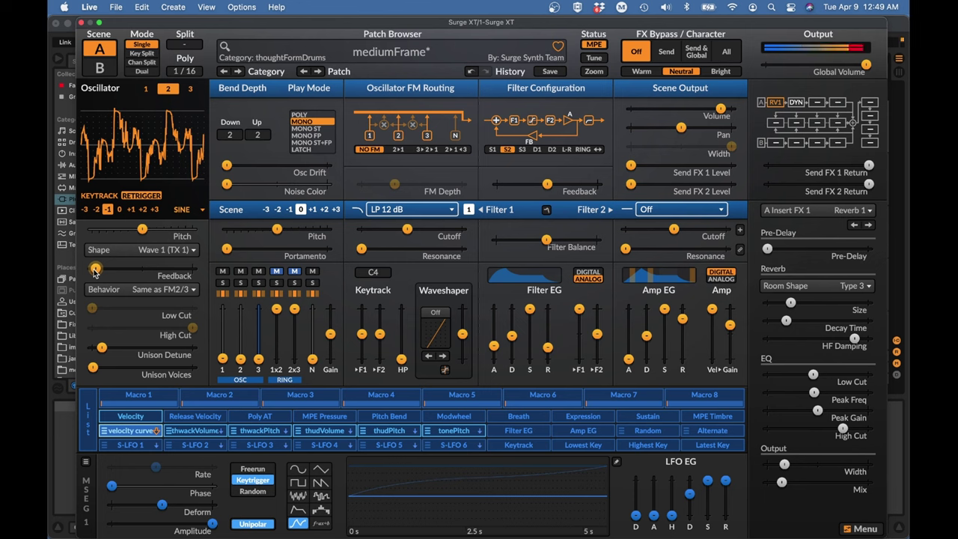
{"action": "double_click", "coordinate": [94, 272]}
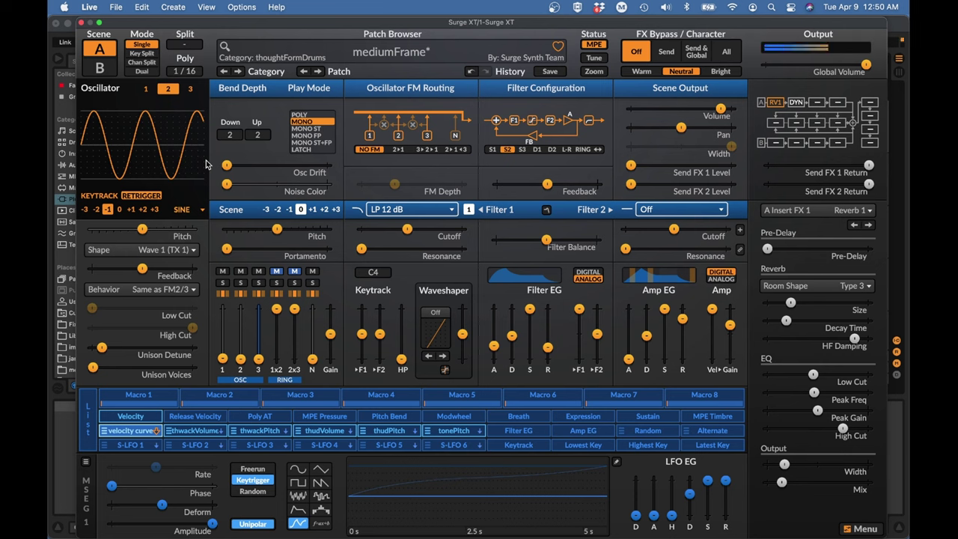
Lengthen oscillator 3's Decay Time to about 32% and raise its octave from -2 to -1
{"action": "left_click", "coordinate": [146, 88]}
{"action": "key", "text": "alt+2"}
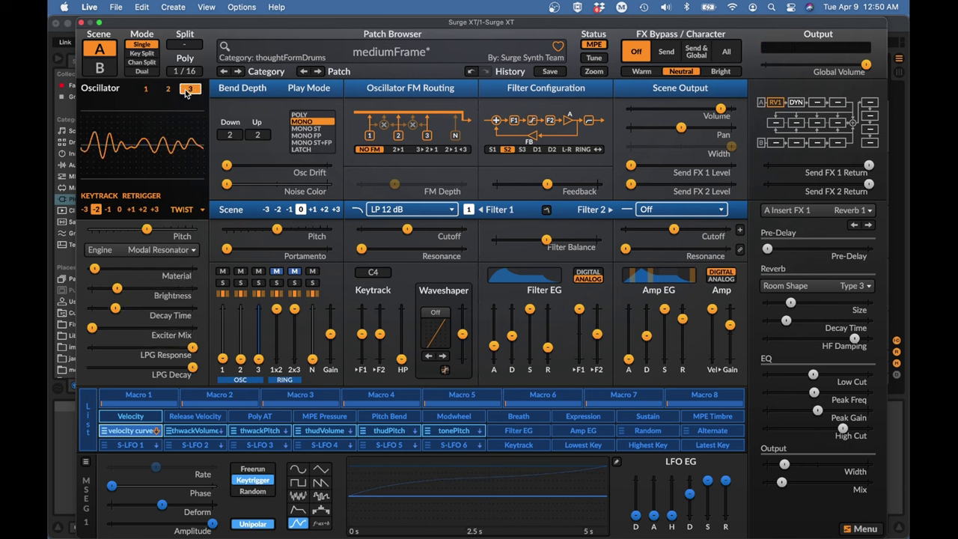
{"action": "left_click", "coordinate": [187, 90]}
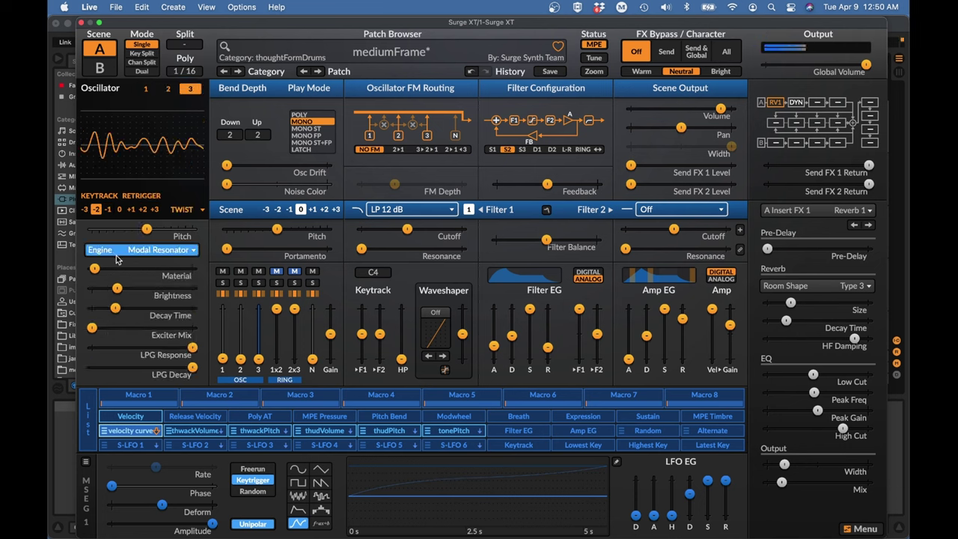
{"action": "mouse_move", "coordinate": [115, 308]}
{"action": "left_click_drag", "start_coordinate": [115, 308], "coordinate": [129, 308]}
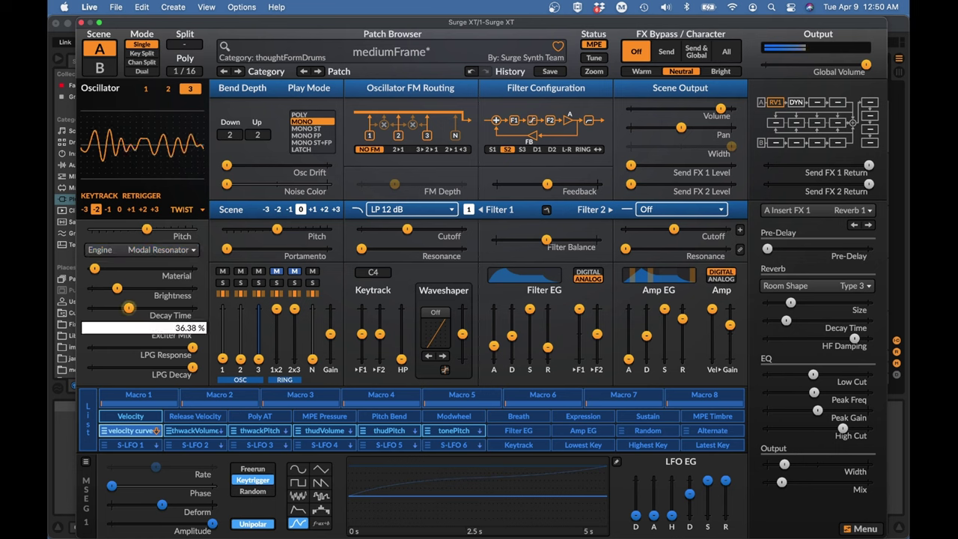
{"action": "left_click", "coordinate": [108, 209]}
{"action": "left_click_drag", "start_coordinate": [129, 307], "coordinate": [124, 308]}
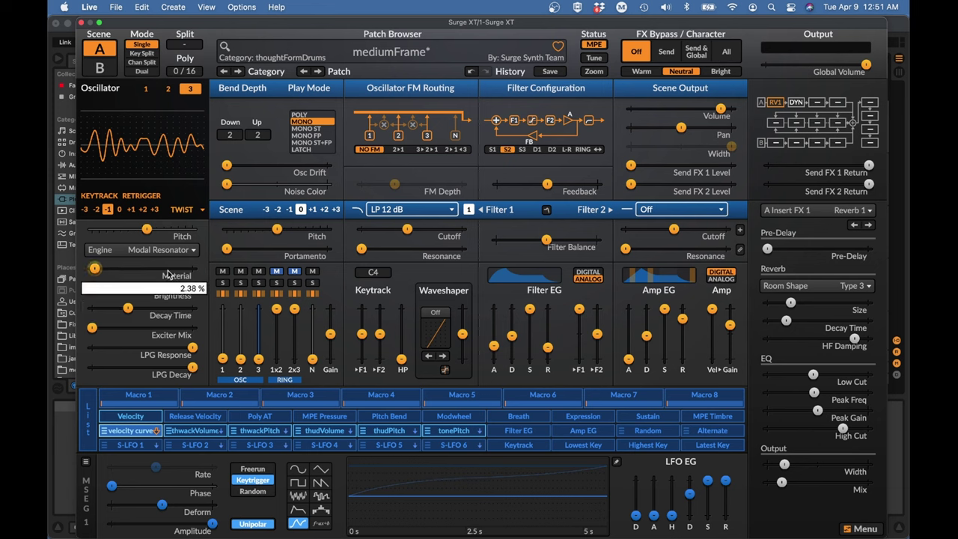
Modulate oscillator 3's volume with the velocity curve
{"action": "left_click", "coordinate": [138, 432]}
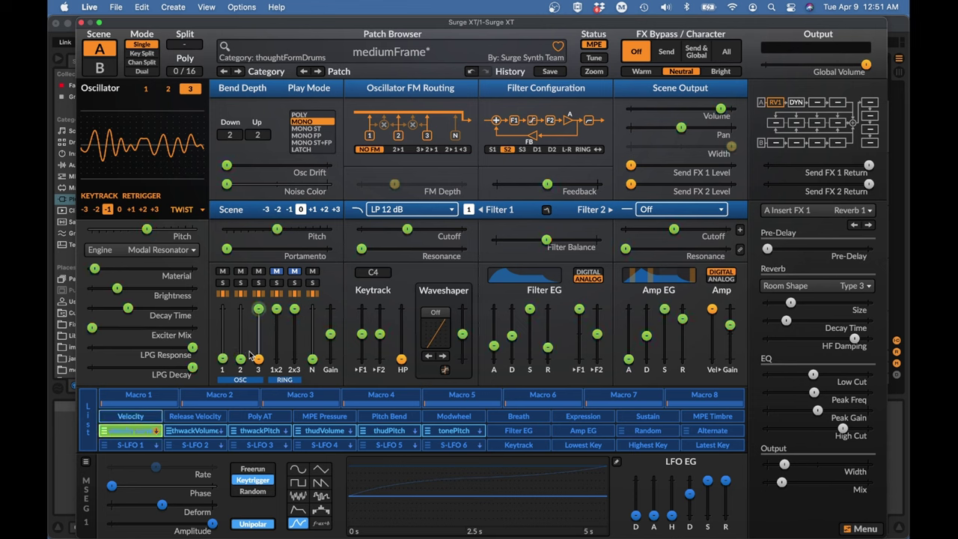
{"action": "left_click_drag", "start_coordinate": [258, 311], "coordinate": [258, 330]}
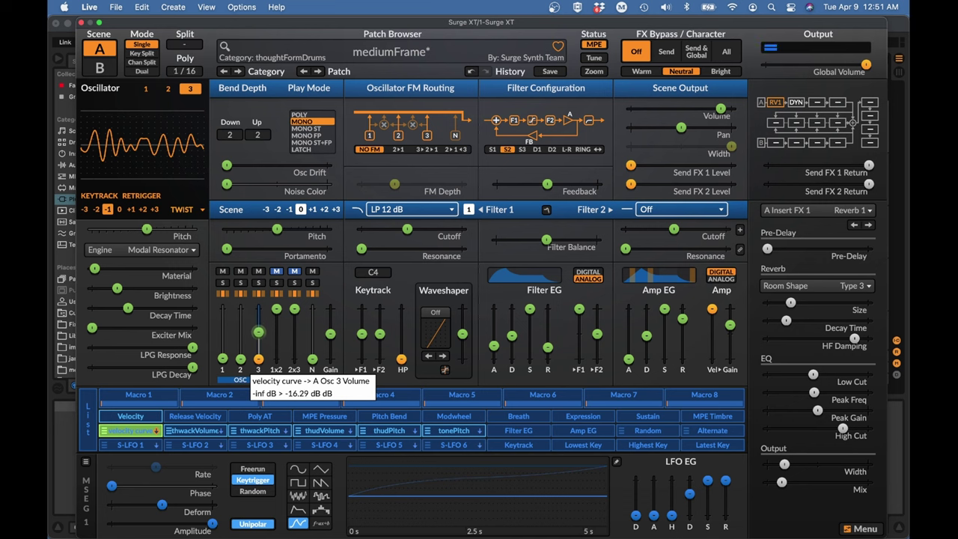
{"action": "key", "text": "Escape"}
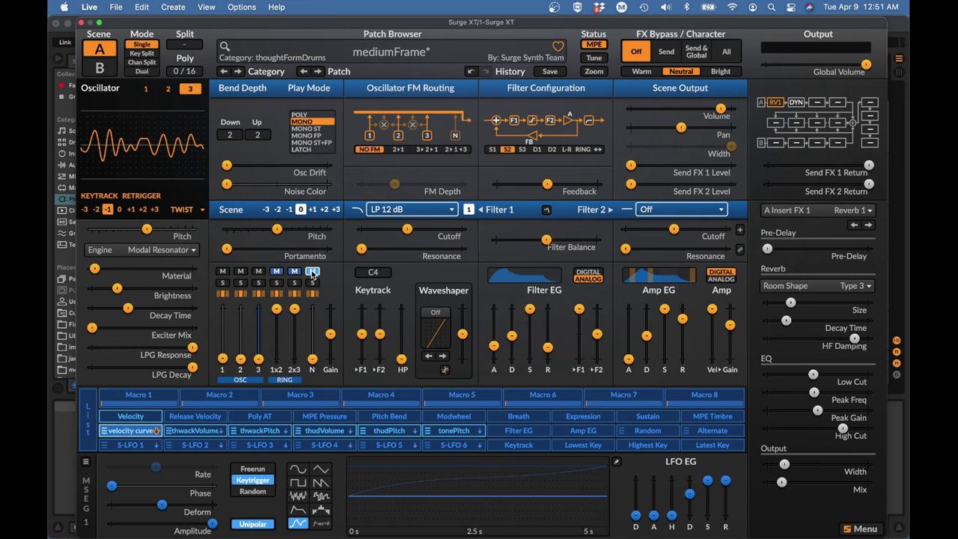
Mute oscillator 1 and shorten the thwackVolume envelope's decay
{"action": "left_click", "coordinate": [221, 271]}
{"action": "left_click", "coordinate": [222, 271]}
{"action": "left_click", "coordinate": [193, 431]}
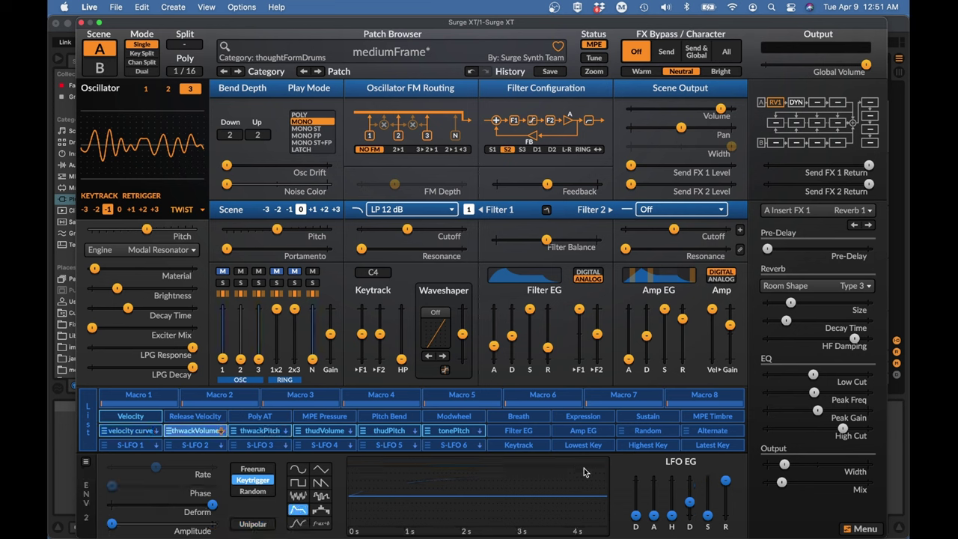
{"action": "left_click_drag", "start_coordinate": [690, 503], "coordinate": [689, 494]}
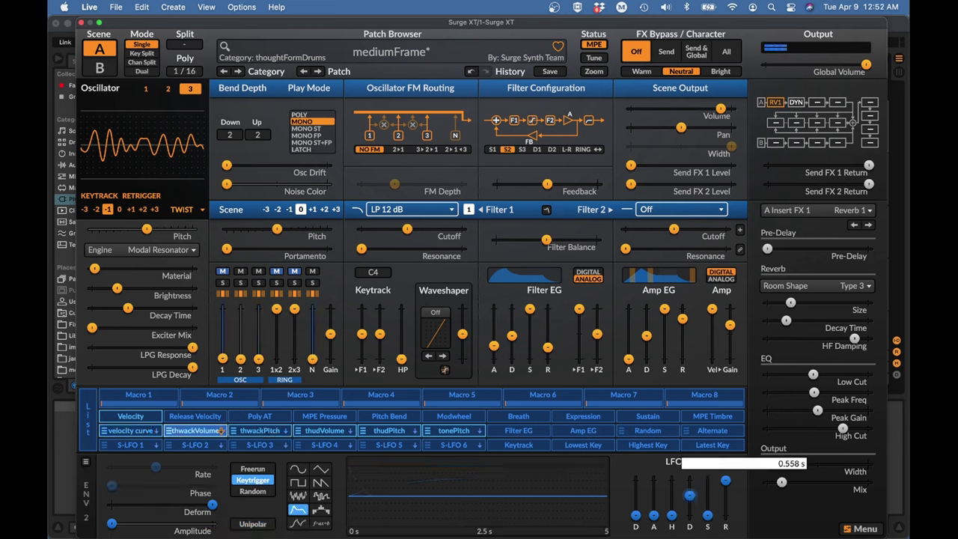
{"action": "left_click_drag", "start_coordinate": [689, 494], "coordinate": [689, 495]}
Raise Noise Color to about -52% and mute oscillator 3
{"action": "left_click_drag", "start_coordinate": [226, 185], "coordinate": [237, 184]}
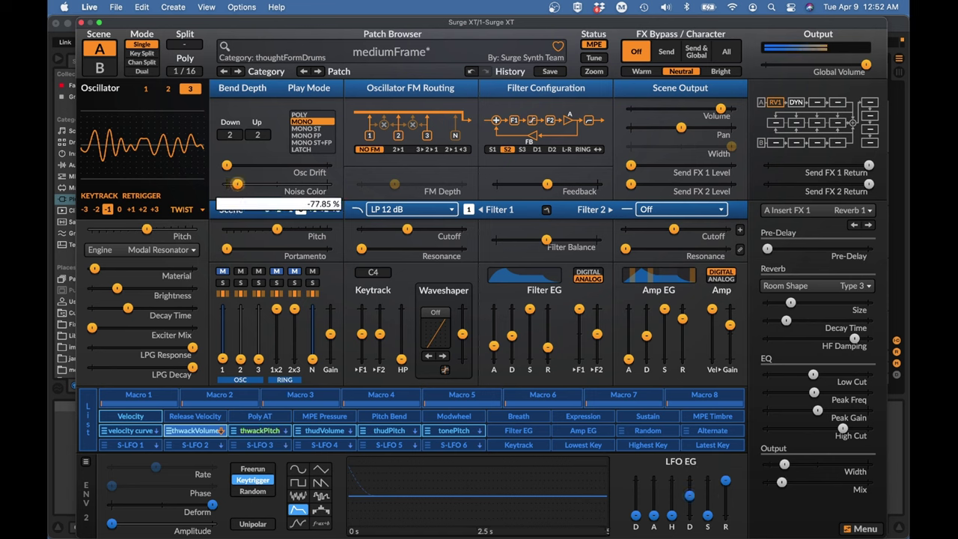
{"action": "left_click_drag", "start_coordinate": [237, 183], "coordinate": [243, 184]}
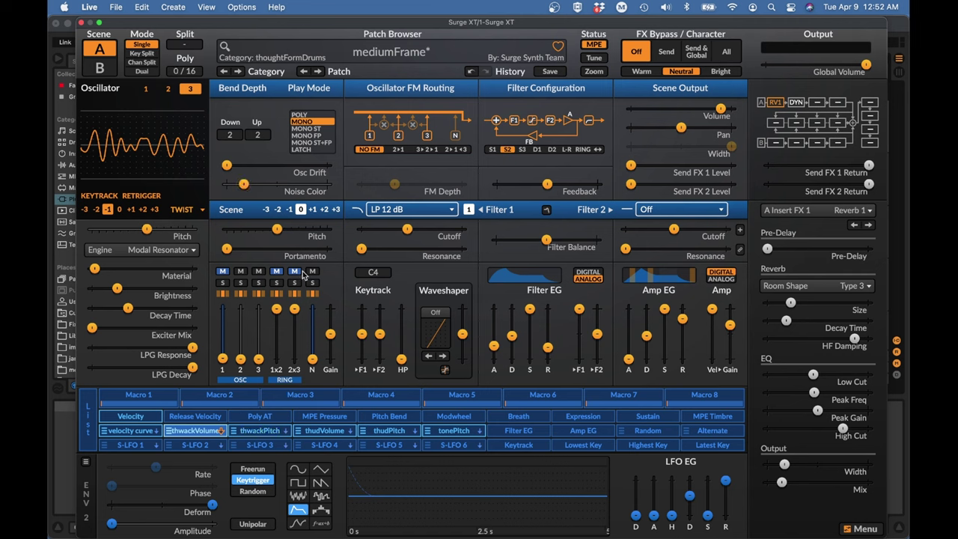
{"action": "left_click", "coordinate": [257, 274]}
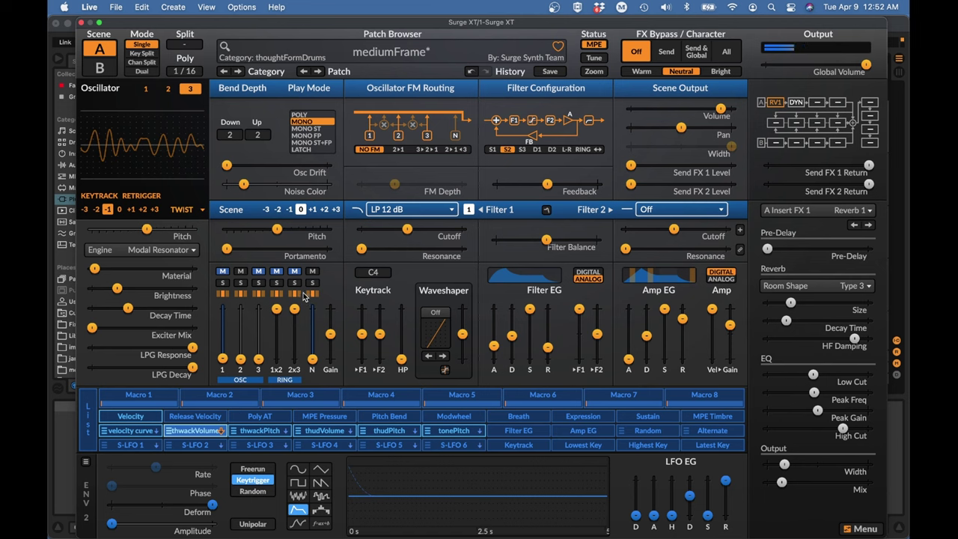
{"action": "left_click_drag", "start_coordinate": [243, 183], "coordinate": [250, 185]}
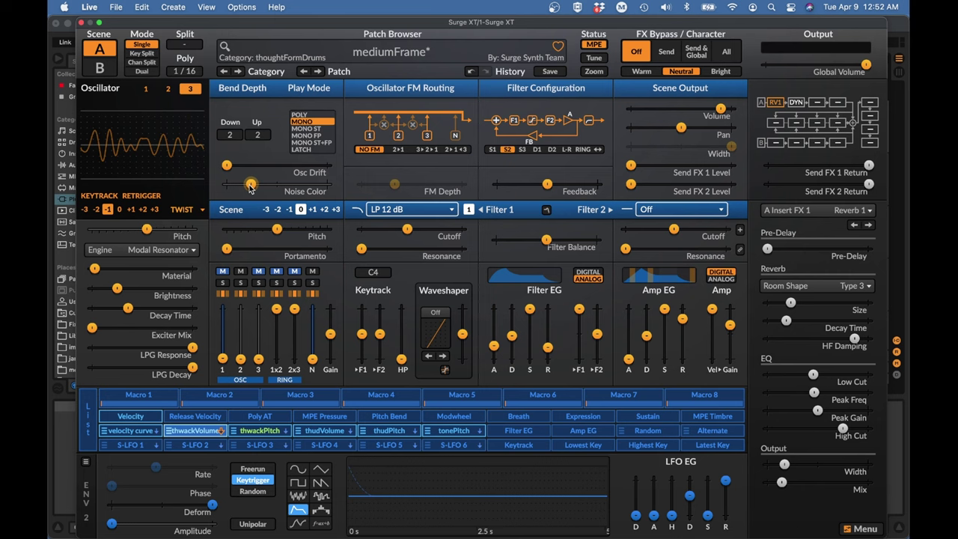
Turn filter 1 off, darken Noise Color to about -59%, and lengthen the LFO envelope decay
{"action": "left_click", "coordinate": [417, 212]}
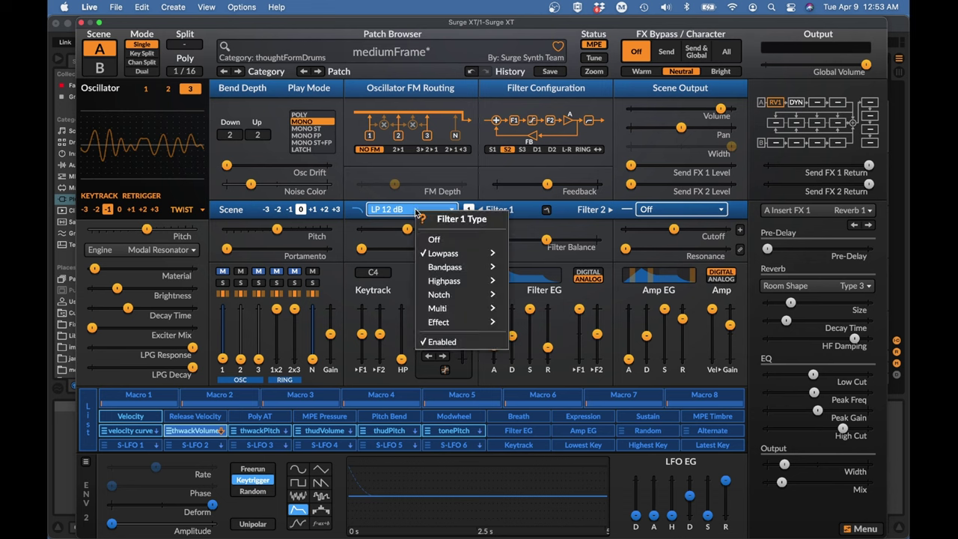
{"action": "left_click", "coordinate": [440, 239]}
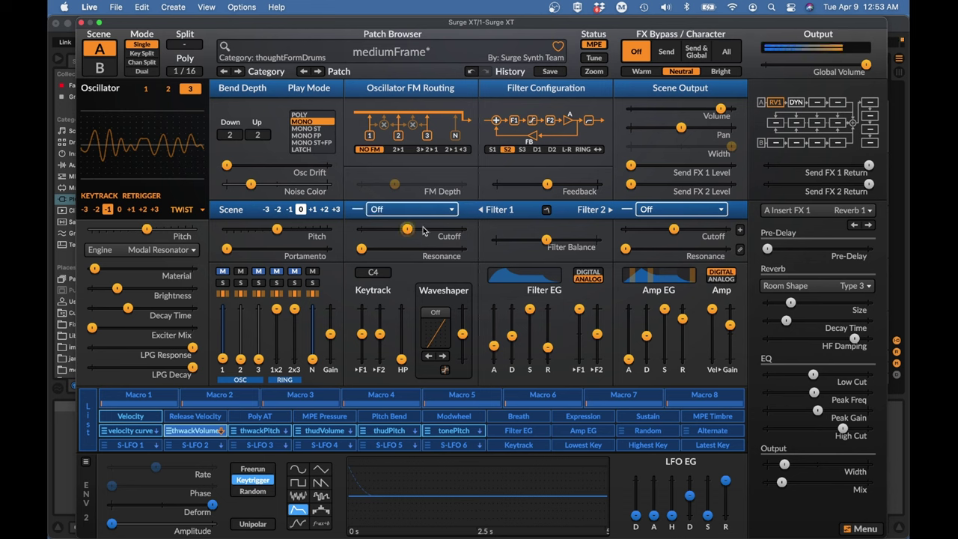
{"action": "left_click_drag", "start_coordinate": [250, 183], "coordinate": [247, 185]}
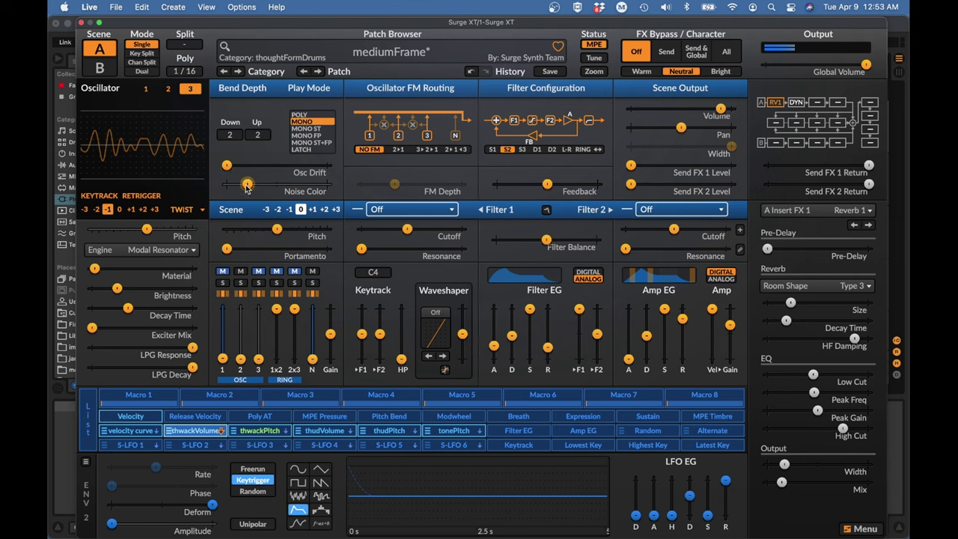
{"action": "left_click_drag", "start_coordinate": [689, 495], "coordinate": [688, 499]}
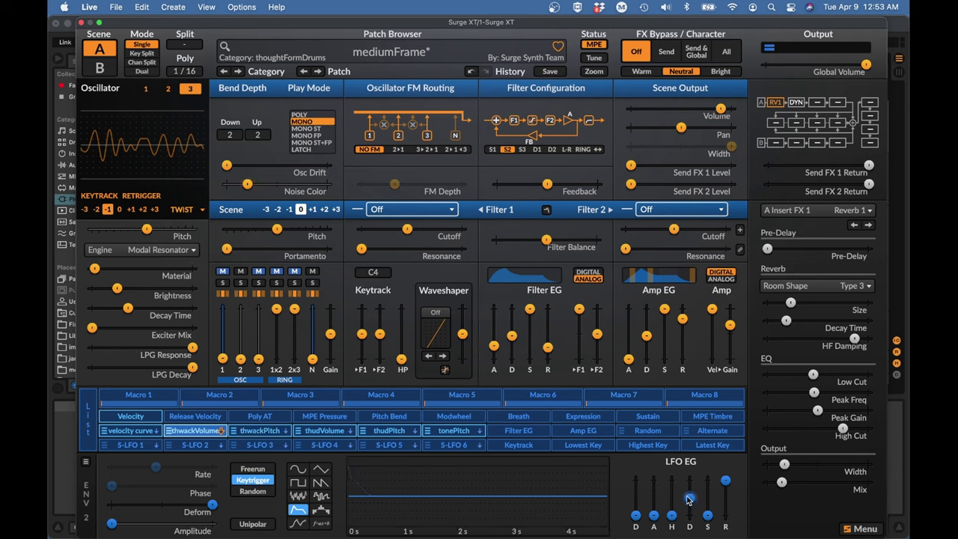
Unmute oscillator 3, set it to octave 0, cut its Decay Time to about 16%, and solo it
{"action": "left_click", "coordinate": [259, 272]}
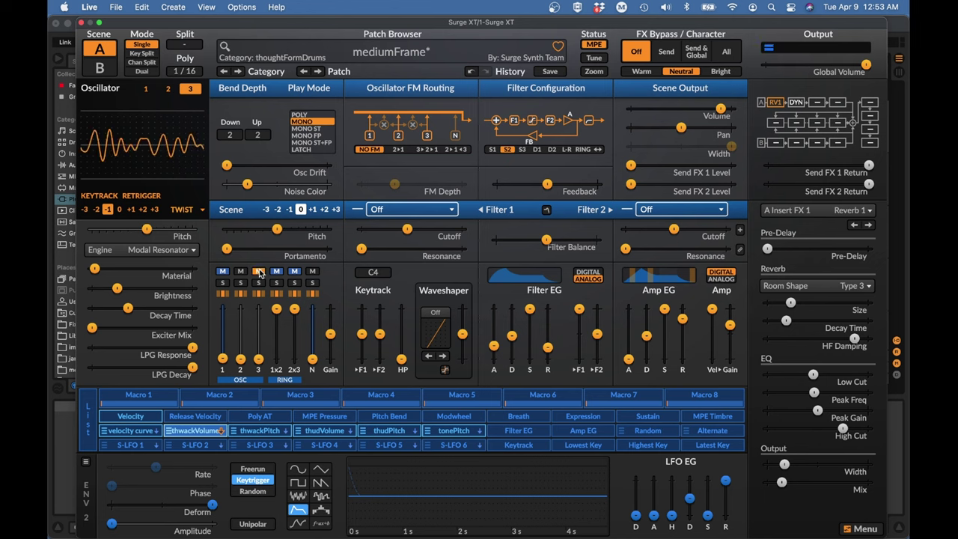
{"action": "left_click", "coordinate": [119, 209]}
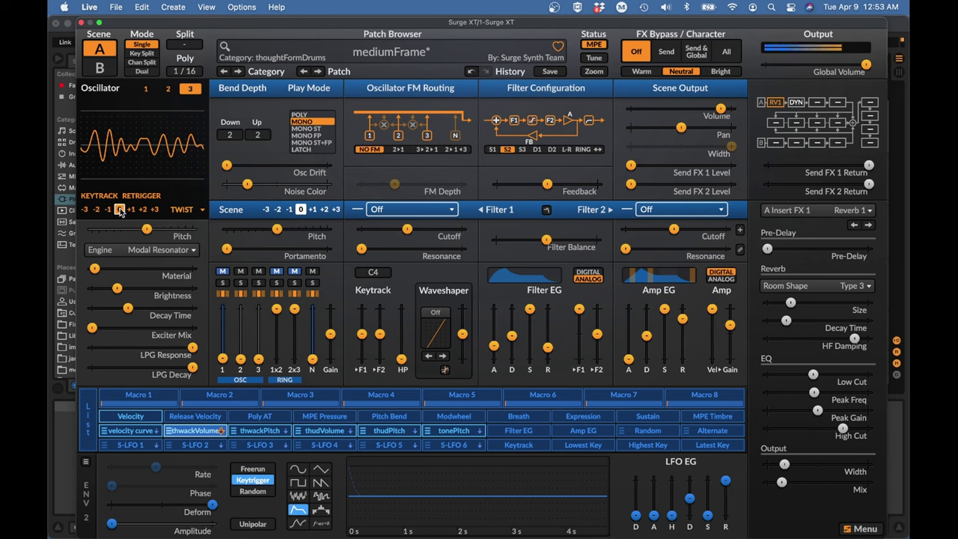
{"action": "mouse_move", "coordinate": [128, 308]}
{"action": "left_mouse_down"}
{"action": "mouse_move", "coordinate": [65, 298]}
{"action": "mouse_move", "coordinate": [107, 311]}
{"action": "left_mouse_up"}
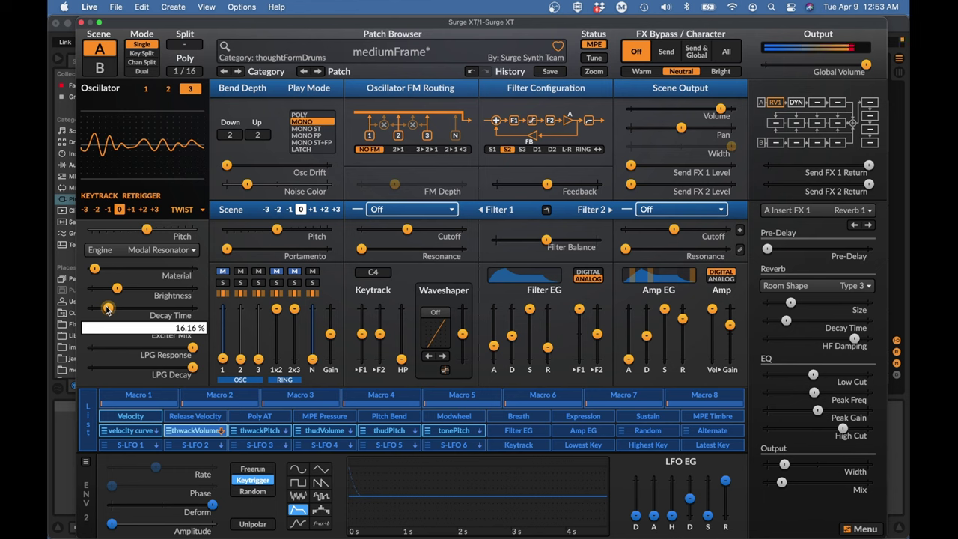
{"action": "left_click", "coordinate": [258, 283]}
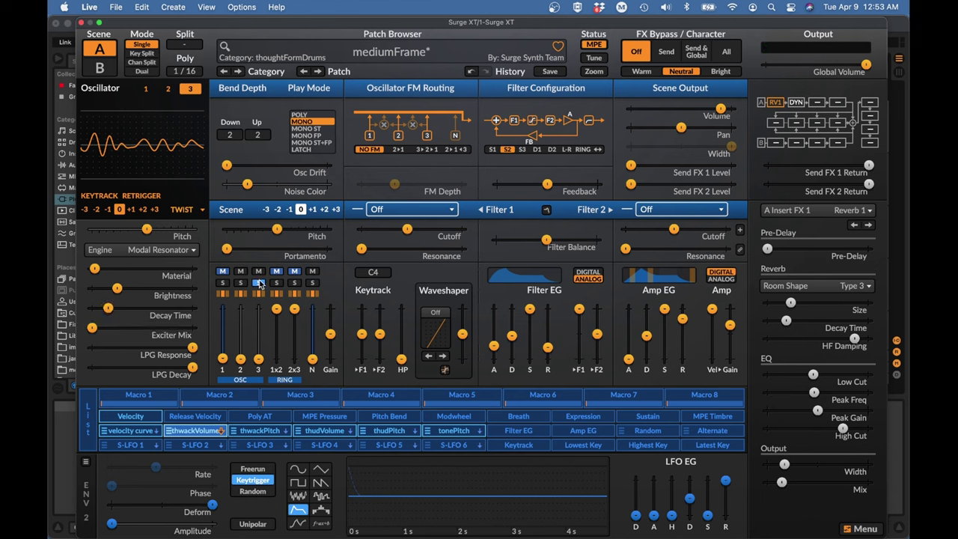
Mute the noise channel, unmute oscillator 1, set its Filtered Noise Type to about 58%, and reset Resonance
{"action": "left_click", "coordinate": [312, 271]}
{"action": "left_click", "coordinate": [147, 89]}
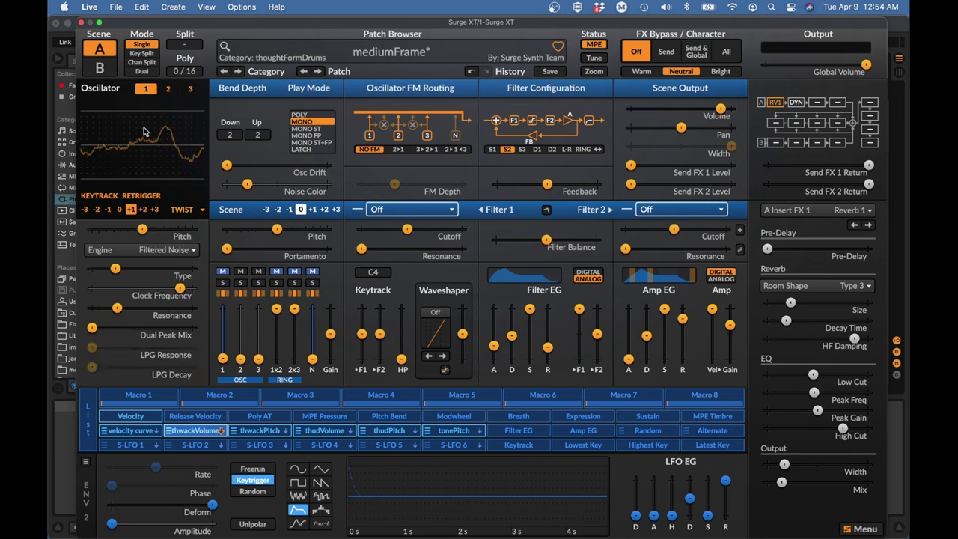
{"action": "left_click", "coordinate": [222, 271]}
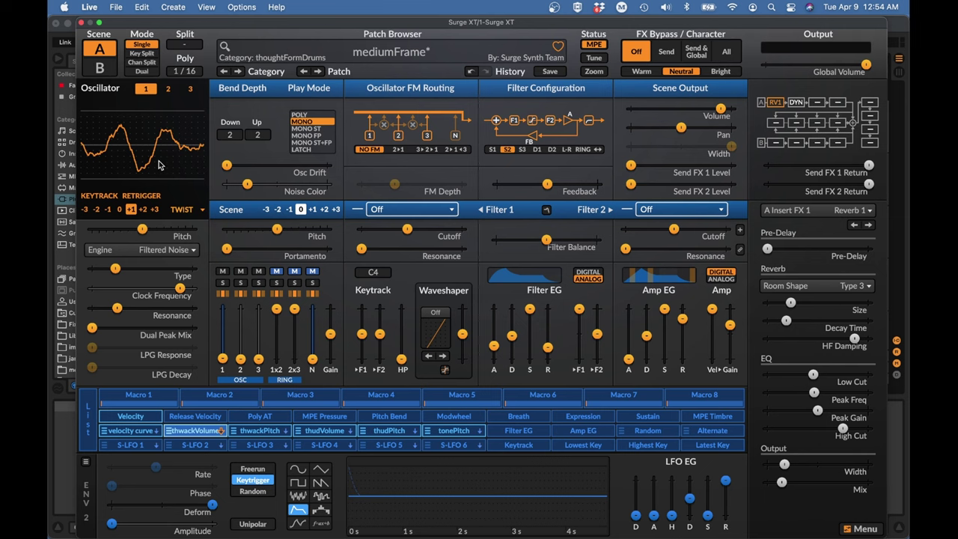
{"action": "left_click_drag", "start_coordinate": [114, 268], "coordinate": [150, 268]}
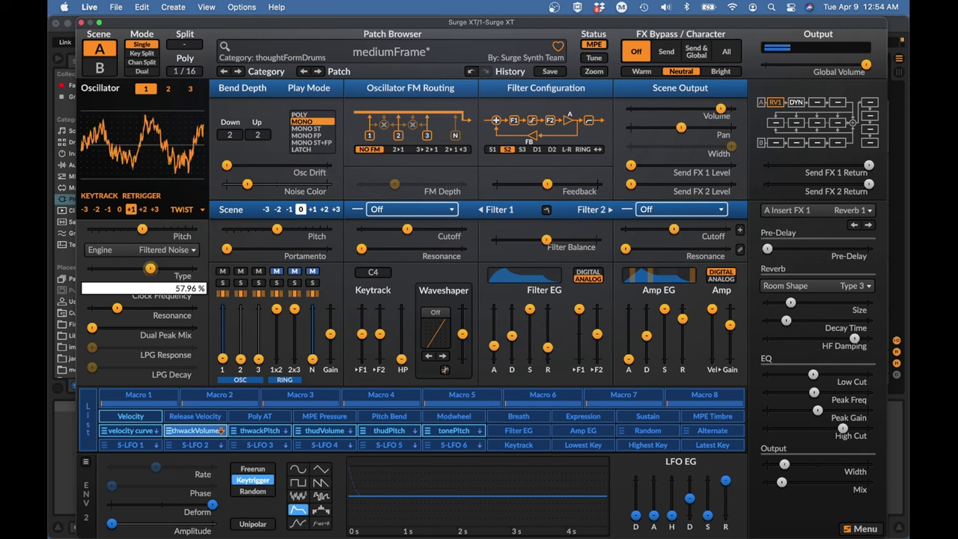
{"action": "double_click", "coordinate": [92, 309]}
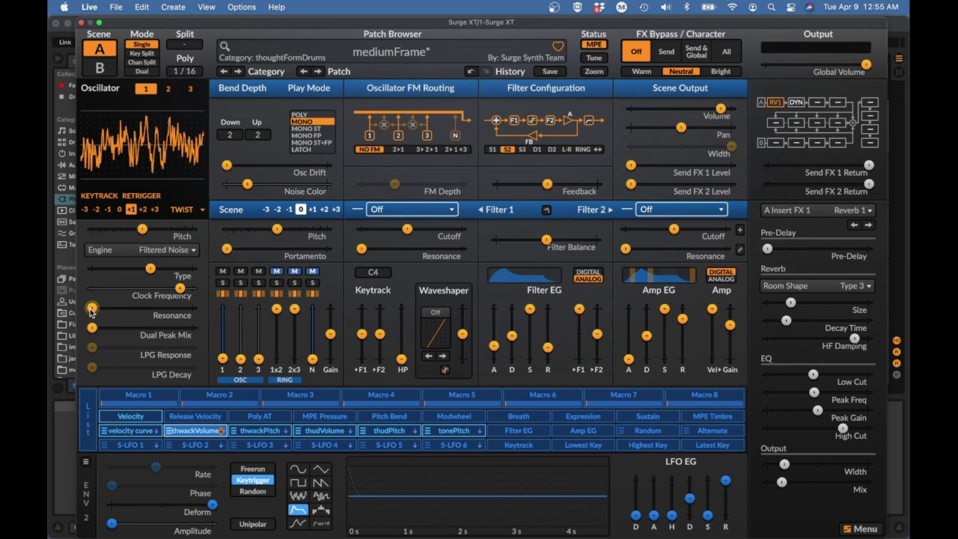
{"action": "left_click", "coordinate": [182, 209]}
{"action": "left_click", "coordinate": [151, 267]}
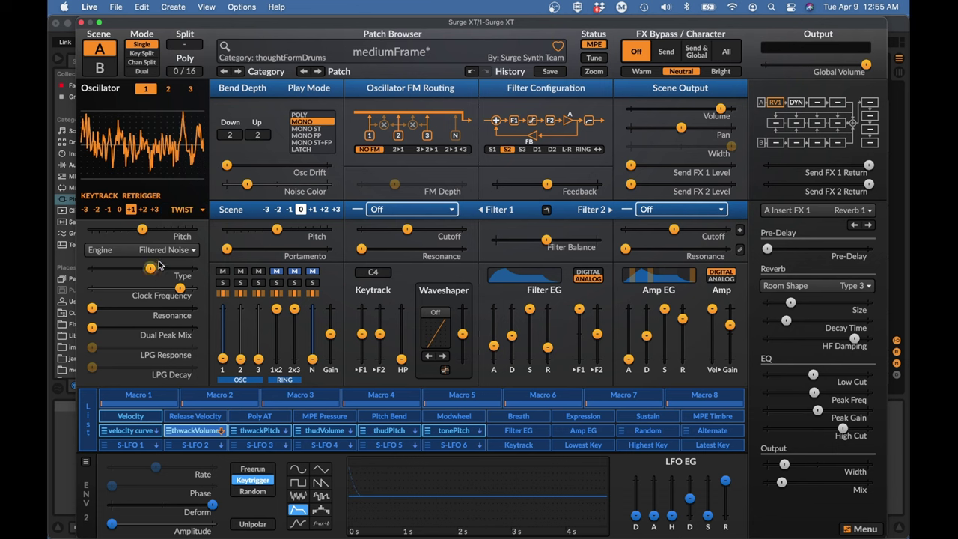
Switch oscillator 1 to Granular Cloud at keytrack +3, with more pitch randomness, lower density and longer grains
{"action": "left_click", "coordinate": [156, 254]}
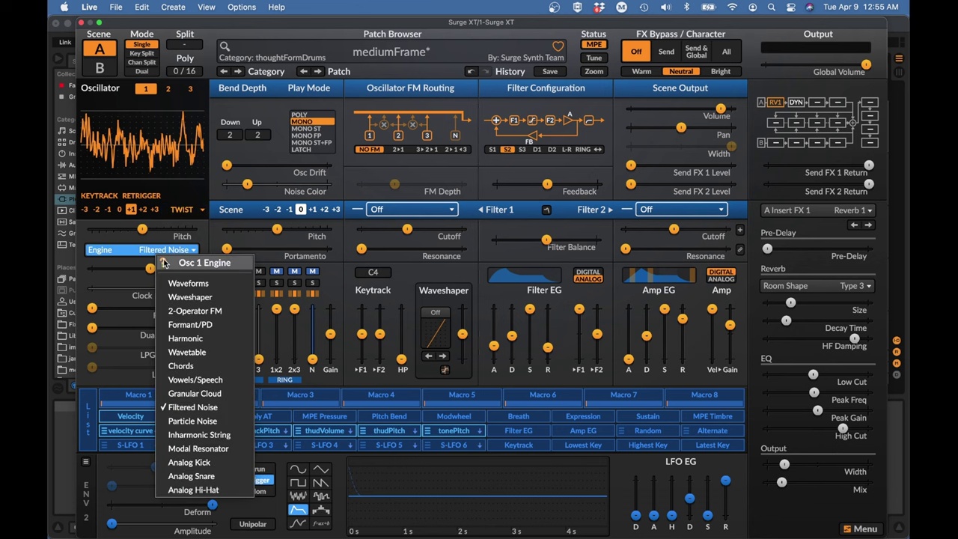
{"action": "left_click", "coordinate": [197, 391]}
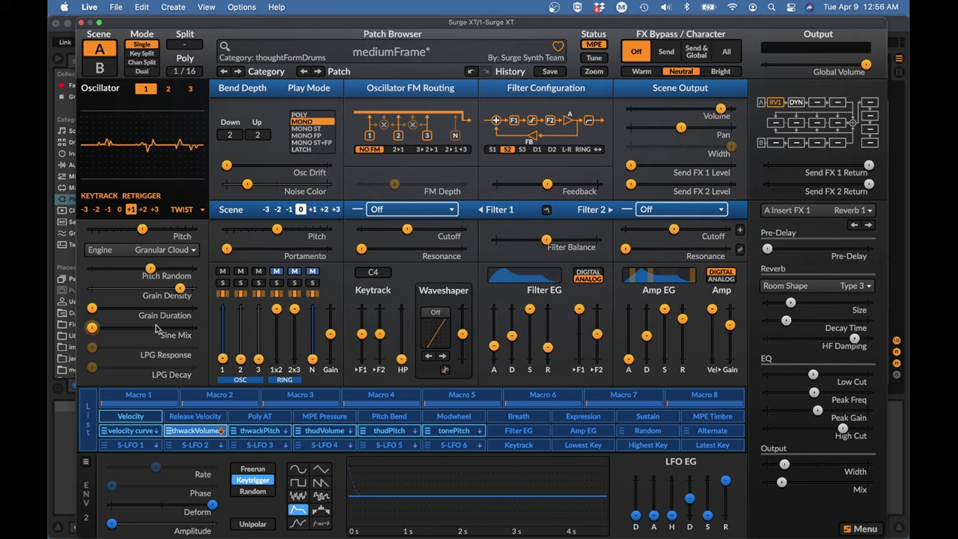
{"action": "mouse_move", "coordinate": [151, 268]}
{"action": "left_mouse_down"}
{"action": "mouse_move", "coordinate": [165, 268]}
{"action": "mouse_move", "coordinate": [55, 244]}
{"action": "mouse_move", "coordinate": [169, 268]}
{"action": "left_mouse_up"}
{"action": "left_click", "coordinate": [154, 210]}
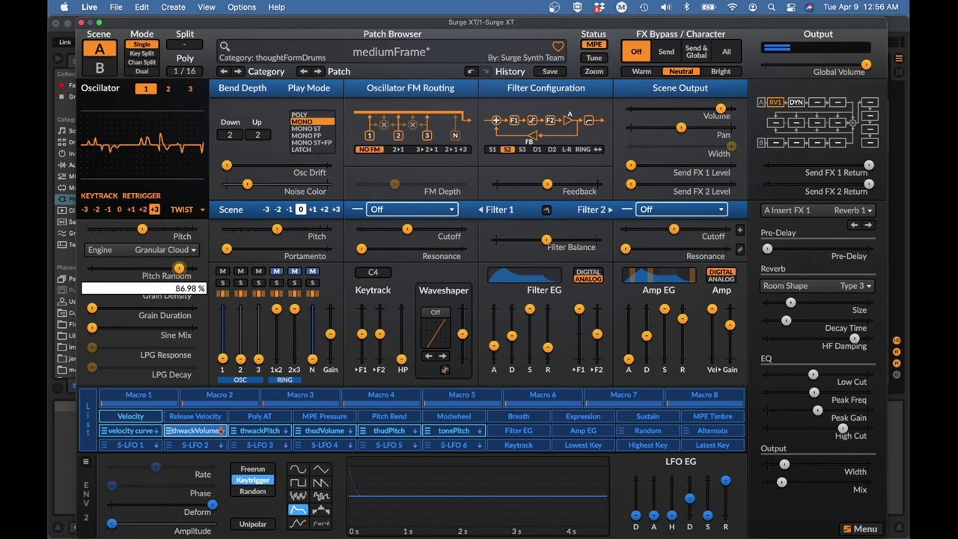
{"action": "mouse_move", "coordinate": [184, 287]}
{"action": "left_mouse_down"}
{"action": "mouse_move", "coordinate": [104, 288]}
{"action": "mouse_move", "coordinate": [192, 287]}
{"action": "left_mouse_up"}
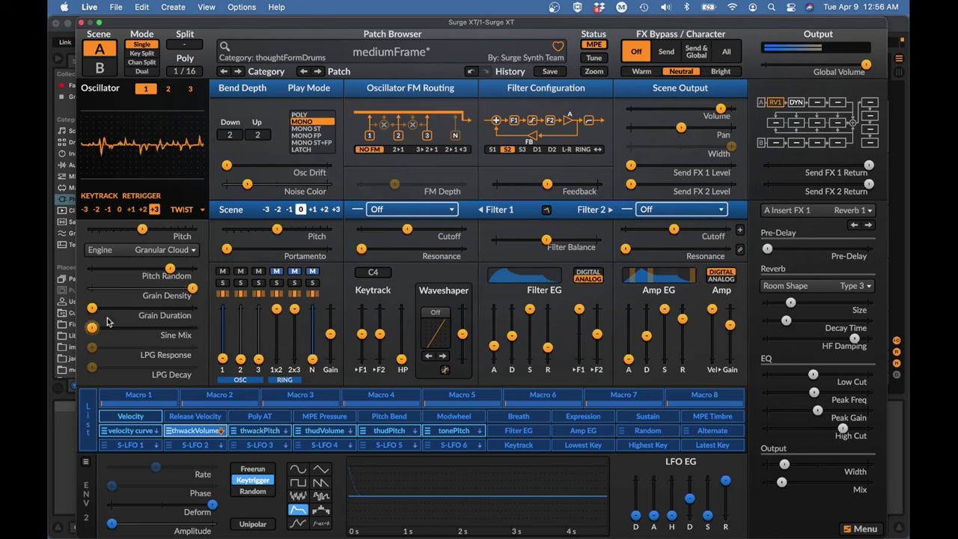
{"action": "mouse_move", "coordinate": [91, 308]}
{"action": "left_mouse_down"}
{"action": "mouse_move", "coordinate": [149, 307]}
{"action": "mouse_move", "coordinate": [113, 307]}
{"action": "left_mouse_up"}
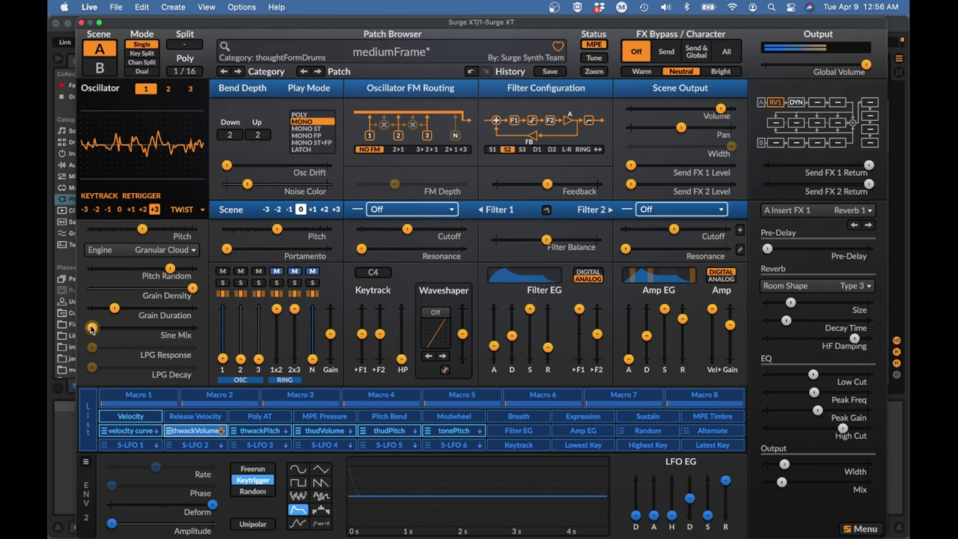
Enable the low-pass gate with maximum Response and about 80% Decay, then fine-tune grain pitch randomness and duration
{"action": "right_click", "coordinate": [91, 349]}
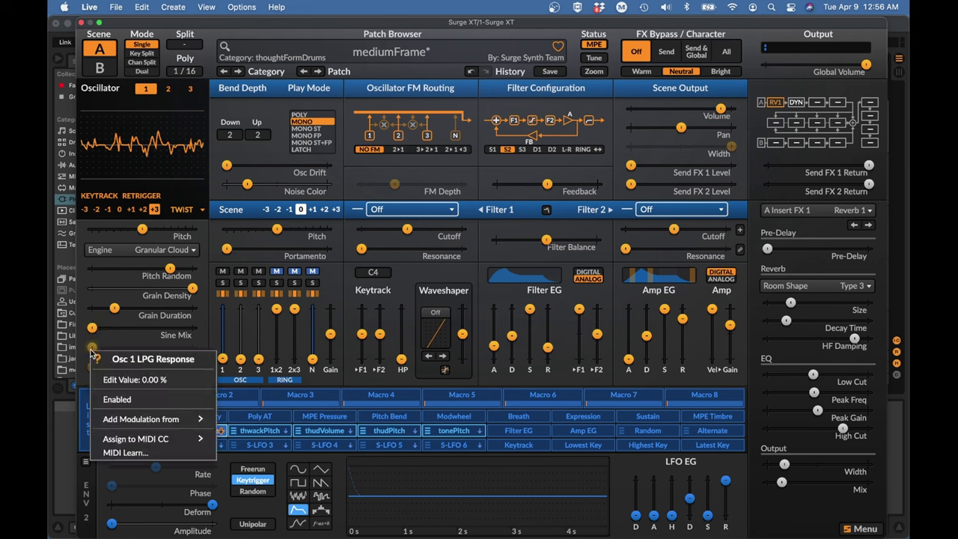
{"action": "left_click", "coordinate": [122, 401]}
{"action": "left_click_drag", "start_coordinate": [91, 348], "coordinate": [192, 349]}
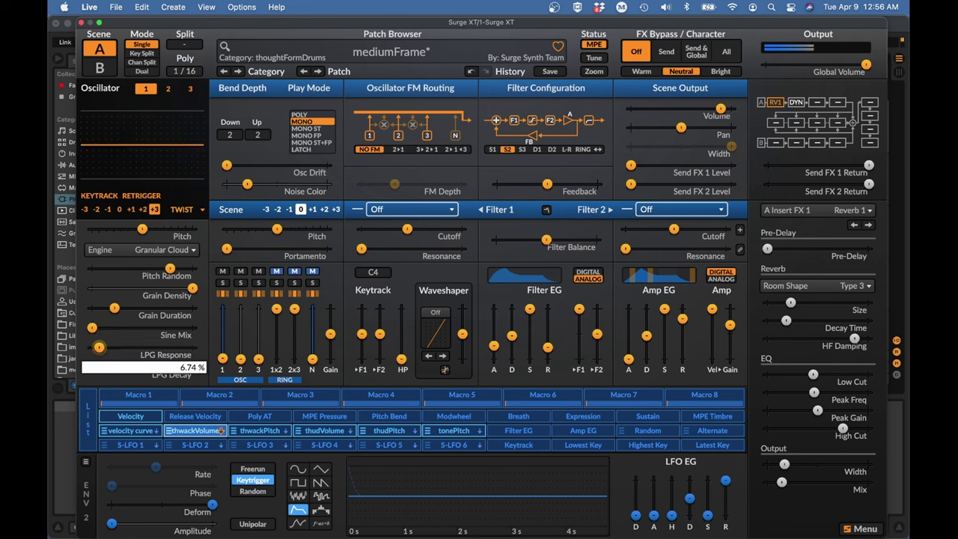
{"action": "left_click_drag", "start_coordinate": [93, 368], "coordinate": [193, 366]}
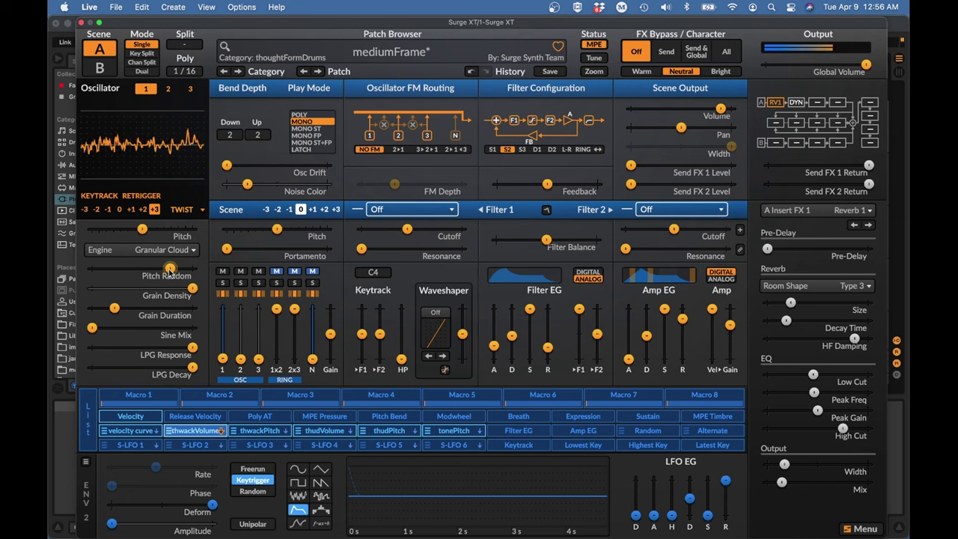
{"action": "left_click_drag", "start_coordinate": [170, 271], "coordinate": [153, 271]}
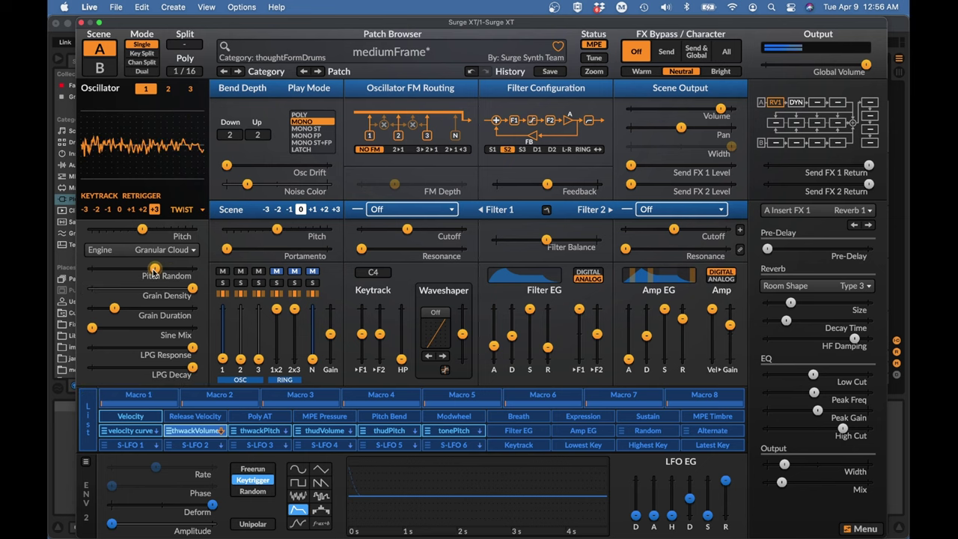
{"action": "left_click_drag", "start_coordinate": [113, 308], "coordinate": [111, 308]}
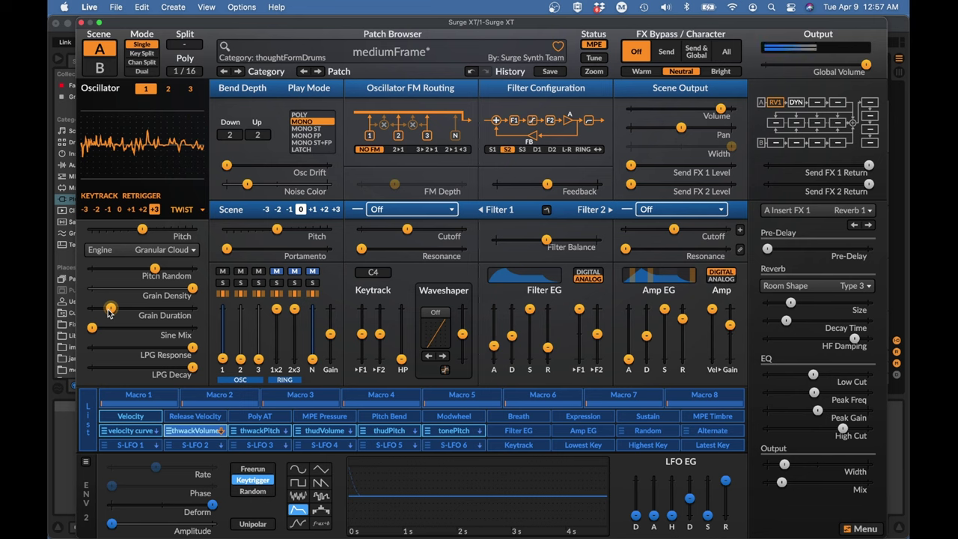
Toggle the noise channel mute and deepen thwackVolume's modulation of Osc 1 volume to 0.12 dB
{"action": "left_click", "coordinate": [313, 272]}
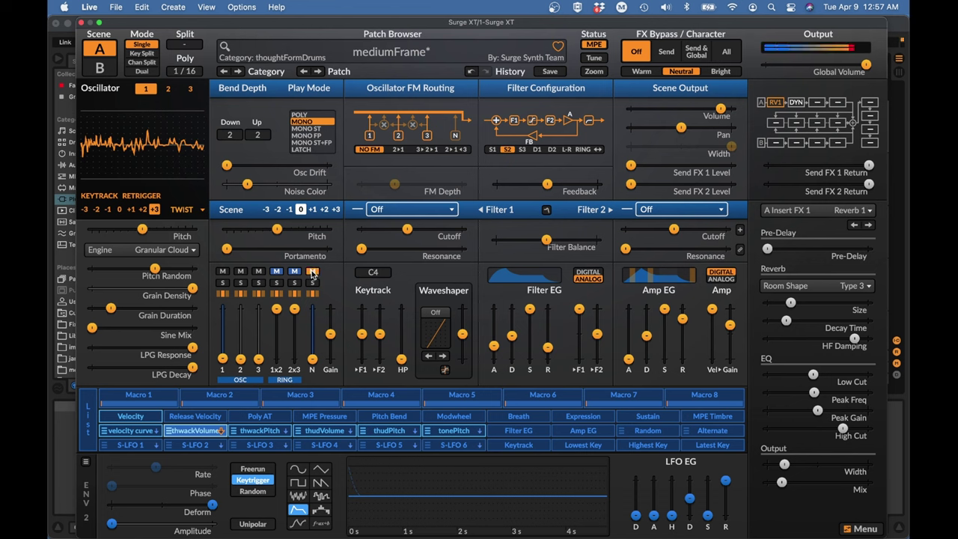
{"action": "left_click", "coordinate": [211, 431]}
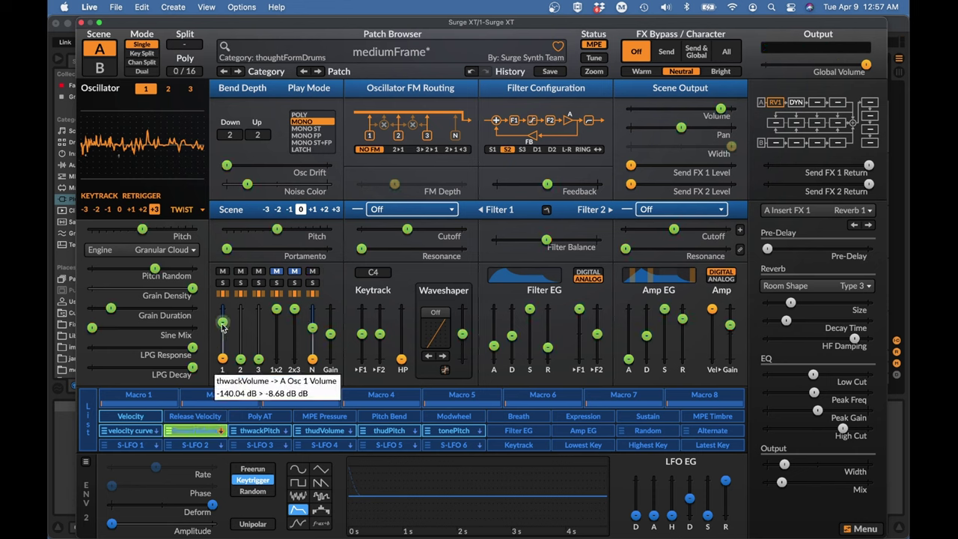
{"action": "left_click_drag", "start_coordinate": [222, 323], "coordinate": [223, 308]}
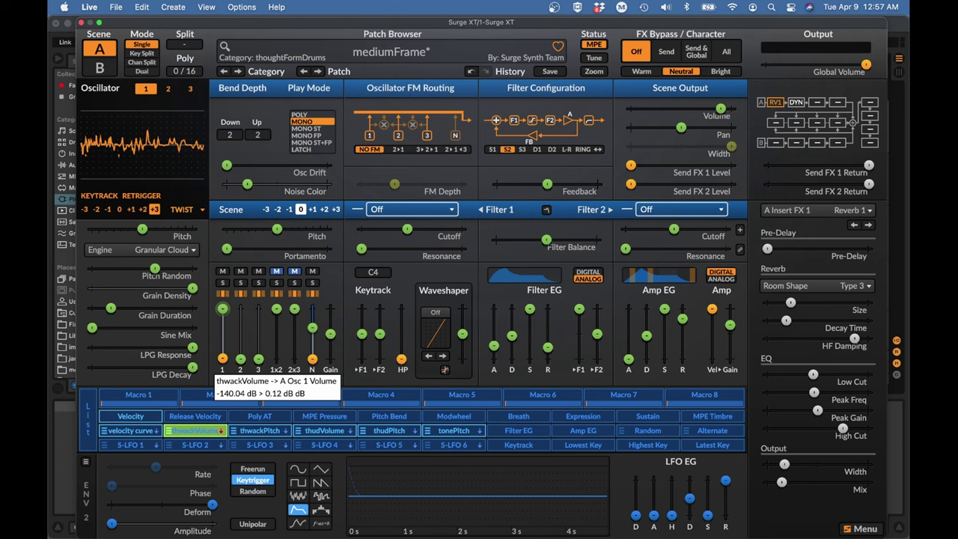
{"action": "left_click", "coordinate": [212, 430]}
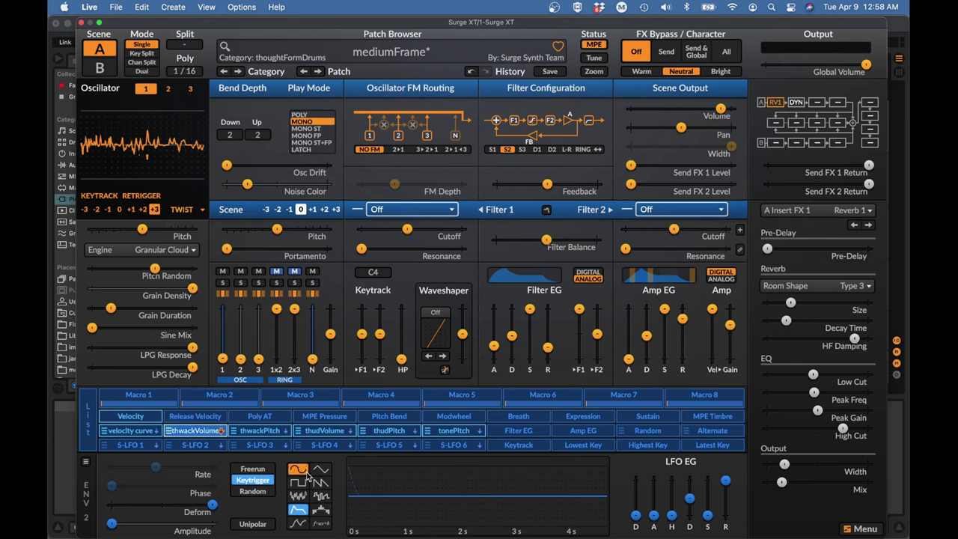
Raise the Room reverb mix to about 53% and decay time to roughly 0.33 seconds
{"action": "left_click_drag", "start_coordinate": [782, 482], "coordinate": [821, 481]}
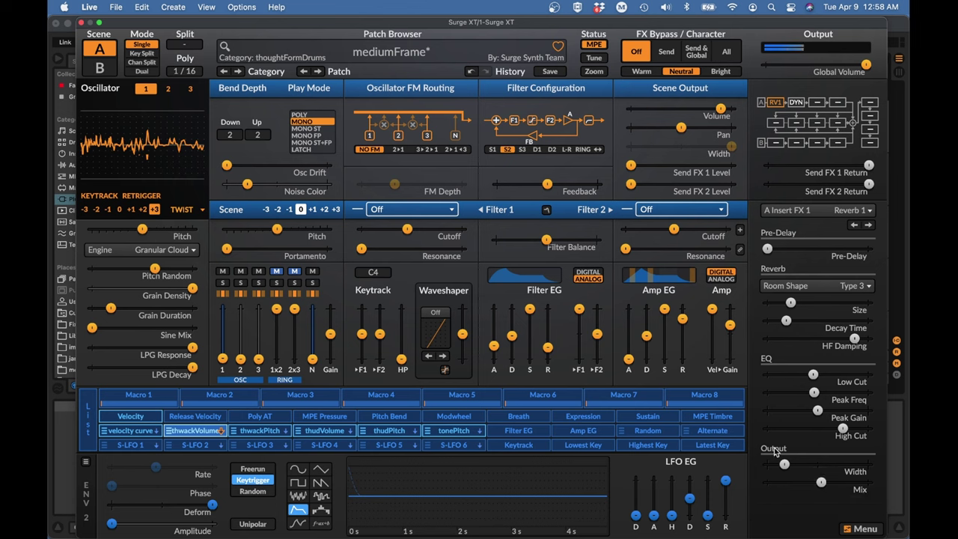
{"action": "left_click", "coordinate": [786, 320]}
{"action": "left_click_drag", "start_coordinate": [786, 320], "coordinate": [792, 322]}
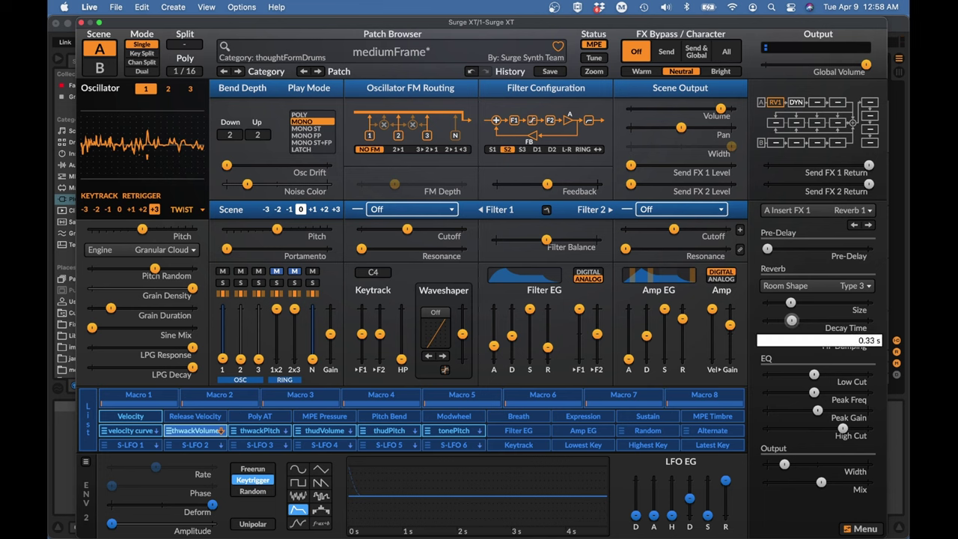